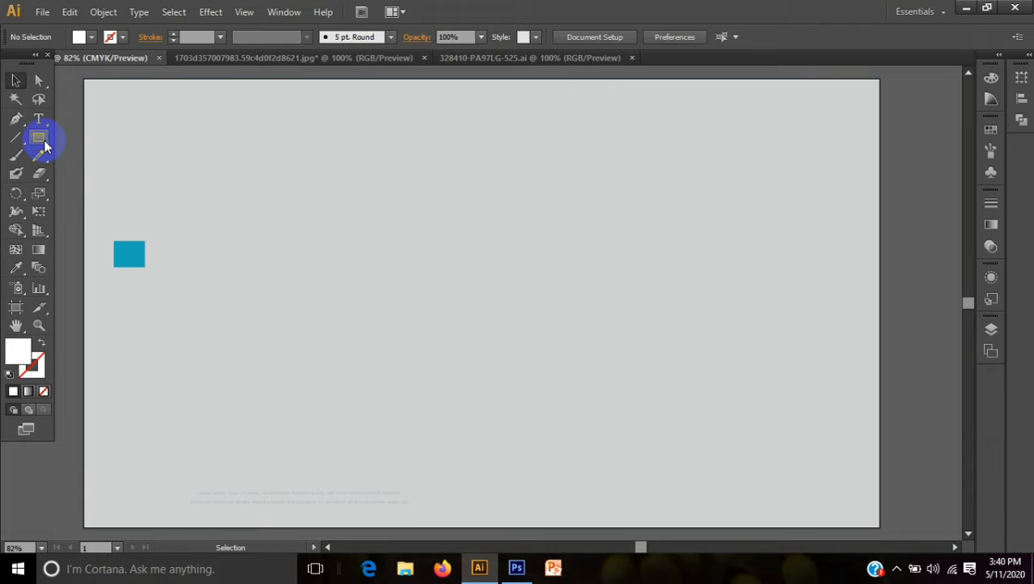
Draw a wide white rectangle as a banner on the grey background and move it lower, roughly centred horizontally.
{"action": "left_click_drag", "start_coordinate": [229, 215], "coordinate": [834, 347]}
{"action": "left_click", "coordinate": [15, 81]}
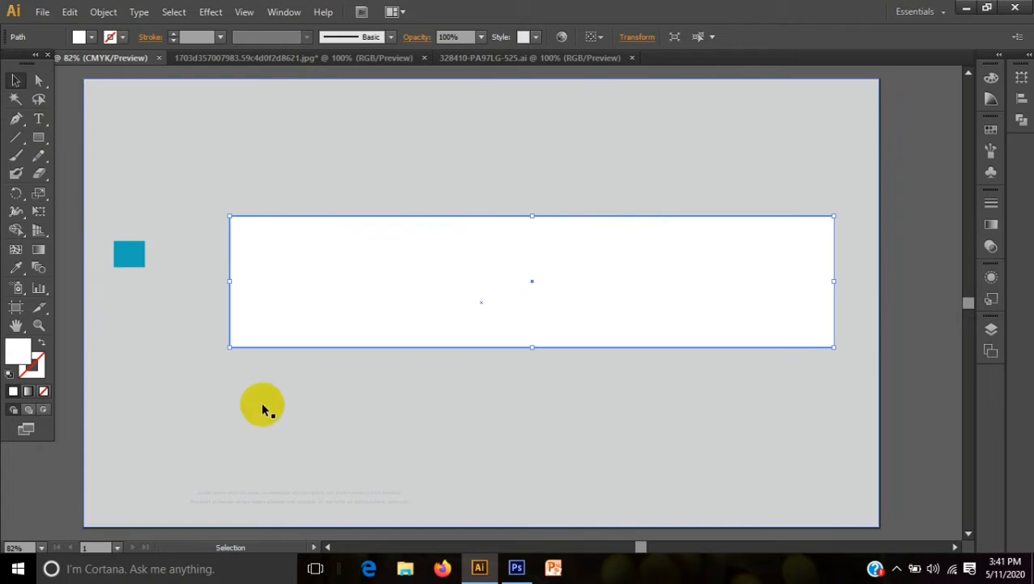
{"action": "left_click", "coordinate": [475, 341]}
{"action": "left_click_drag", "start_coordinate": [474, 341], "coordinate": [438, 369]}
{"action": "left_click", "coordinate": [416, 228]}
Draw a tall narrow rectangle above the white banner and fill it with the teal sampled from the small square.
{"action": "left_click", "coordinate": [39, 139]}
{"action": "left_click_drag", "start_coordinate": [277, 98], "coordinate": [303, 260]}
{"action": "left_click", "coordinate": [15, 79]}
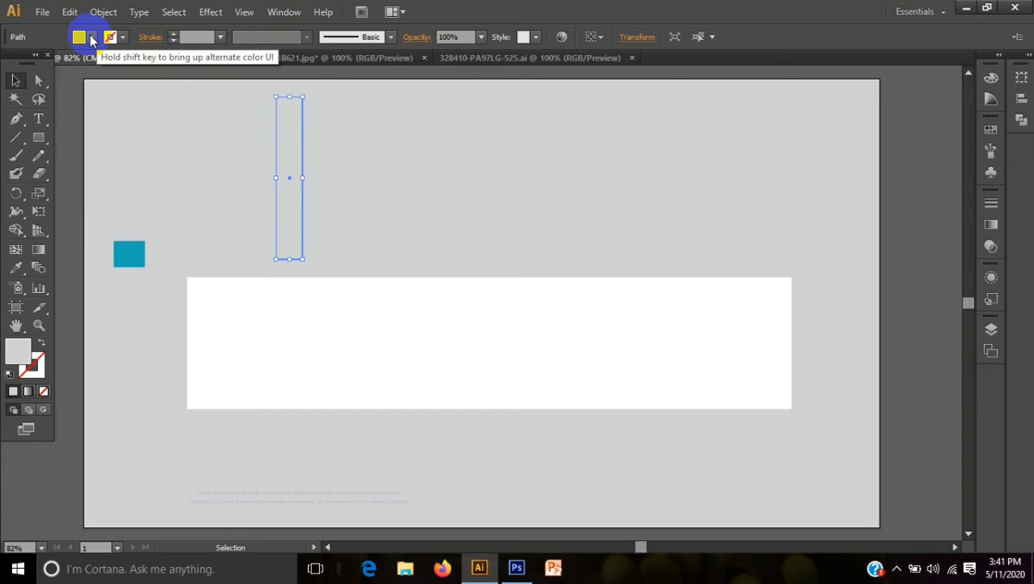
{"action": "left_click", "coordinate": [92, 37]}
{"action": "left_click", "coordinate": [84, 62]}
{"action": "left_click", "coordinate": [352, 212]}
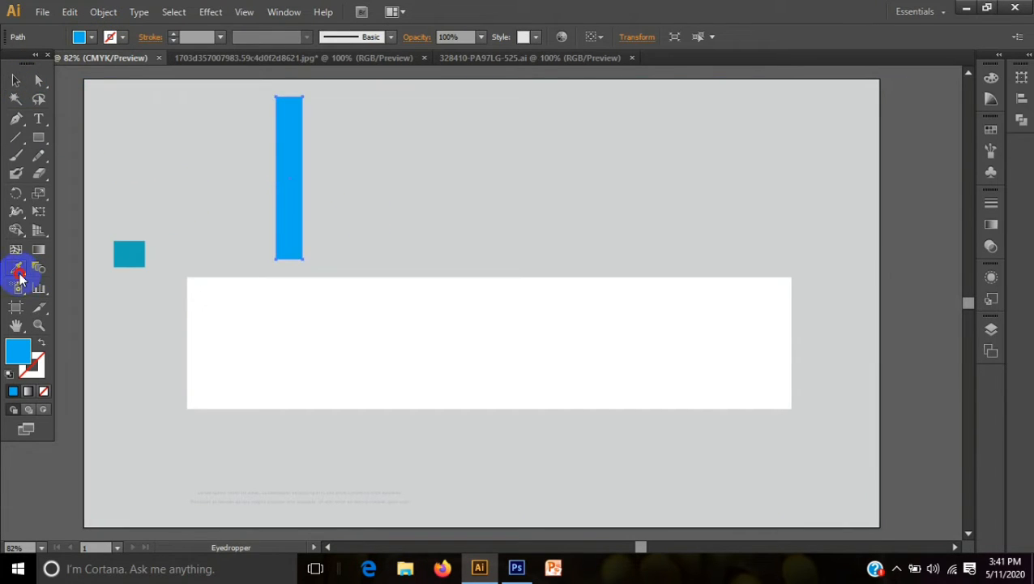
{"action": "left_click", "coordinate": [127, 254]}
{"action": "left_click", "coordinate": [15, 80]}
{"action": "left_click", "coordinate": [231, 209]}
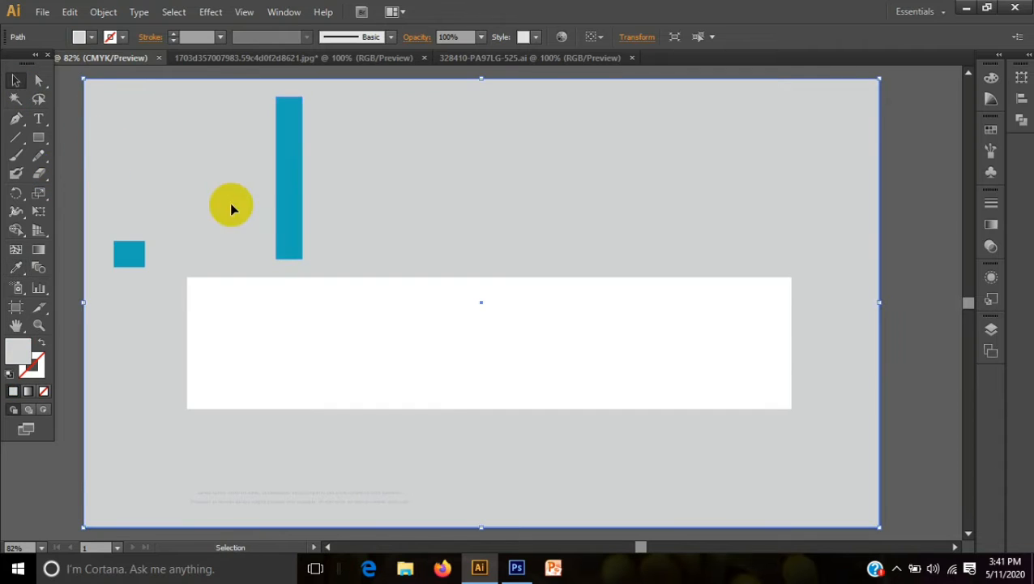
Duplicate the teal bar twice to its right to form three evenly spaced vertical bars.
{"action": "left_click", "coordinate": [279, 207]}
{"action": "left_click_drag", "start_coordinate": [278, 207], "coordinate": [364, 216]}
{"action": "left_click", "coordinate": [333, 464]}
{"action": "left_click", "coordinate": [376, 231]}
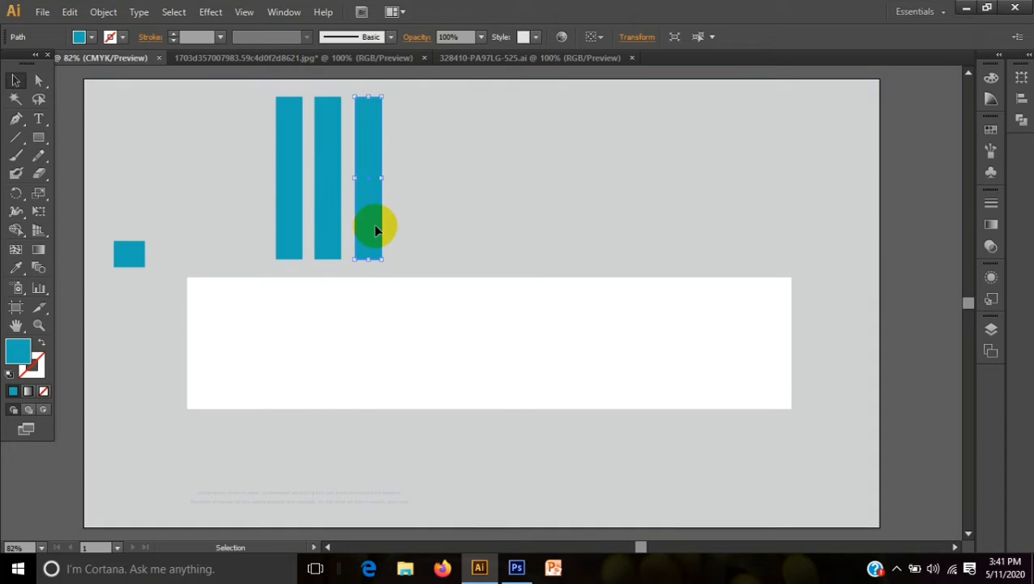
{"action": "left_click", "coordinate": [326, 225], "text": "shift"}
{"action": "left_click", "coordinate": [290, 223], "text": "shift"}
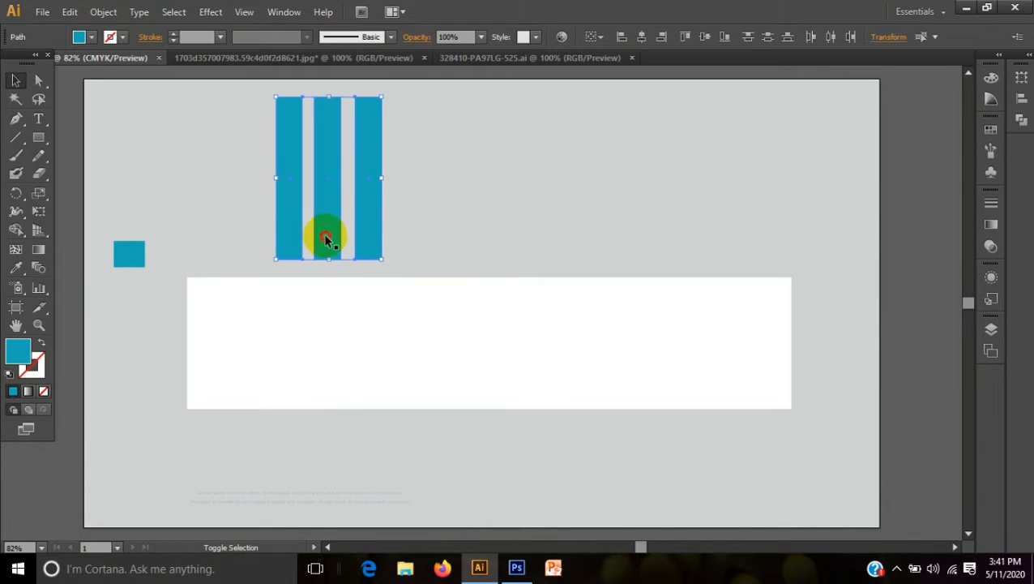
{"action": "left_click", "coordinate": [379, 348]}
{"action": "left_click_drag", "start_coordinate": [320, 172], "coordinate": [384, 294]}
{"action": "key", "text": "ctrl+z"}
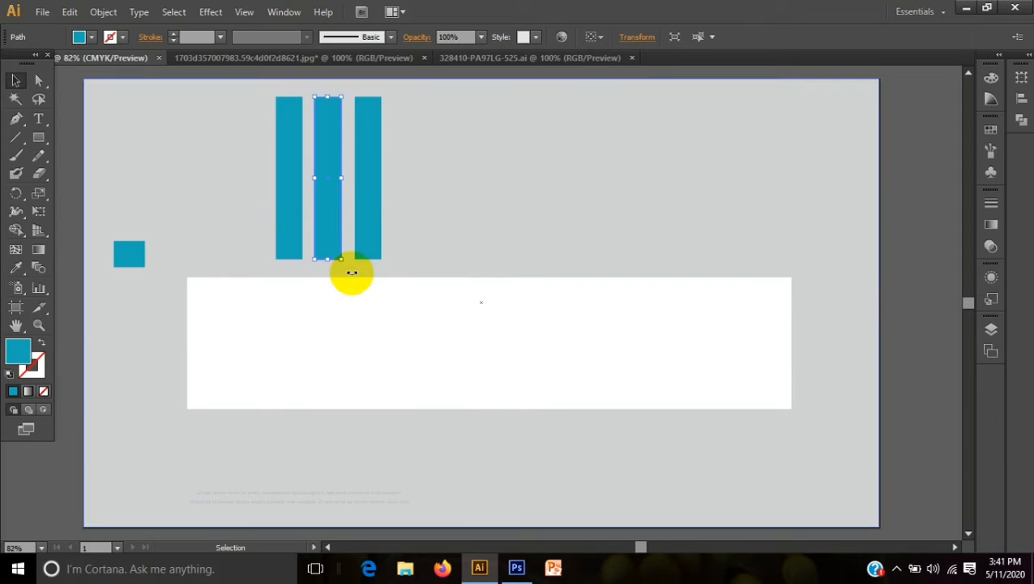
Group the three teal bars and move the group down so it overlaps the upper part of the white banner.
{"action": "left_click", "coordinate": [290, 205], "text": "shift"}
{"action": "left_click", "coordinate": [367, 231], "text": "shift"}
{"action": "right_click", "coordinate": [367, 231]}
{"action": "left_click", "coordinate": [403, 295]}
{"action": "left_click_drag", "start_coordinate": [158, 340], "coordinate": [161, 340]}
{"action": "left_click_drag", "start_coordinate": [323, 214], "coordinate": [396, 290]}
{"action": "left_click", "coordinate": [231, 207]}
Draw a horizontal rectangle above and left of the teal bars and fill it with green.
{"action": "left_click_drag", "start_coordinate": [44, 140], "coordinate": [359, 160]}
{"action": "left_click", "coordinate": [16, 81]}
{"action": "left_click", "coordinate": [252, 206]}
{"action": "left_click", "coordinate": [237, 146]}
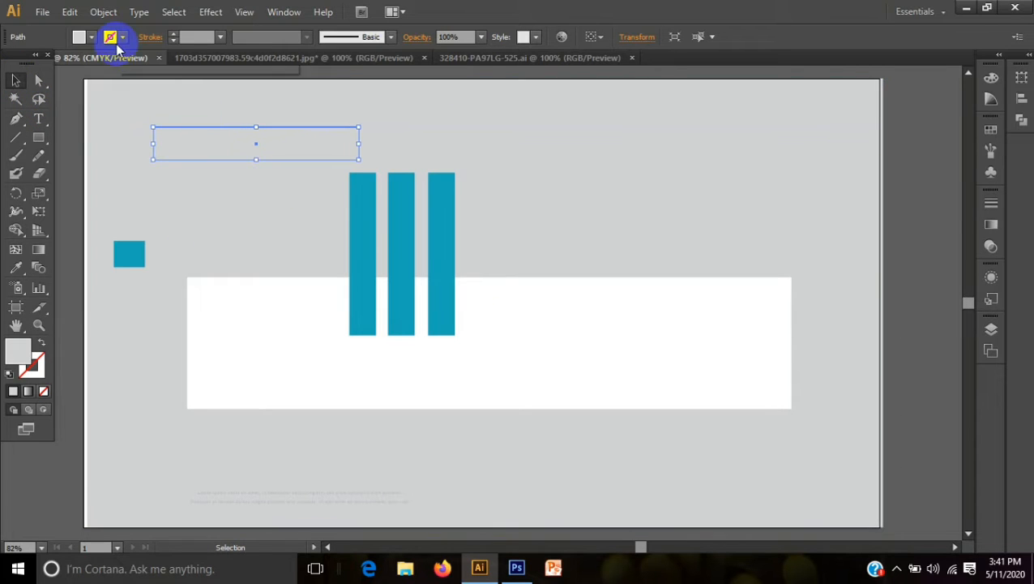
{"action": "left_click", "coordinate": [94, 39]}
{"action": "left_click", "coordinate": [81, 68]}
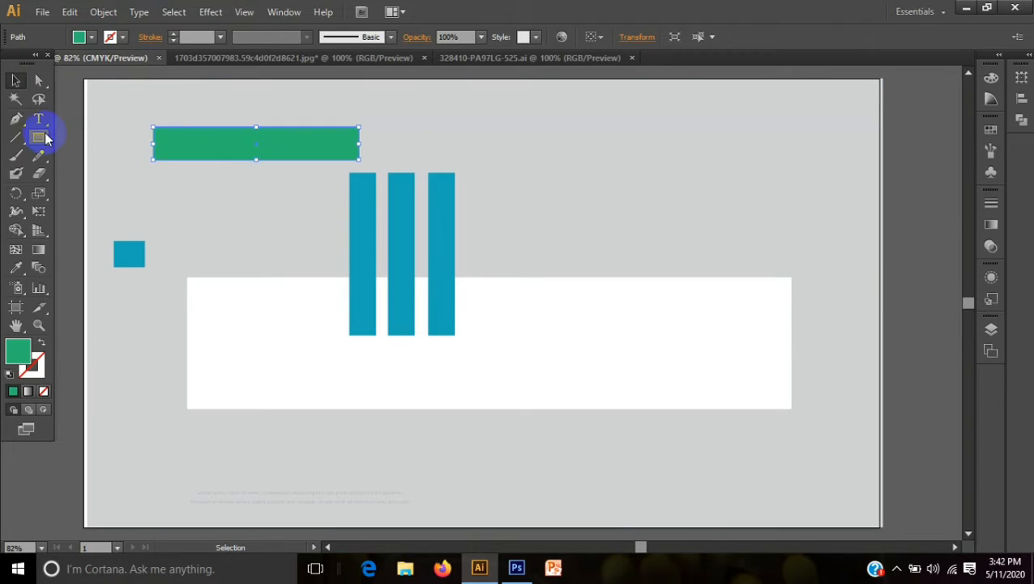
{"action": "left_click", "coordinate": [185, 189]}
Move the green rectangle over the tops of the teal bars and rotate it counterclockwise so it rises to the right.
{"action": "left_click_drag", "start_coordinate": [277, 155], "coordinate": [396, 188]}
{"action": "left_click_drag", "start_coordinate": [484, 159], "coordinate": [475, 140]}
{"action": "left_click_drag", "start_coordinate": [439, 169], "coordinate": [430, 168]}
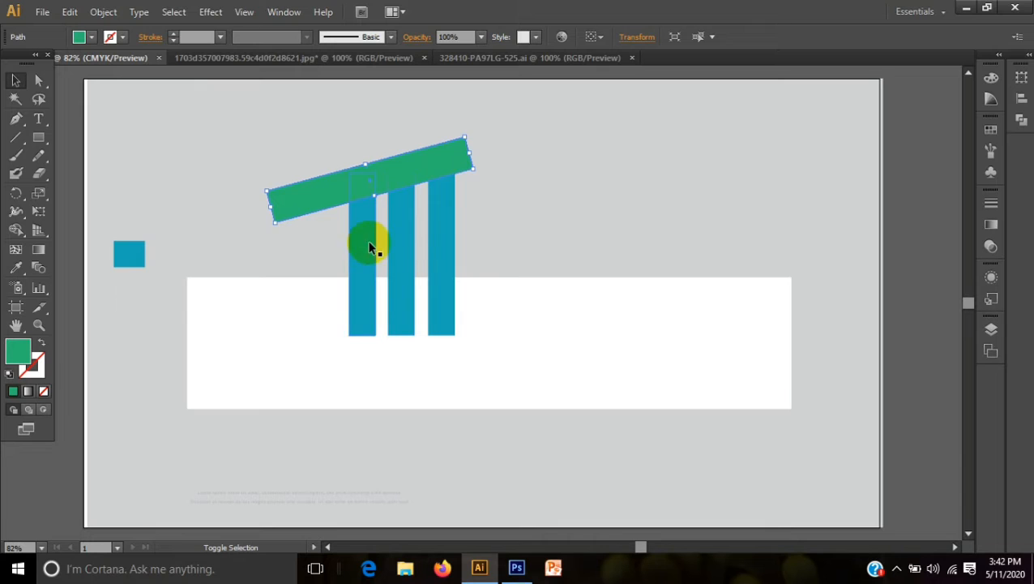
Divide the green rectangle and the three teal bars with Pathfinder, and ungroup the resulting pieces.
{"action": "left_click", "coordinate": [434, 246], "text": "shift"}
{"action": "left_click", "coordinate": [394, 242], "text": "shift"}
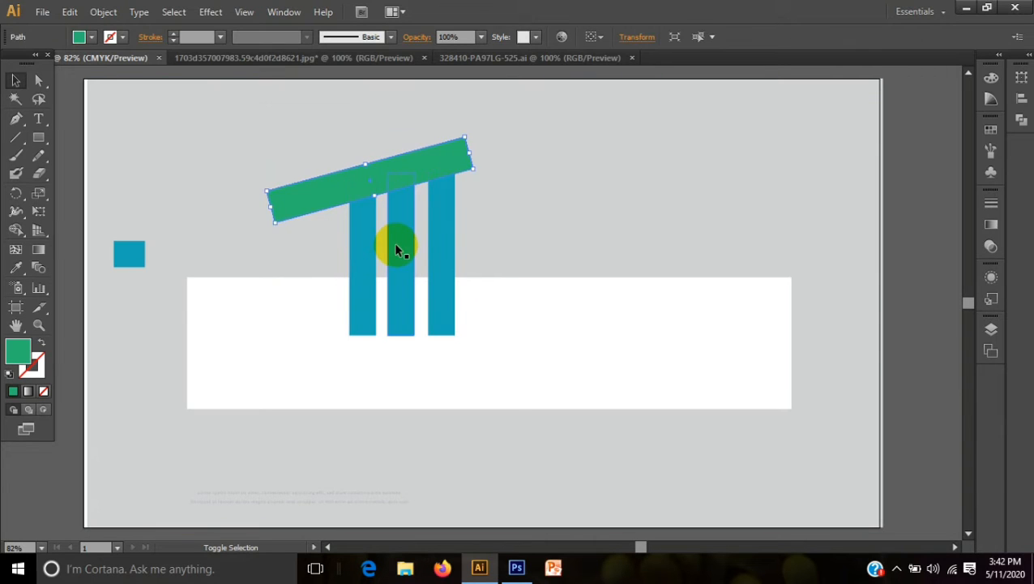
{"action": "left_click", "coordinate": [354, 253], "text": "shift"}
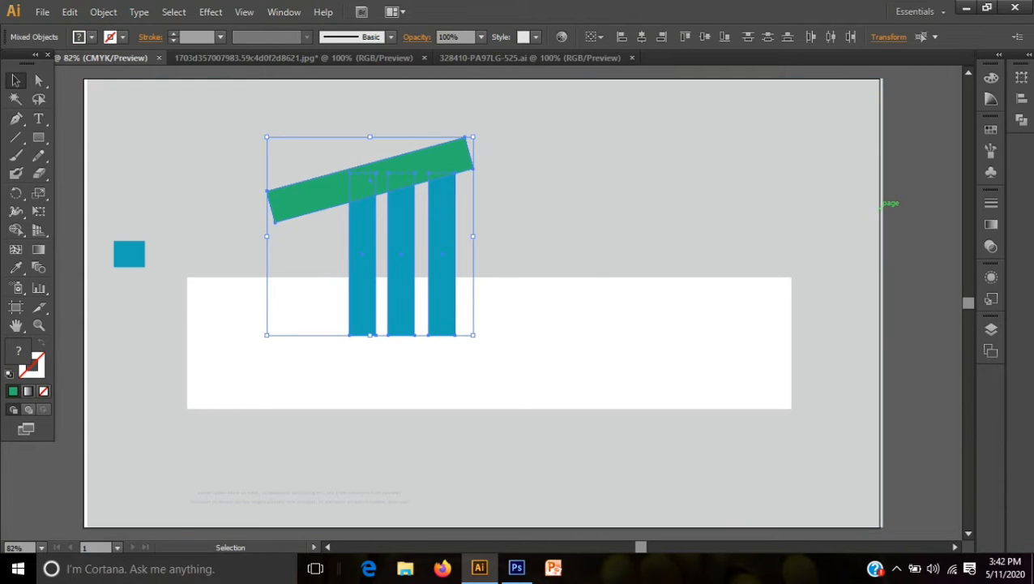
{"action": "left_click", "coordinate": [1019, 99]}
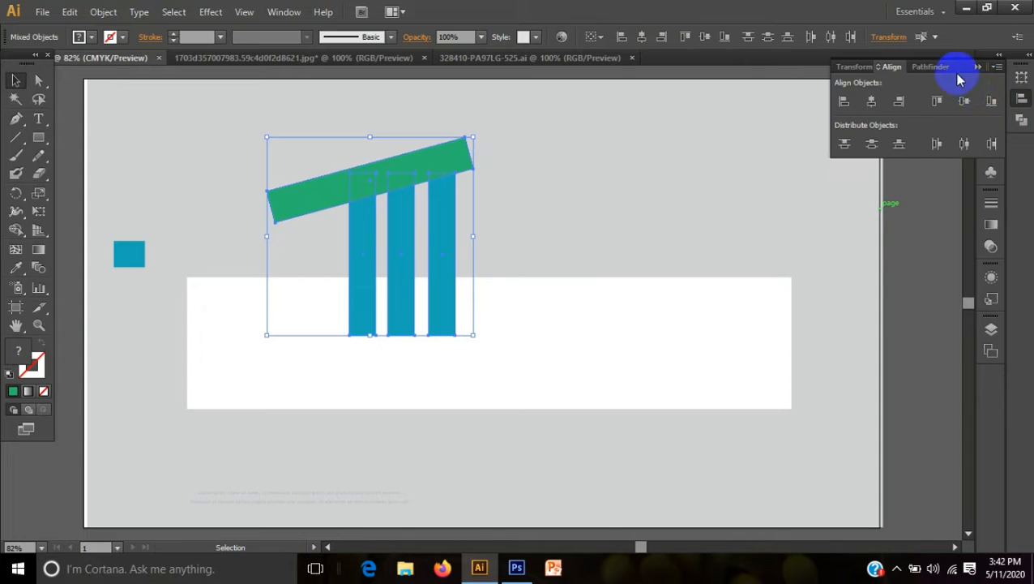
{"action": "left_click", "coordinate": [931, 68]}
{"action": "left_click", "coordinate": [846, 153]}
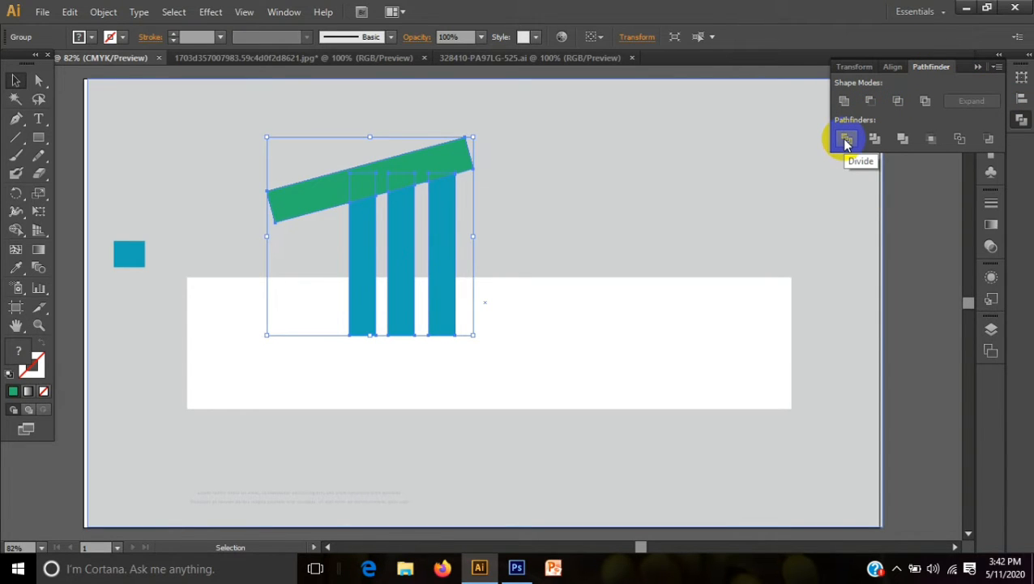
{"action": "right_click", "coordinate": [763, 183]}
{"action": "left_click", "coordinate": [805, 265]}
{"action": "left_click", "coordinate": [600, 268]}
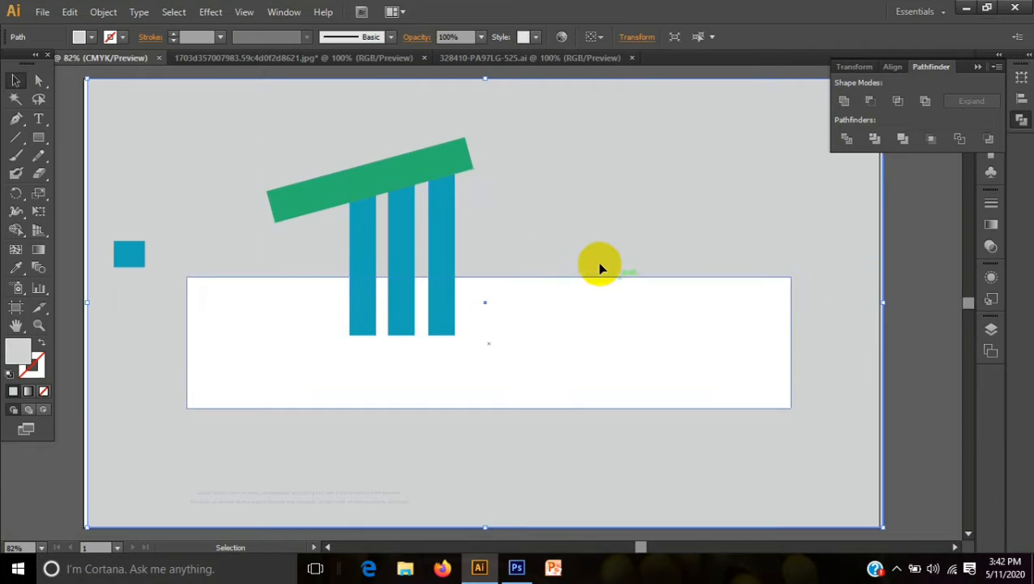
Move the notched green piece aside and delete the three green pieces on top of the teal bars.
{"action": "left_click_drag", "start_coordinate": [416, 165], "coordinate": [689, 180]}
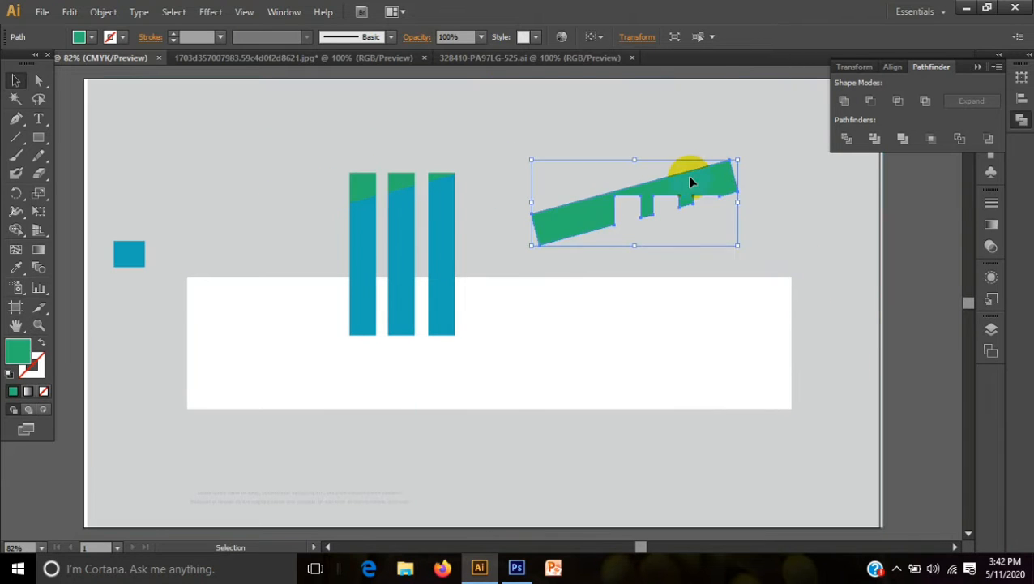
{"action": "left_click", "coordinate": [508, 235]}
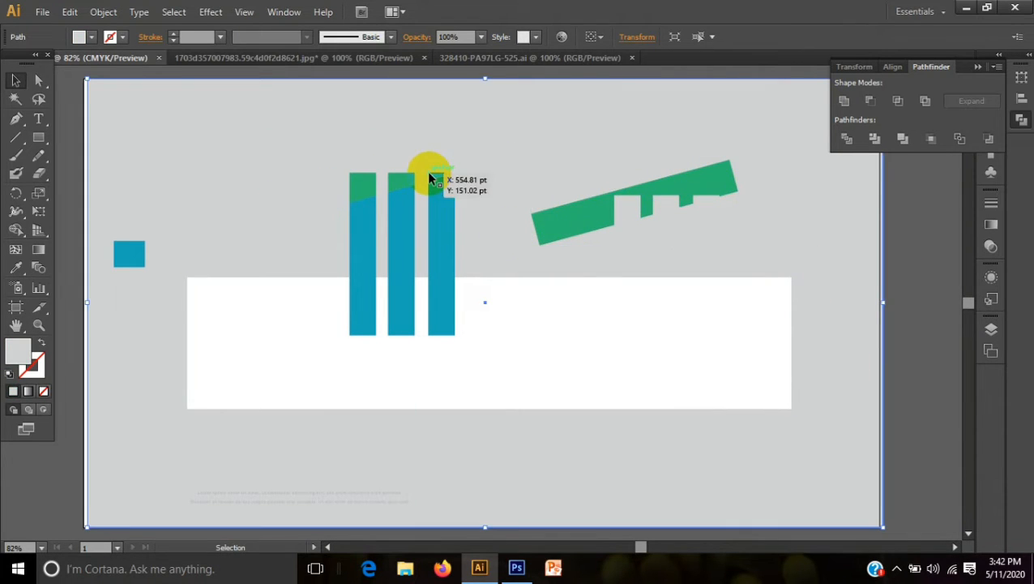
{"action": "left_click", "coordinate": [445, 184]}
{"action": "key", "text": "Delete"}
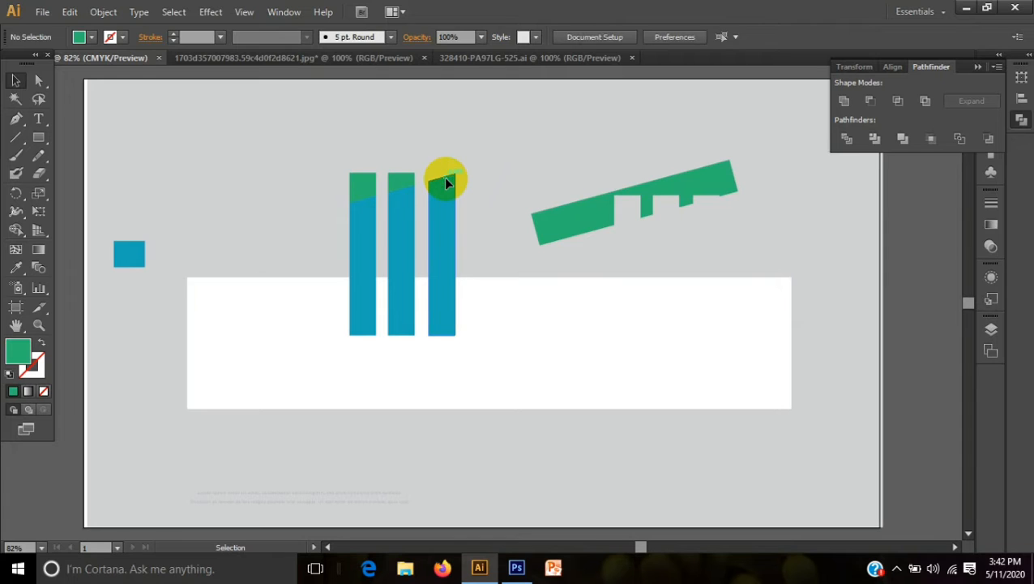
{"action": "left_click", "coordinate": [388, 180]}
{"action": "key", "text": "Delete"}
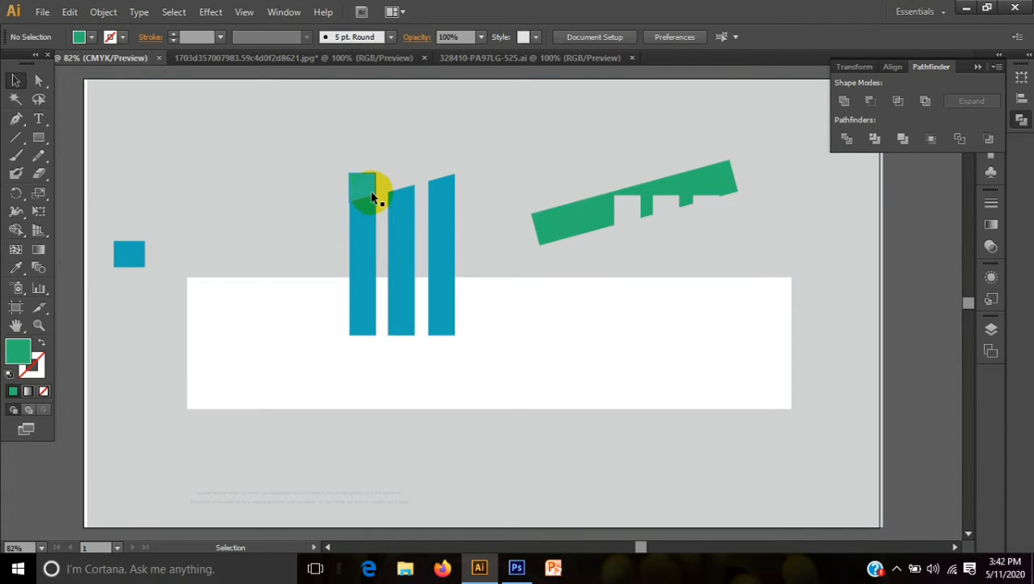
{"action": "left_click", "coordinate": [370, 197]}
{"action": "key", "text": "Delete"}
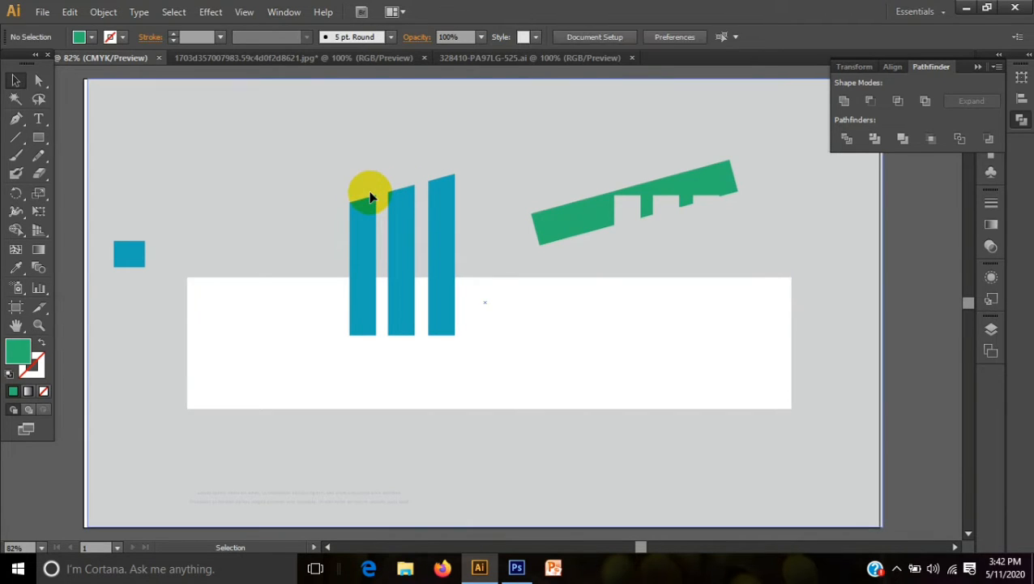
Delete the leftover notched green piece beside the teal bars.
{"action": "left_click", "coordinate": [427, 473]}
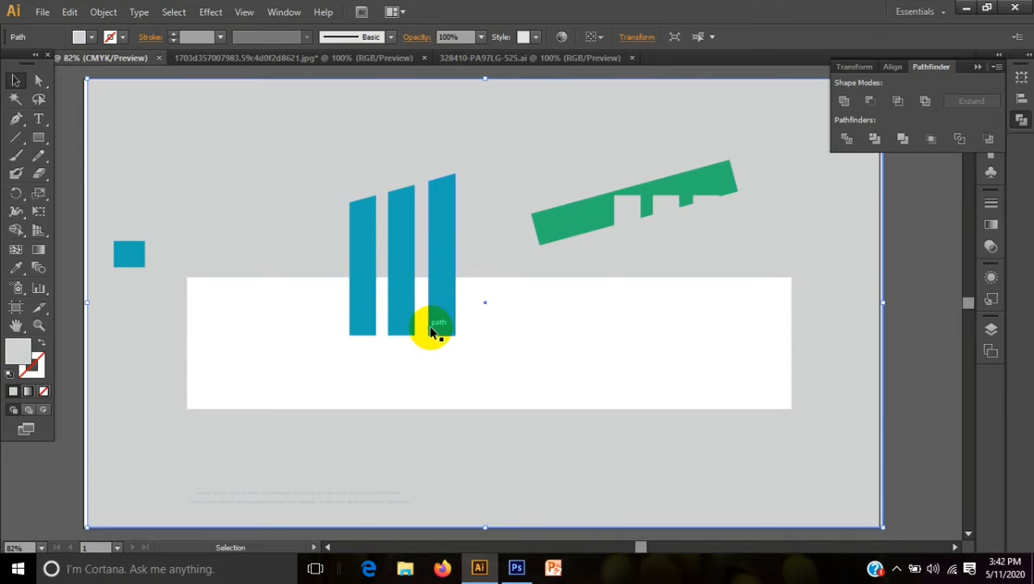
{"action": "left_click", "coordinate": [435, 322]}
{"action": "left_click", "coordinate": [437, 450]}
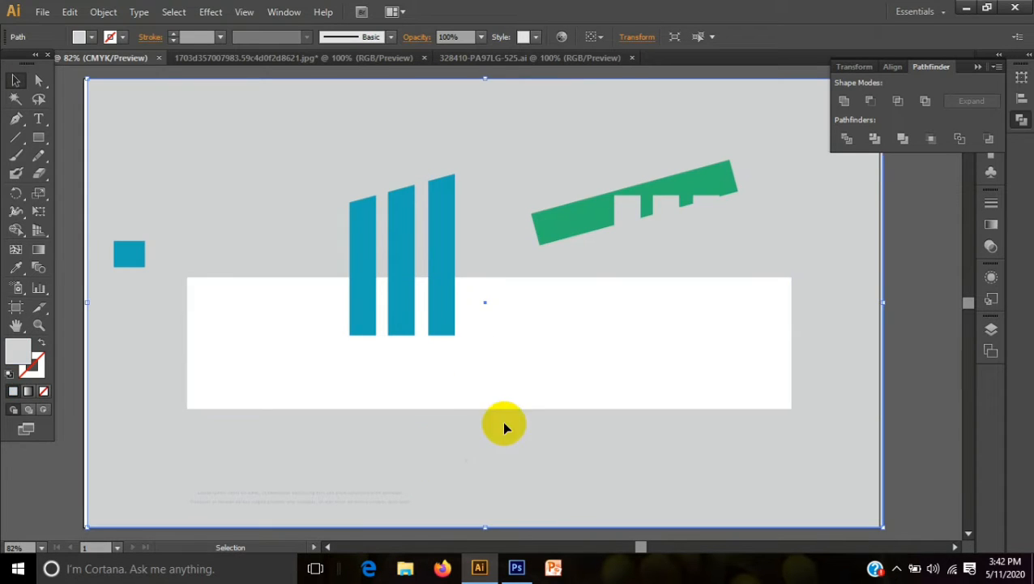
{"action": "left_click", "coordinate": [561, 243]}
{"action": "key", "text": "Delete"}
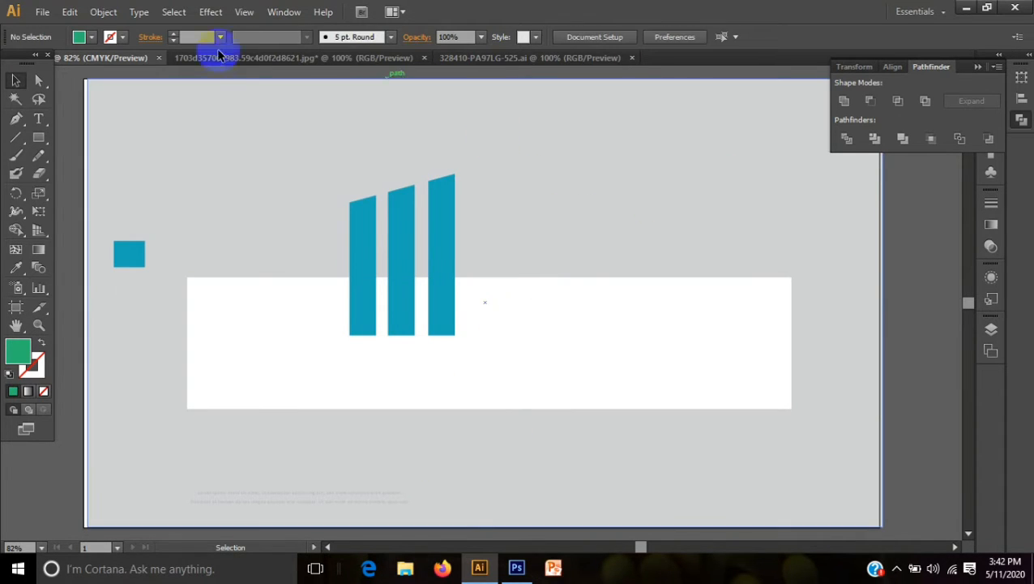
Draw a green horizontal rectangle below the banner, tilt it clockwise and place it across the bottom ends of the teal bars.
{"action": "left_click", "coordinate": [38, 137]}
{"action": "left_click", "coordinate": [81, 135]}
{"action": "left_click_drag", "start_coordinate": [311, 459], "coordinate": [507, 482]}
{"action": "left_click", "coordinate": [16, 81]}
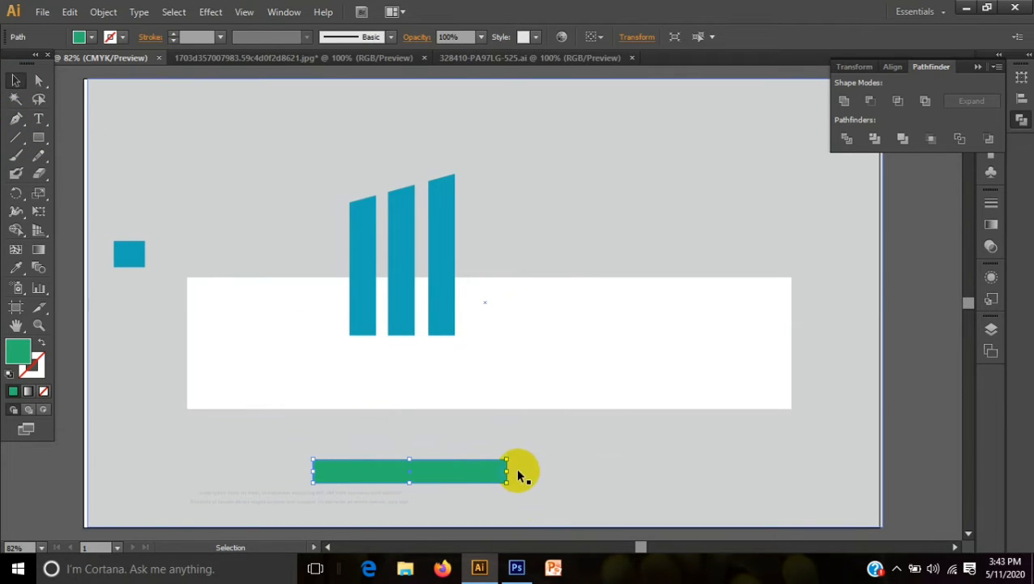
{"action": "left_click_drag", "start_coordinate": [512, 471], "coordinate": [464, 346]}
{"action": "left_click", "coordinate": [499, 508]}
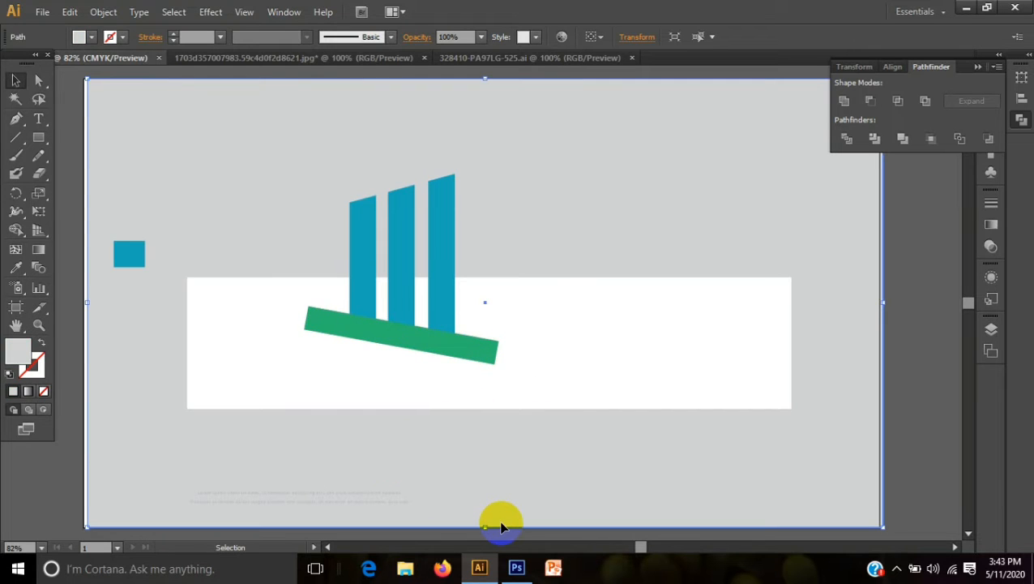
Divide the lower green rectangle and the three teal bars with Pathfinder, and ungroup the pieces.
{"action": "left_click", "coordinate": [431, 303], "text": "shift"}
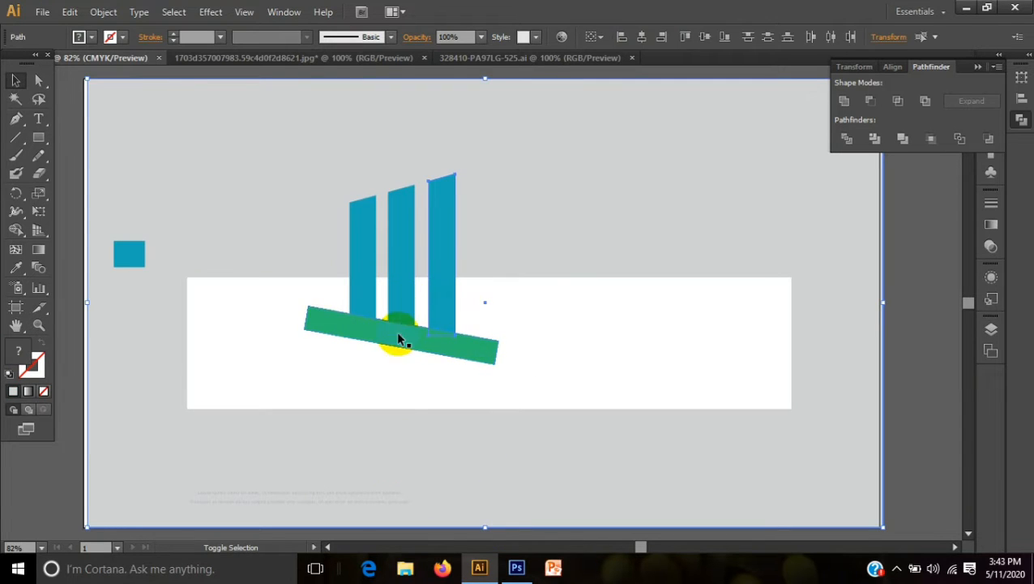
{"action": "left_click", "coordinate": [449, 358]}
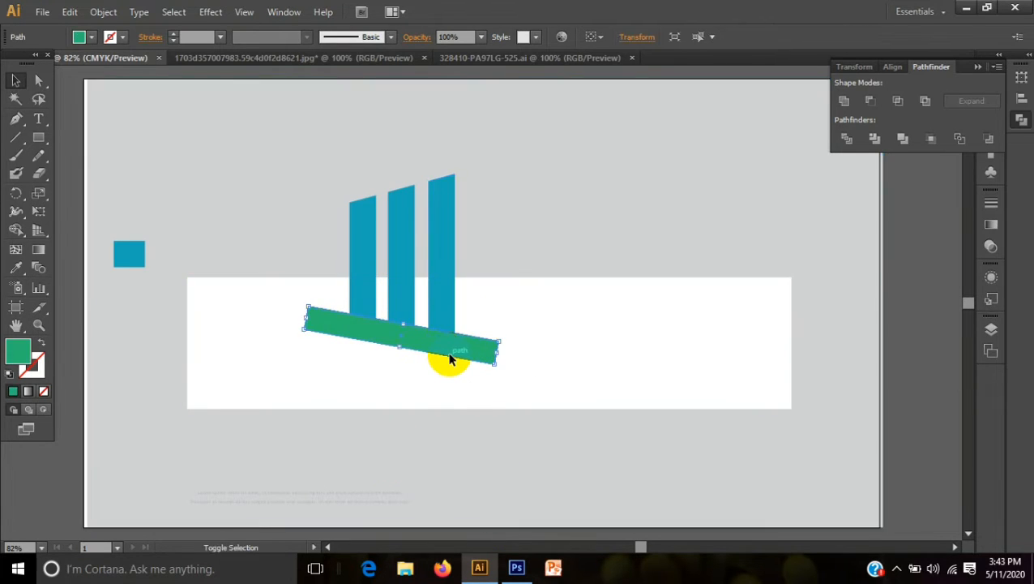
{"action": "left_click", "coordinate": [391, 314], "text": "shift"}
{"action": "left_click", "coordinate": [370, 298], "text": "shift"}
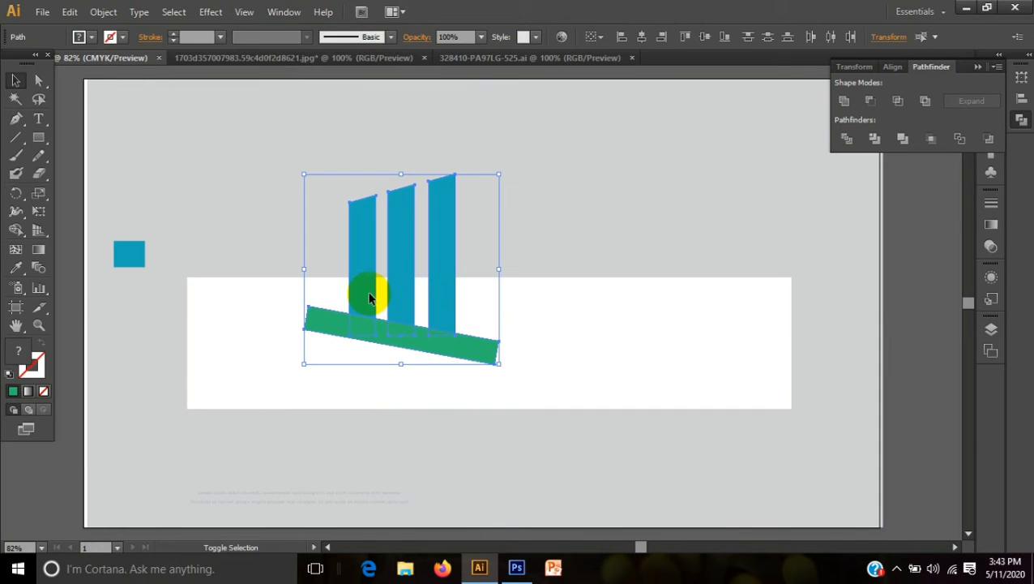
{"action": "left_click", "coordinate": [847, 138]}
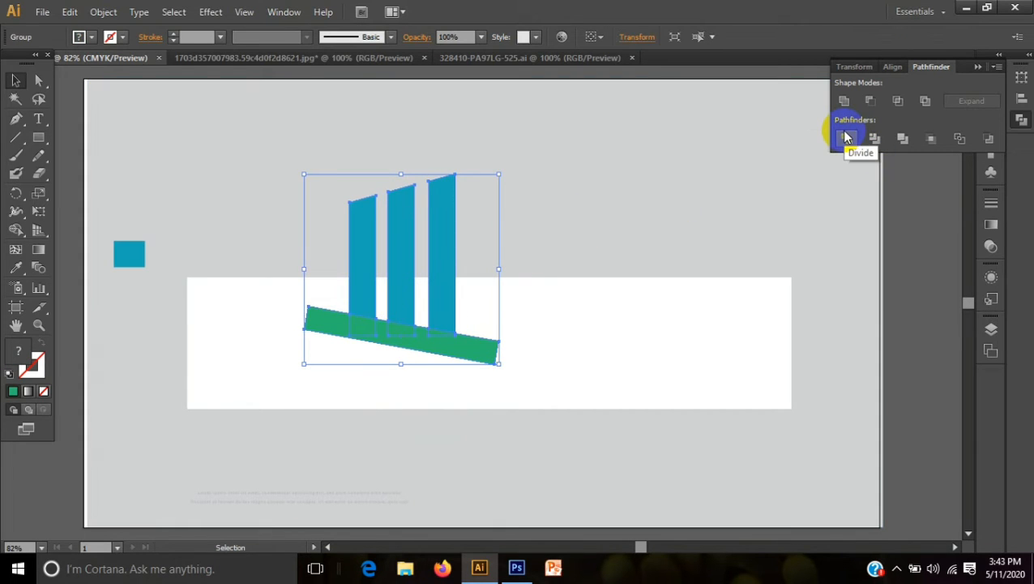
{"action": "right_click", "coordinate": [768, 187]}
{"action": "left_click", "coordinate": [838, 276]}
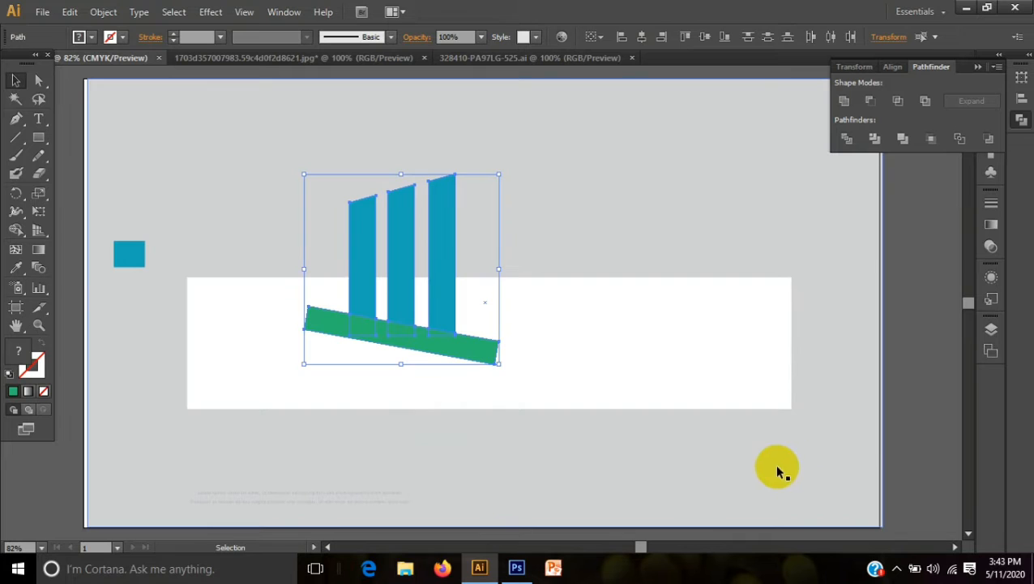
{"action": "left_click", "coordinate": [775, 463]}
Delete the leftover lower green strip and the three green pieces at the bottoms of the teal bars.
{"action": "left_click", "coordinate": [453, 351]}
{"action": "left_click_drag", "start_coordinate": [464, 360], "coordinate": [649, 450]}
{"action": "key", "text": "Delete"}
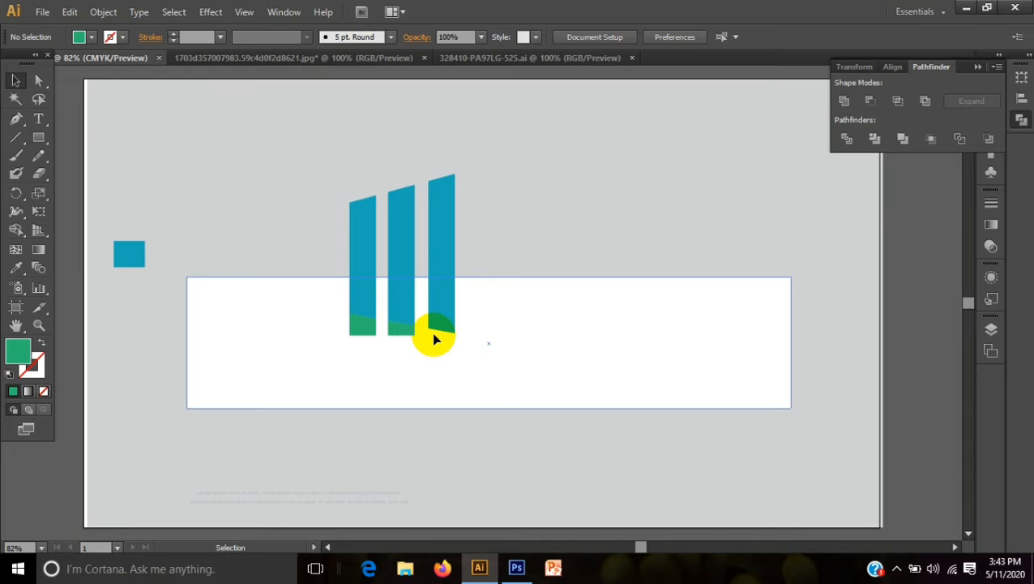
{"action": "left_click", "coordinate": [412, 341]}
{"action": "left_click_drag", "start_coordinate": [412, 341], "coordinate": [357, 334]}
{"action": "key", "text": "Delete"}
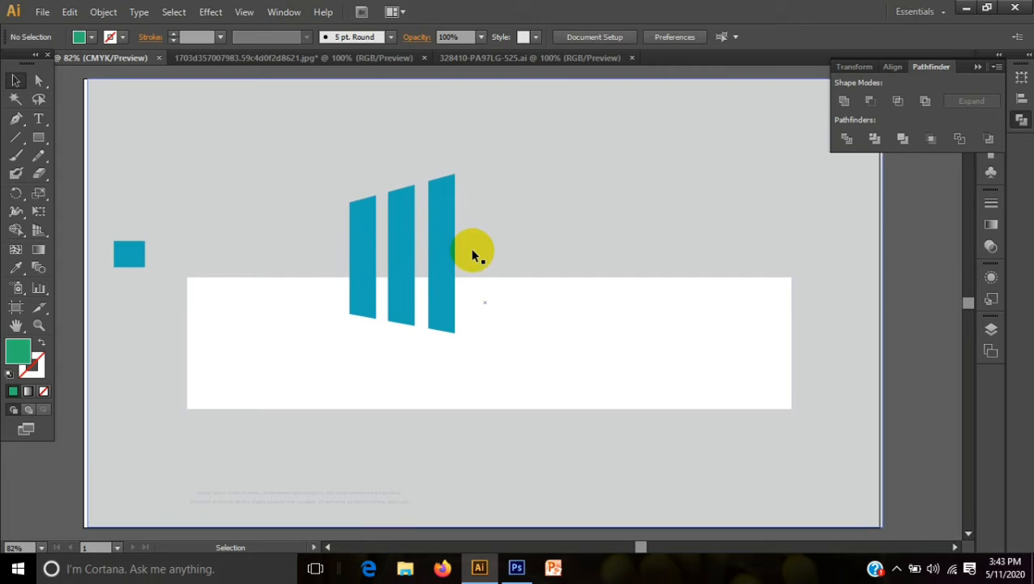
Move the tallest teal bar to the right side of the banner and rotate it clockwise into a slanted position.
{"action": "left_click_drag", "start_coordinate": [448, 240], "coordinate": [581, 329]}
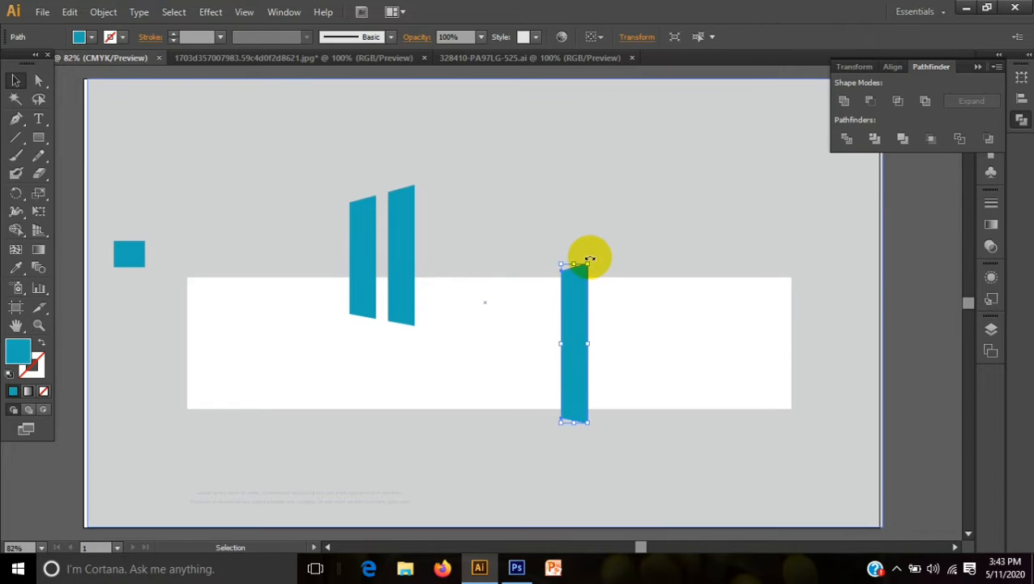
{"action": "left_click_drag", "start_coordinate": [589, 259], "coordinate": [608, 309]}
{"action": "left_click_drag", "start_coordinate": [552, 422], "coordinate": [559, 426]}
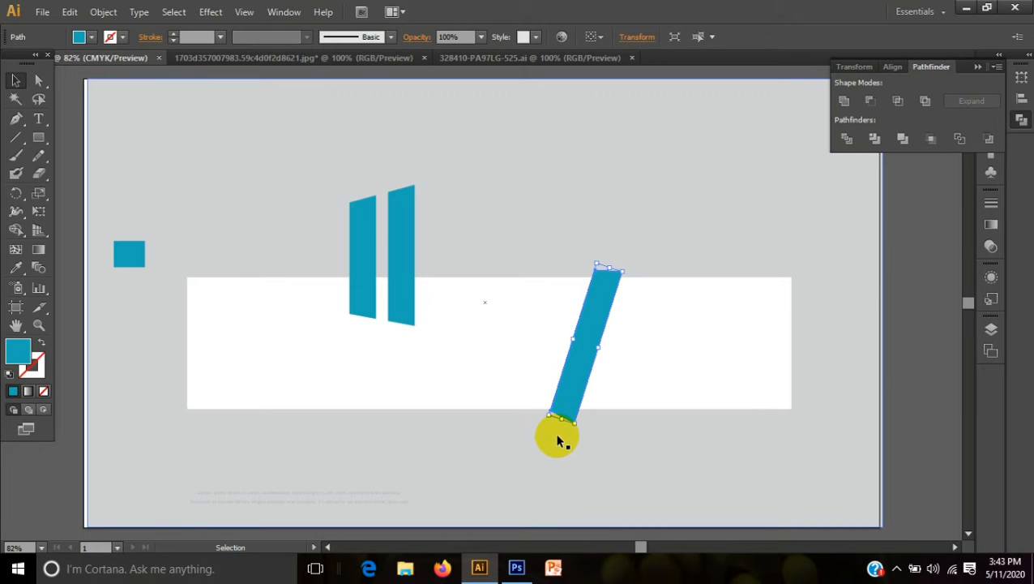
{"action": "left_click_drag", "start_coordinate": [557, 425], "coordinate": [589, 416]}
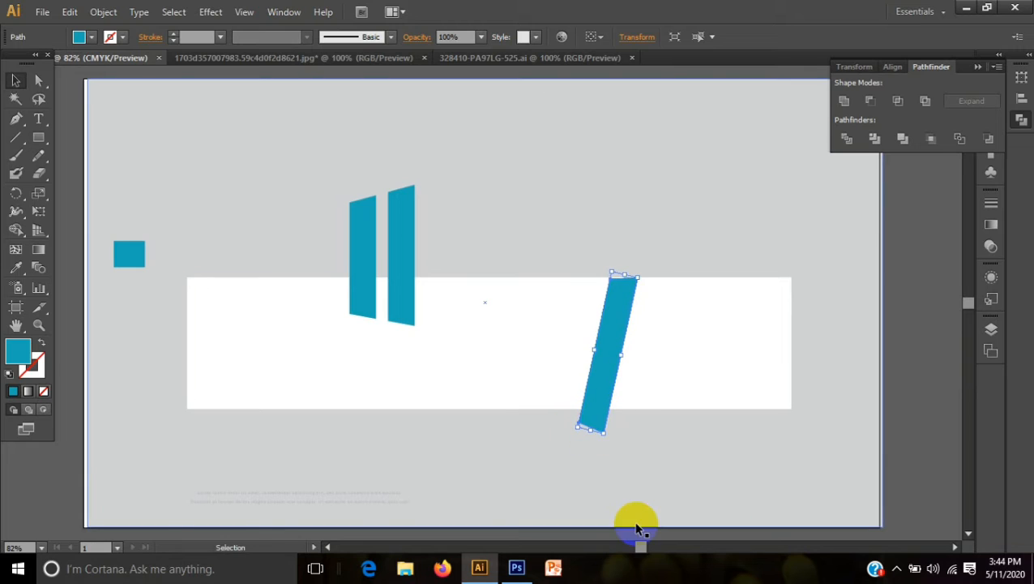
Shorten the slanted teal bar from its lower end and move it right, keeping its top at the banner's upper edge.
{"action": "left_click", "coordinate": [599, 418]}
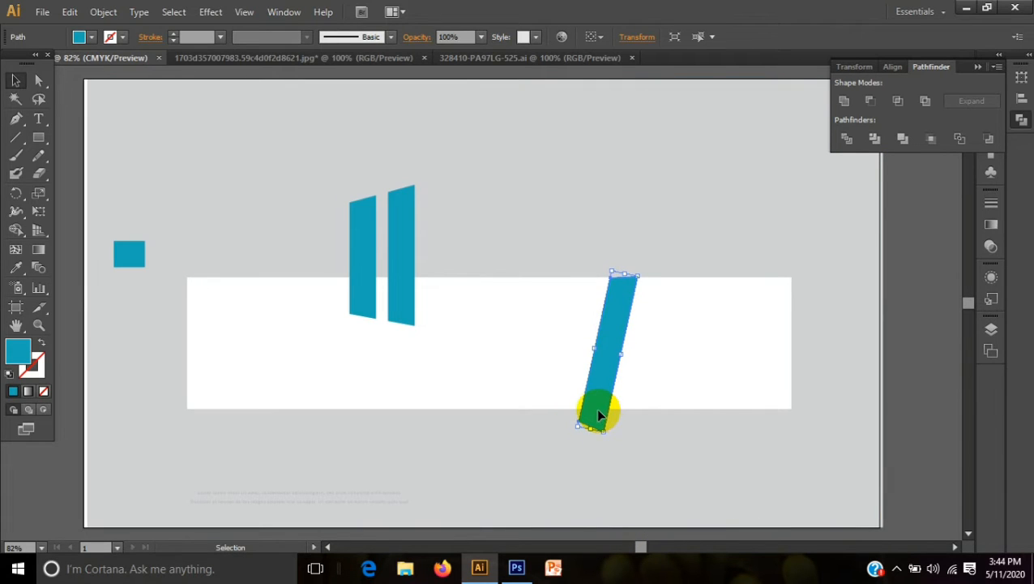
{"action": "left_click", "coordinate": [651, 506]}
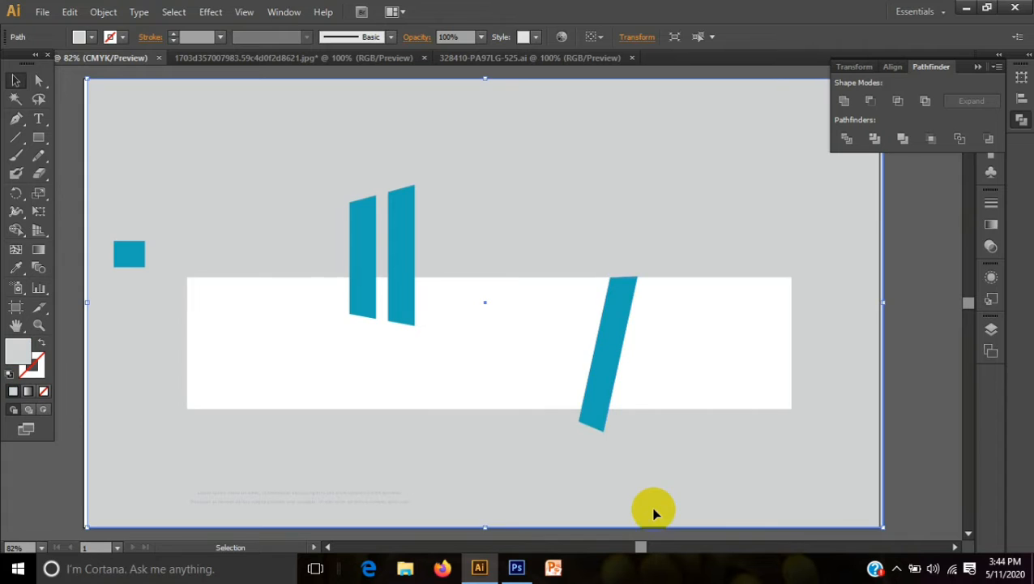
{"action": "left_click", "coordinate": [593, 399]}
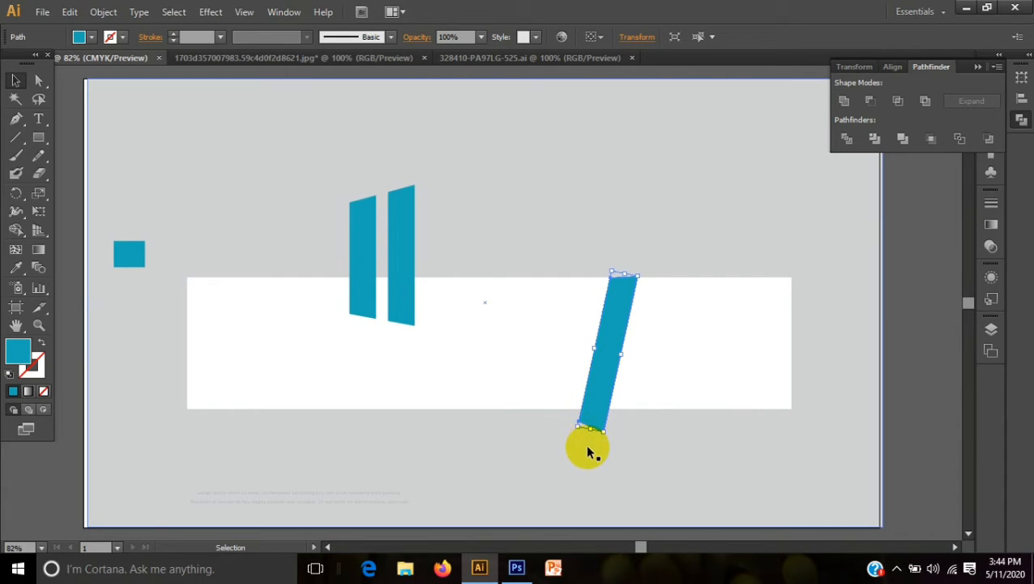
{"action": "left_click_drag", "start_coordinate": [594, 425], "coordinate": [684, 366]}
{"action": "left_click", "coordinate": [607, 367]}
{"action": "left_click", "coordinate": [691, 351]}
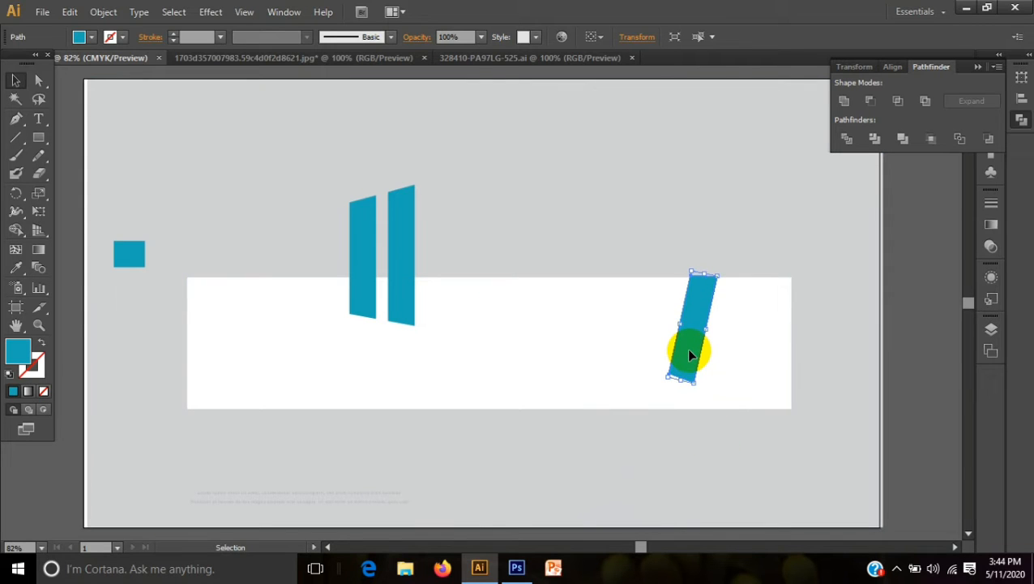
Move the taller upright teal bar onto the banner, rotate it clockwise to the same slant and overlap it with the first slanted bar.
{"action": "left_click", "coordinate": [556, 491]}
{"action": "left_click_drag", "start_coordinate": [396, 265], "coordinate": [586, 362]}
{"action": "left_click_drag", "start_coordinate": [611, 431], "coordinate": [591, 450]}
{"action": "left_click", "coordinate": [596, 381]}
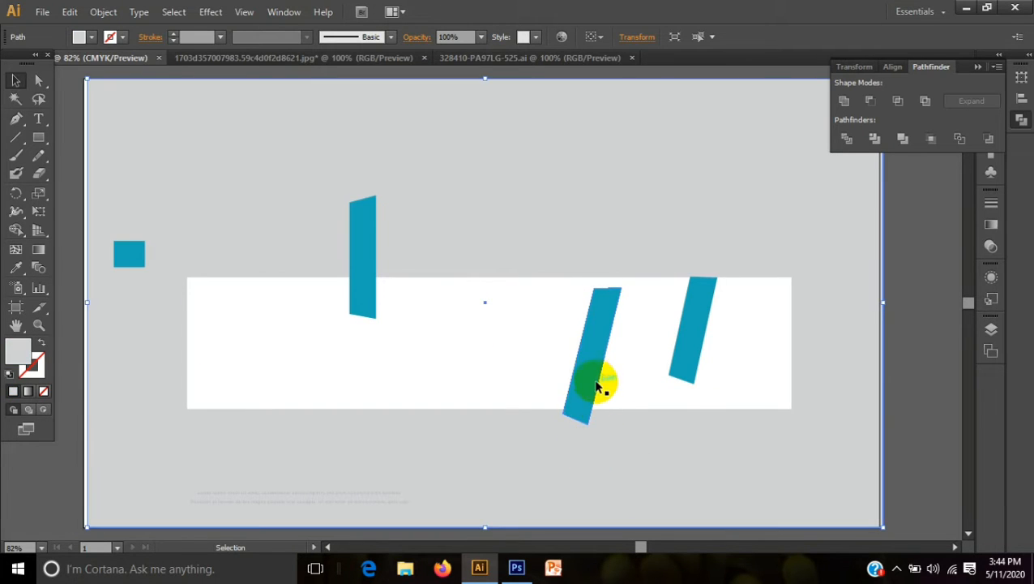
{"action": "left_click_drag", "start_coordinate": [596, 369], "coordinate": [675, 362]}
{"action": "left_click", "coordinate": [648, 347]}
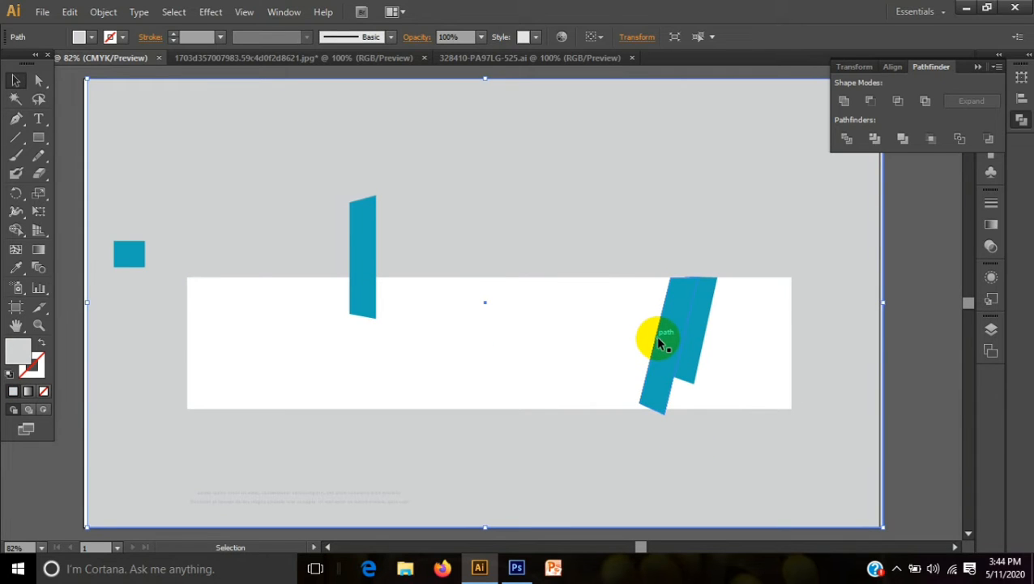
Nudge the second slanted teal bar down so its top sits slightly below the banner's upper edge.
{"action": "left_click", "coordinate": [655, 338]}
{"action": "key", "text": "Down"}
{"action": "key", "text": "Down"}
{"action": "key", "text": "Down"}
{"action": "key", "text": "Down"}
{"action": "key", "text": "Down"}
{"action": "key", "text": "Down"}
{"action": "key", "text": "Down"}
{"action": "key", "text": "Down"}
{"action": "key", "text": "Down"}
{"action": "key", "text": "Down"}
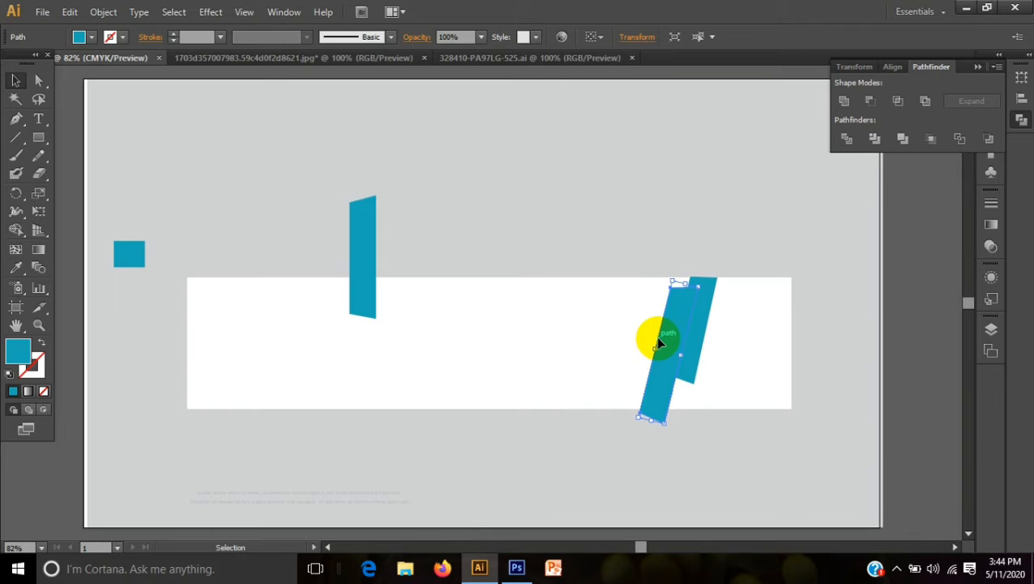
Fill the second slanted bar with black and bring it in front of the overlapping teal bar.
{"action": "left_click", "coordinate": [93, 38]}
{"action": "left_click", "coordinate": [41, 62]}
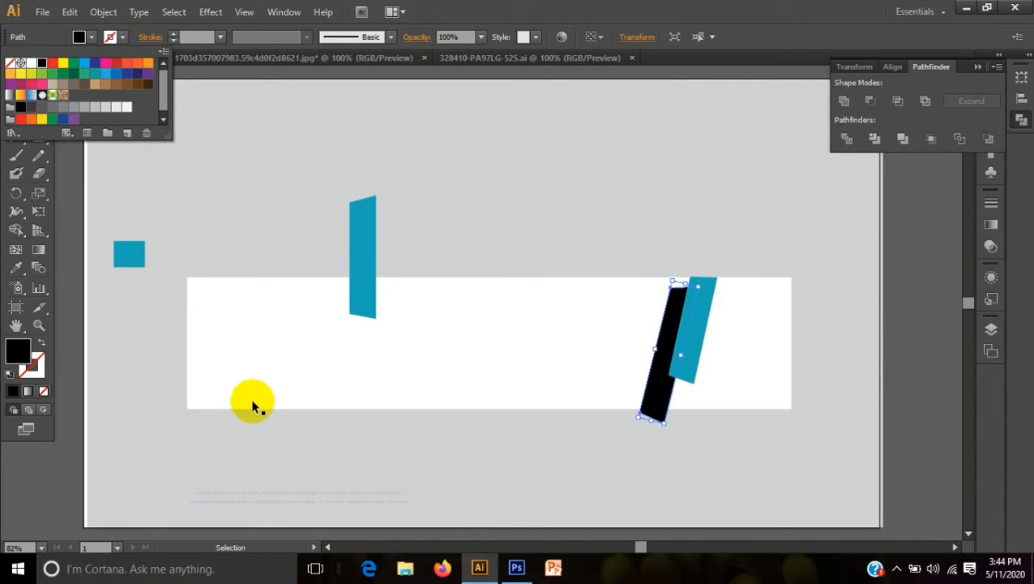
{"action": "left_click", "coordinate": [270, 448]}
{"action": "left_click", "coordinate": [651, 403]}
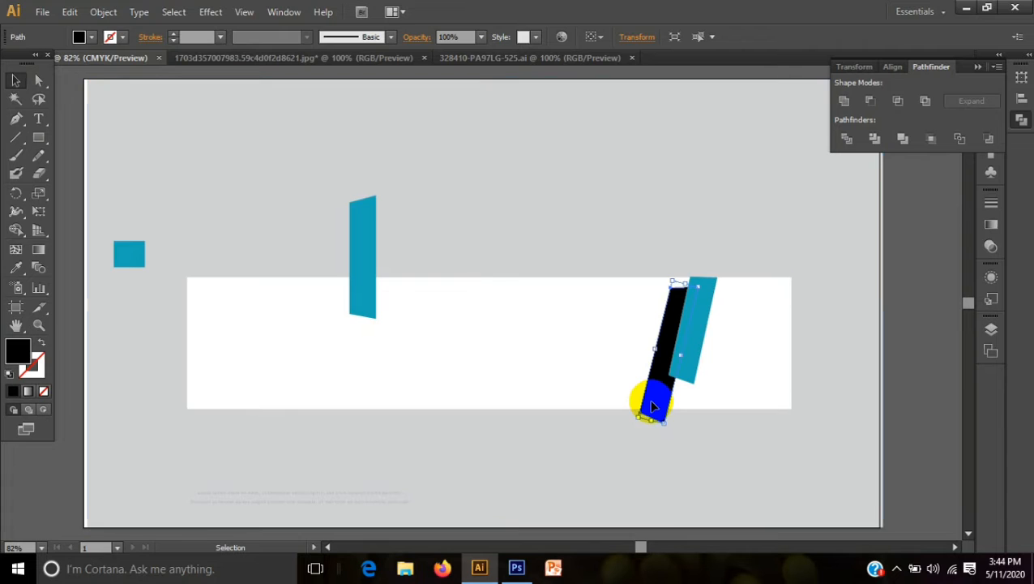
{"action": "right_click", "coordinate": [654, 405]}
{"action": "mouse_move", "coordinate": [713, 372]}
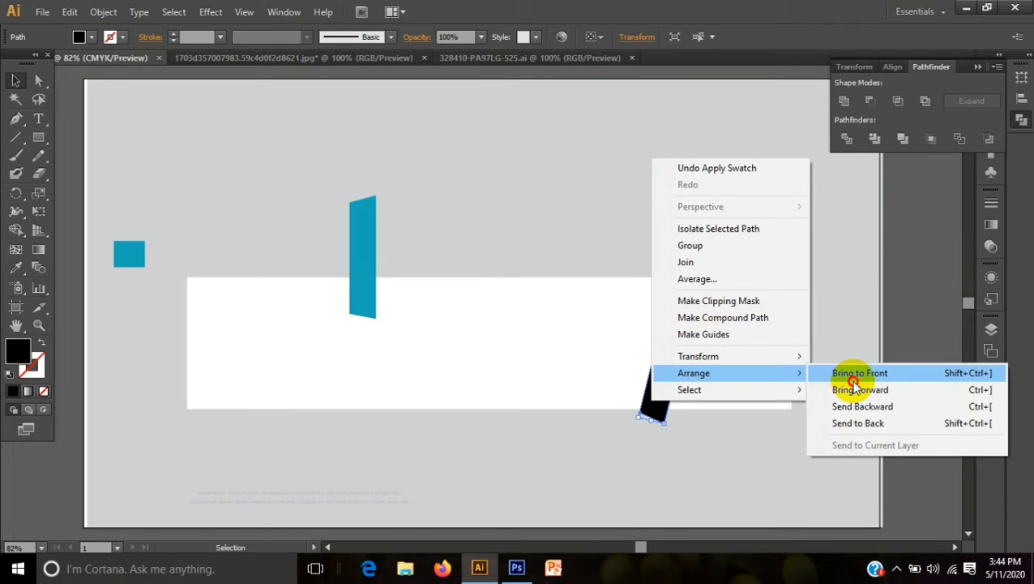
{"action": "left_click", "coordinate": [847, 431]}
{"action": "left_click", "coordinate": [724, 476]}
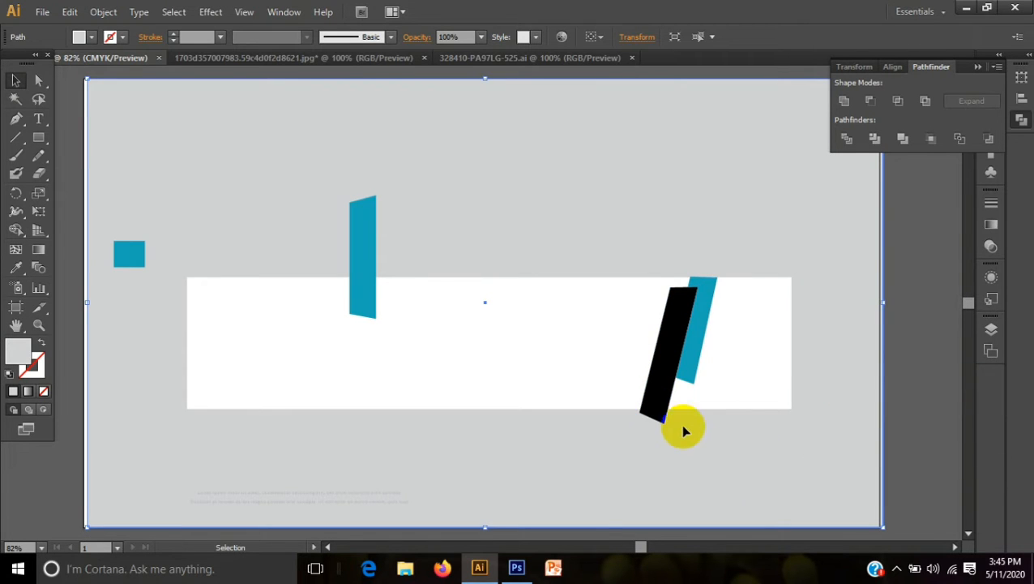
Shorten the black bar from its lower end so it ends inside the white banner.
{"action": "left_click", "coordinate": [647, 397]}
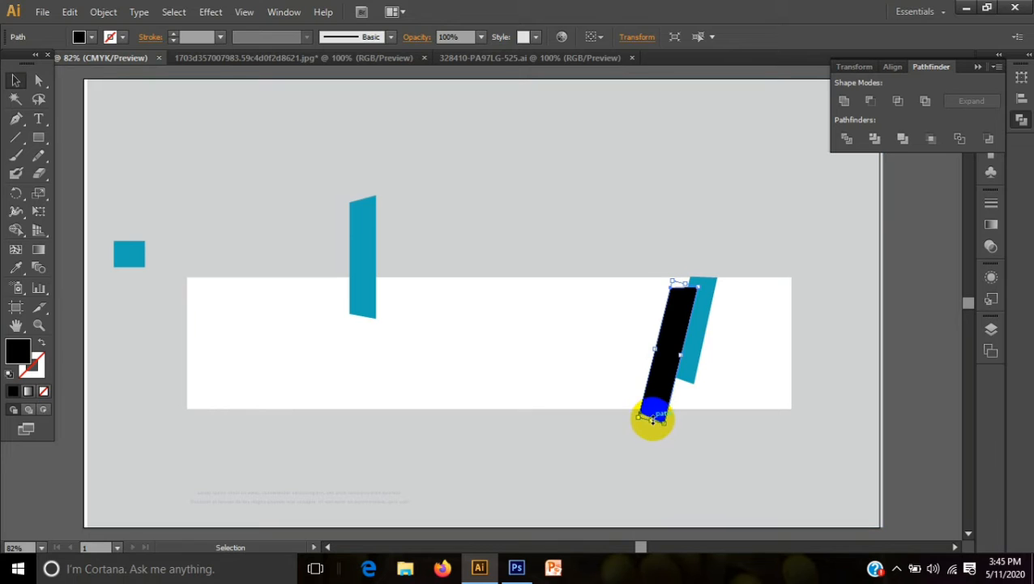
{"action": "left_click_drag", "start_coordinate": [652, 420], "coordinate": [655, 396]}
{"action": "left_click", "coordinate": [657, 451]}
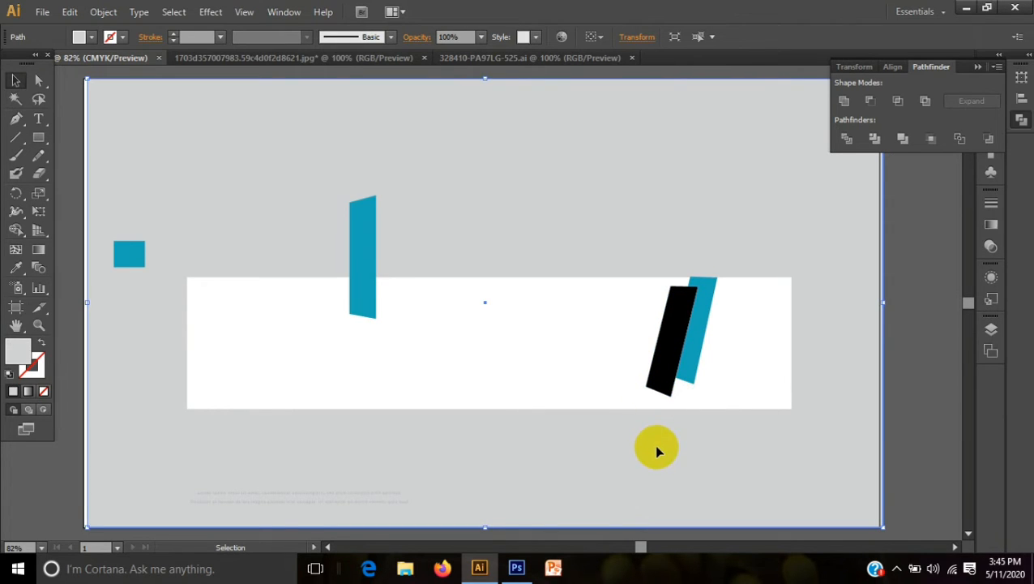
Move the remaining upright teal bar to the left of the black bar and rotate it to match the black bar's slant.
{"action": "left_click_drag", "start_coordinate": [377, 243], "coordinate": [594, 339]}
{"action": "left_click_drag", "start_coordinate": [596, 415], "coordinate": [633, 367]}
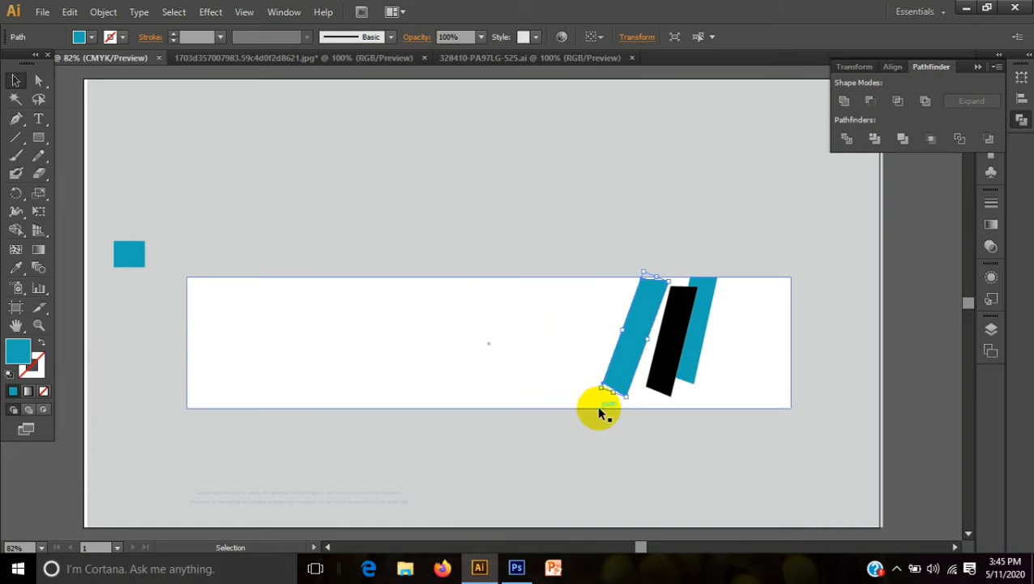
{"action": "mouse_move", "coordinate": [605, 400]}
{"action": "left_mouse_down"}
{"action": "mouse_move", "coordinate": [618, 404]}
{"action": "mouse_move", "coordinate": [639, 367]}
{"action": "mouse_move", "coordinate": [646, 372]}
{"action": "left_mouse_up"}
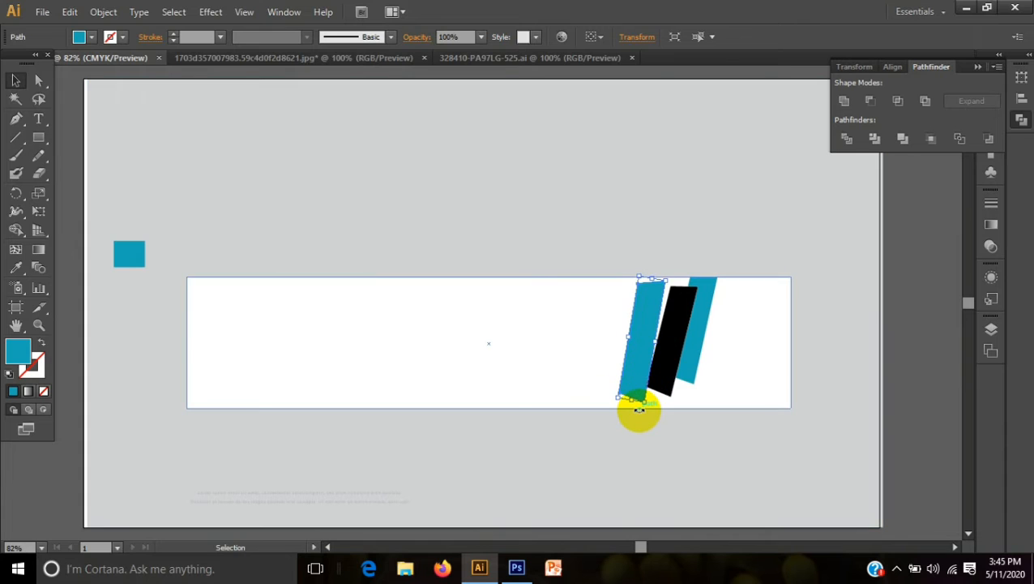
{"action": "left_click", "coordinate": [631, 445]}
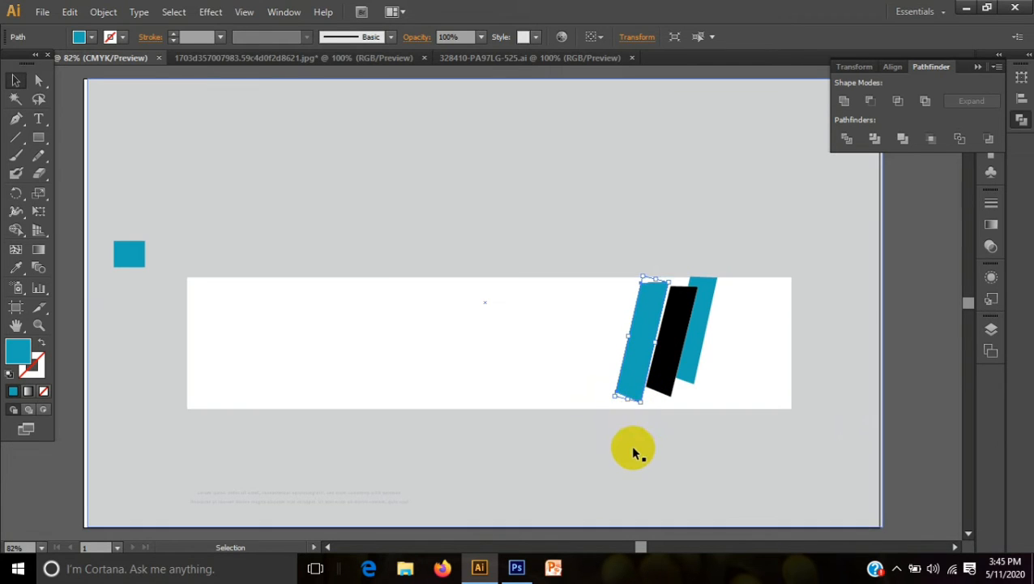
{"action": "left_click", "coordinate": [627, 371]}
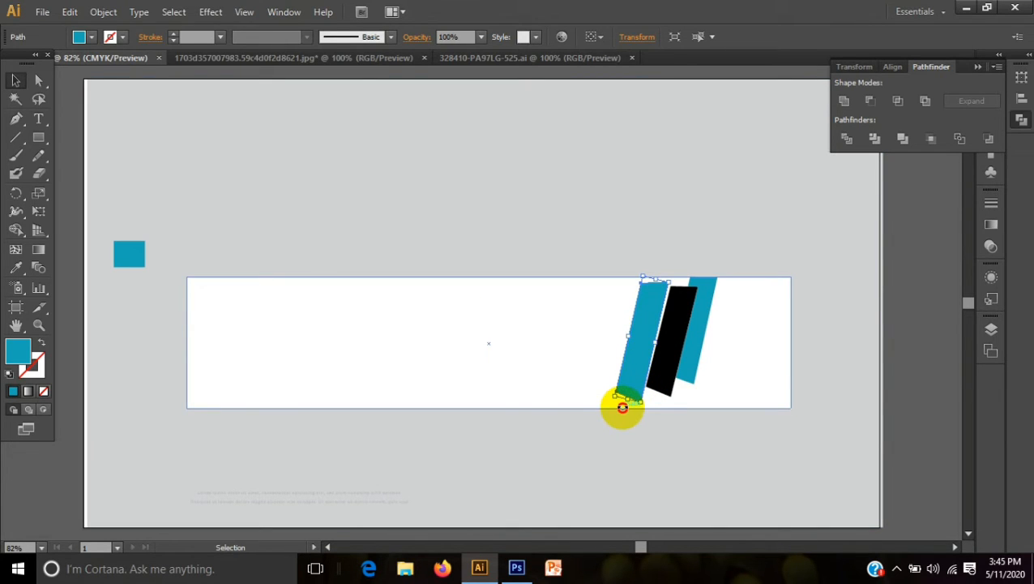
{"action": "left_click", "coordinate": [625, 442]}
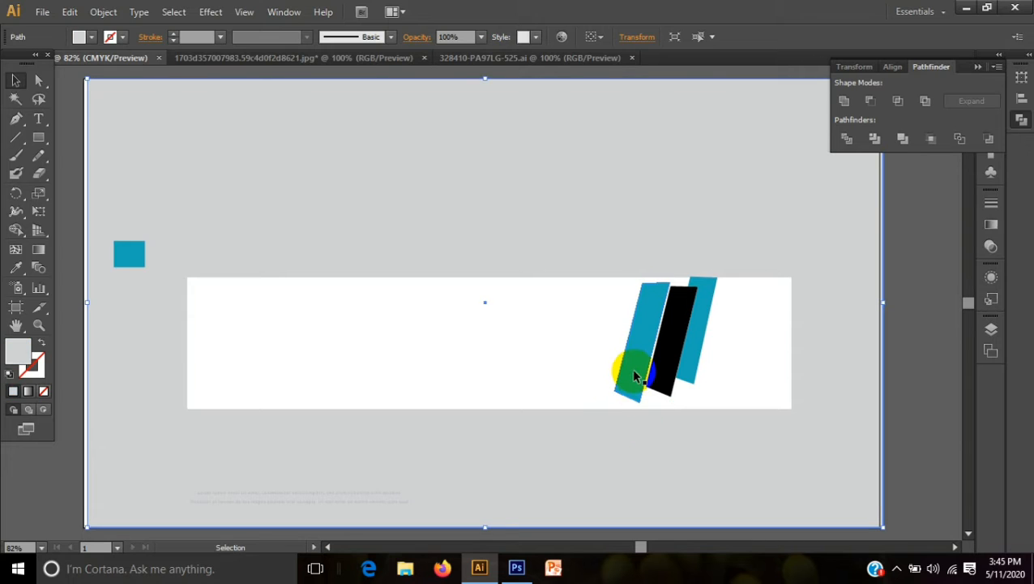
Tuck the left teal bar partly behind the black bar and nudge it down until its top meets the banner's upper edge.
{"action": "left_click_drag", "start_coordinate": [635, 371], "coordinate": [649, 360]}
{"action": "left_click", "coordinate": [651, 439]}
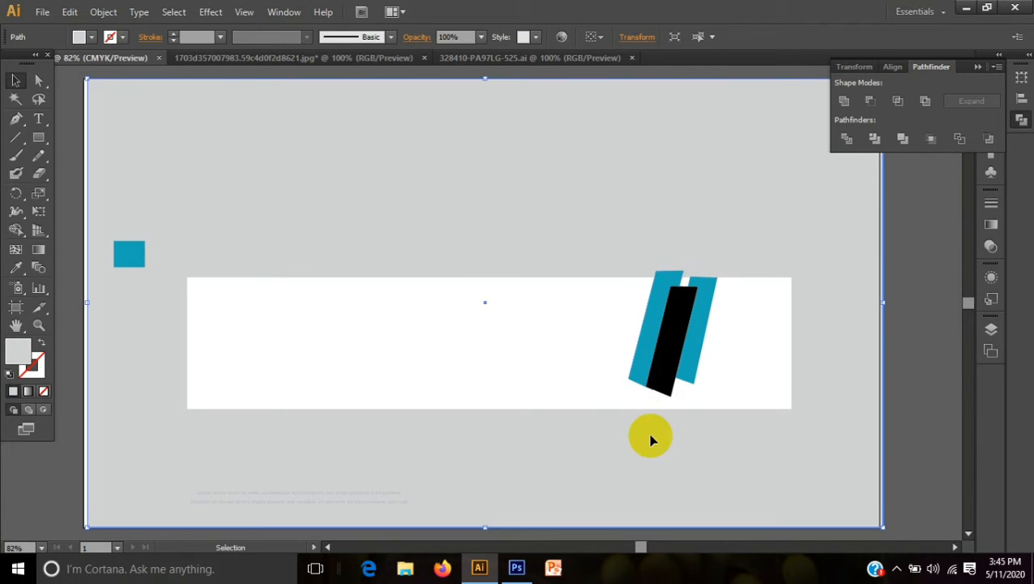
{"action": "left_click", "coordinate": [645, 343]}
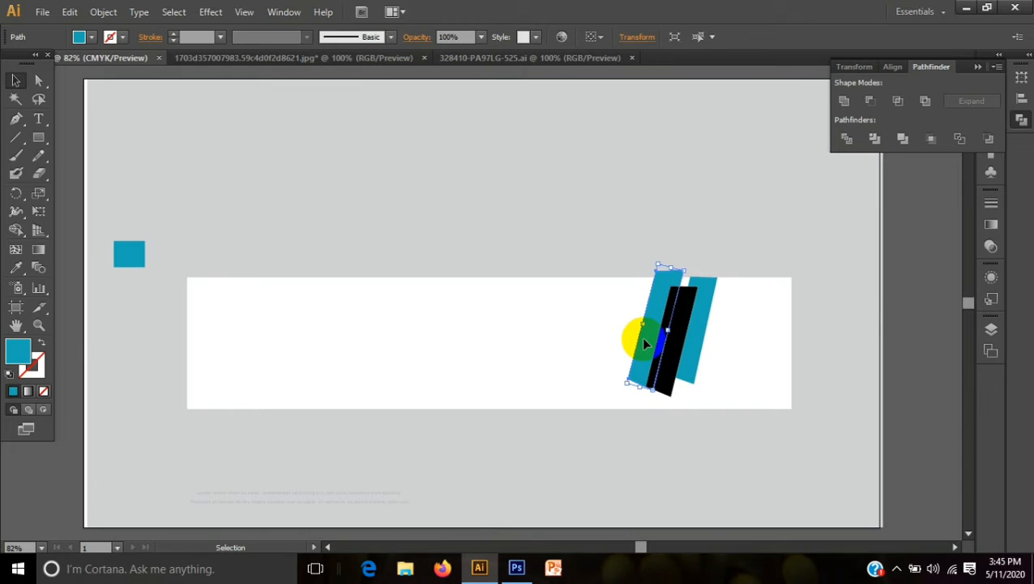
{"action": "key", "text": "Down"}
{"action": "key", "text": "Down"}
{"action": "key", "text": "Down"}
{"action": "key", "text": "Down"}
{"action": "key", "text": "Down"}
{"action": "key", "text": "Down"}
{"action": "key", "text": "Down"}
{"action": "key", "text": "Down"}
{"action": "key", "text": "Down"}
{"action": "key", "text": "Down"}
{"action": "left_click", "coordinate": [609, 453], "text": "shift"}
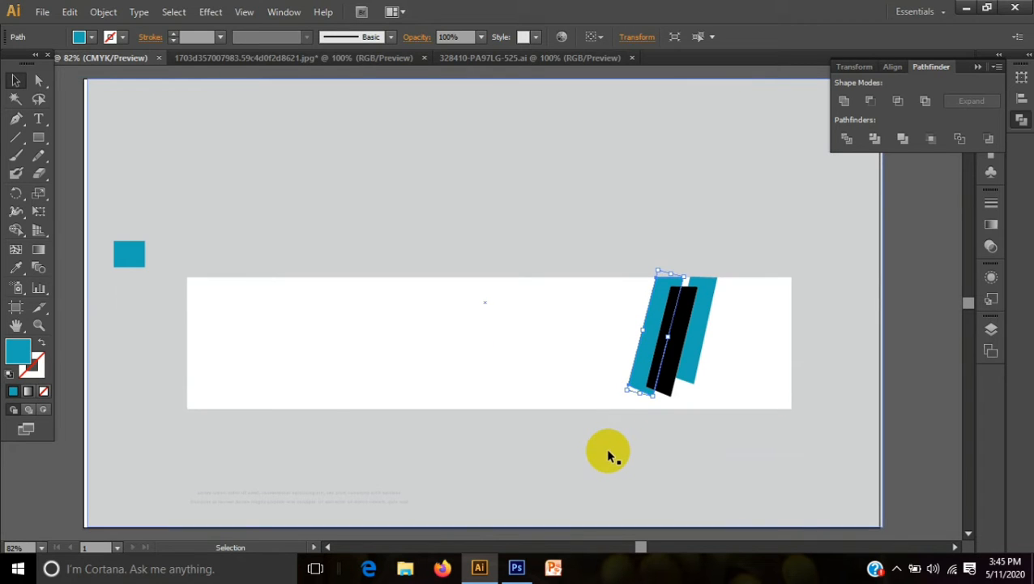
{"action": "left_click", "coordinate": [610, 454]}
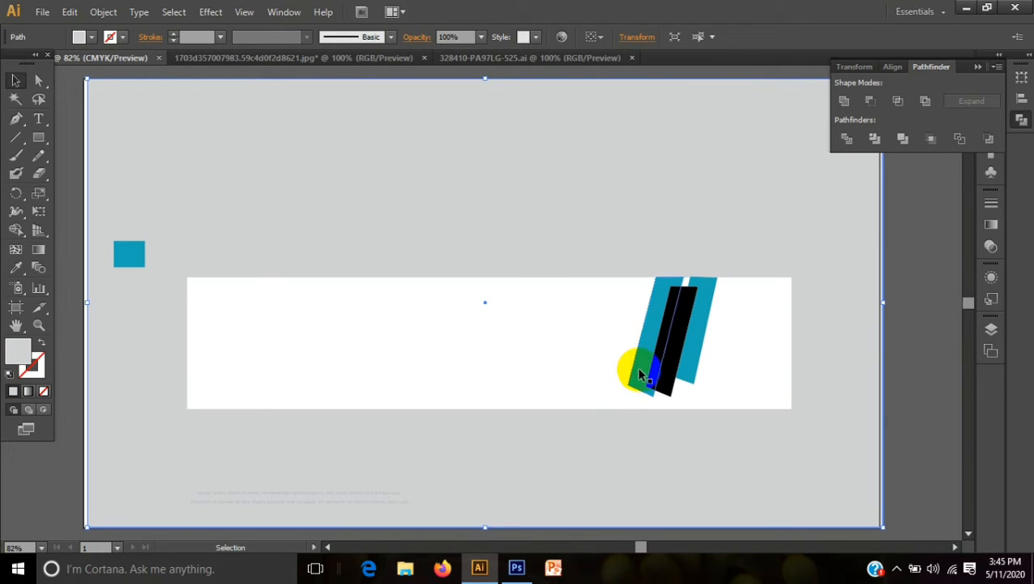
Lengthen the left teal bar slightly at its lower end.
{"action": "left_click", "coordinate": [638, 369]}
{"action": "left_click_drag", "start_coordinate": [641, 393], "coordinate": [639, 399]}
{"action": "left_click", "coordinate": [642, 459]}
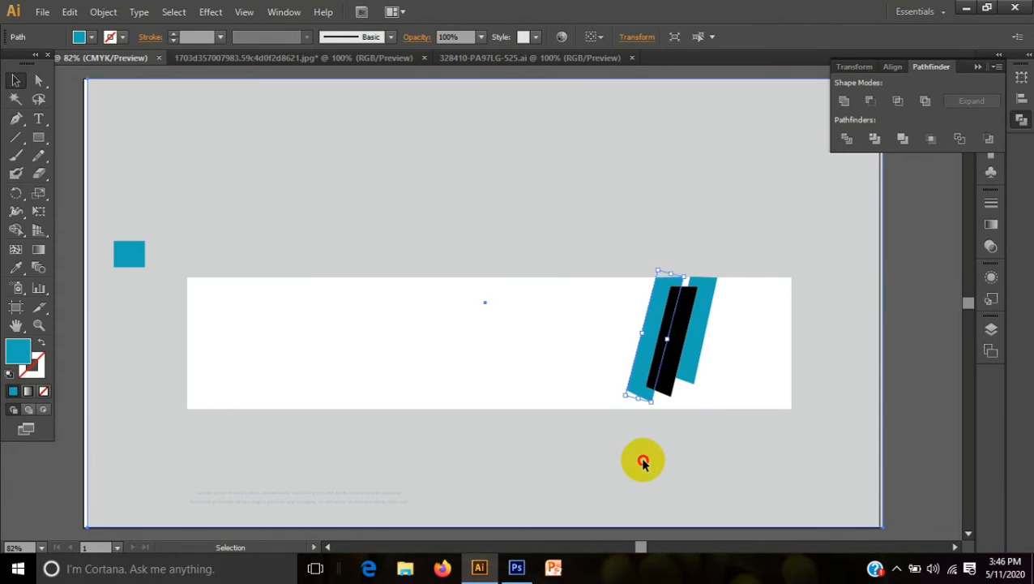
Draw a rectangle about 750 by 40 pt along the banner's bottom edge, from its left edge to the left teal bar's foot.
{"action": "left_click", "coordinate": [37, 137]}
{"action": "left_click", "coordinate": [122, 138]}
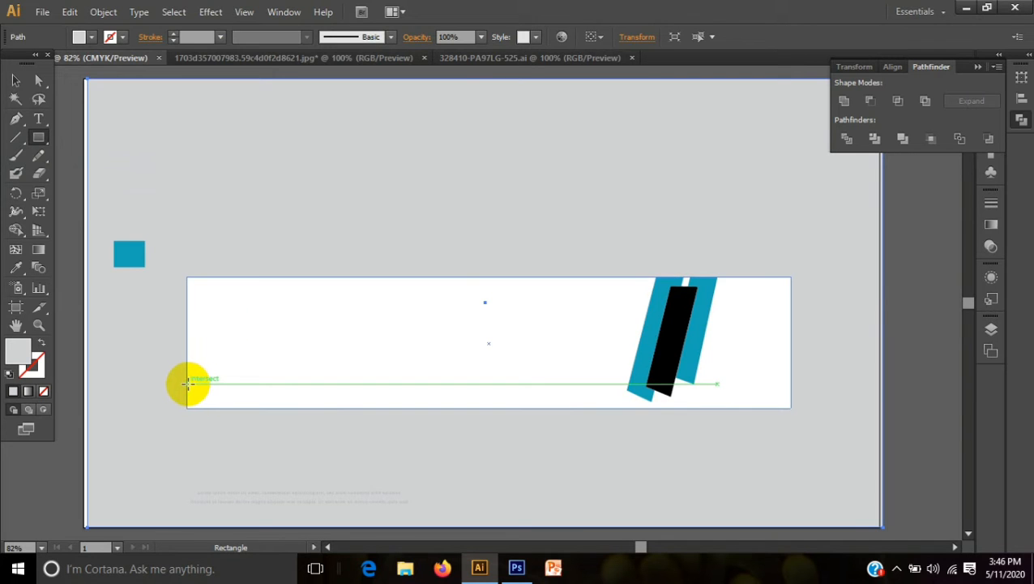
{"action": "left_click_drag", "start_coordinate": [185, 384], "coordinate": [653, 410]}
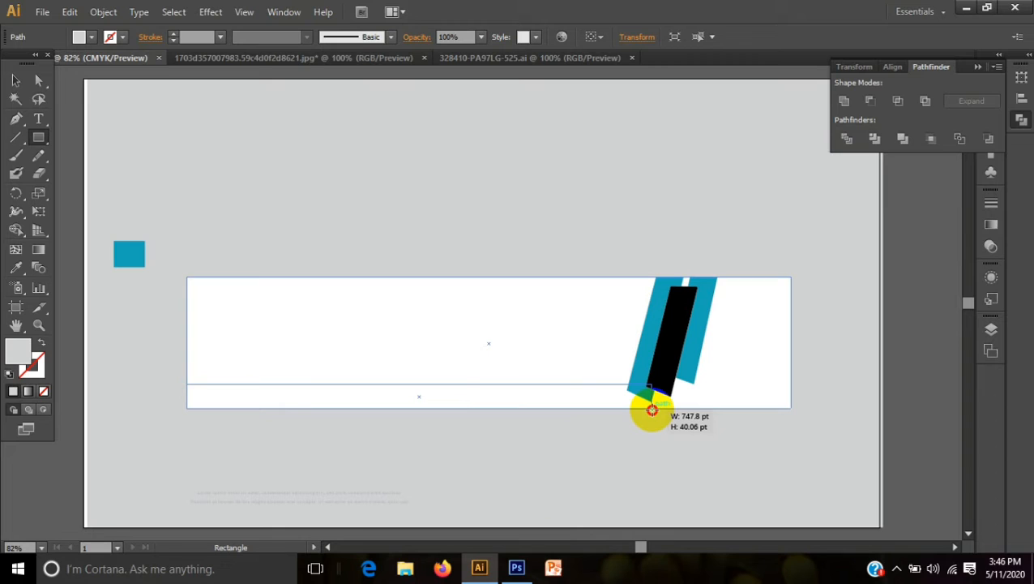
{"action": "left_click_drag", "start_coordinate": [653, 410], "coordinate": [652, 408]}
{"action": "left_click_drag", "start_coordinate": [652, 409], "coordinate": [655, 407]}
Fill the bottom strip with the teal of the small sample square using the Eyedropper.
{"action": "left_click", "coordinate": [15, 81]}
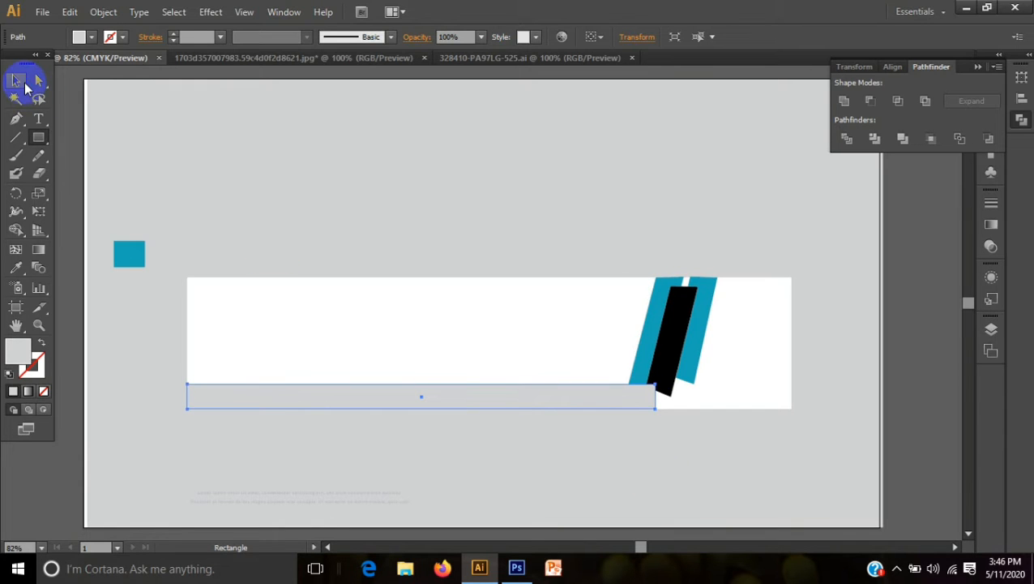
{"action": "left_click", "coordinate": [325, 442]}
{"action": "left_click", "coordinate": [319, 397]}
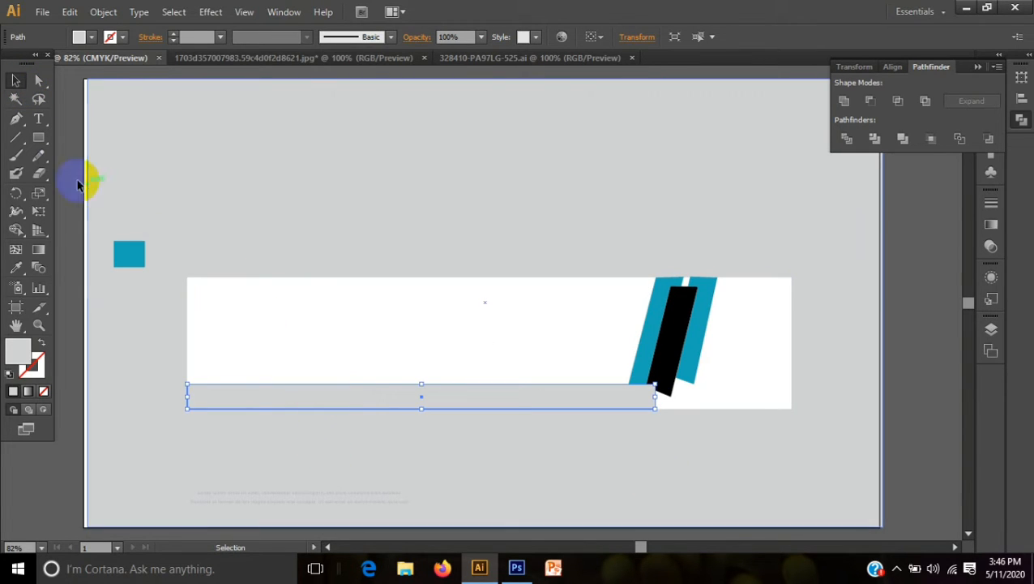
{"action": "left_click", "coordinate": [20, 266]}
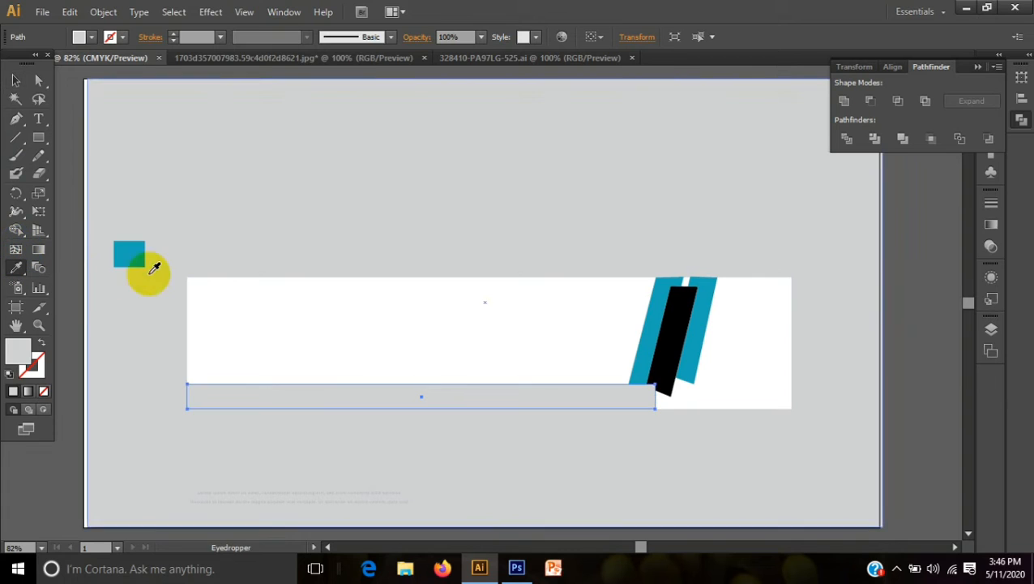
{"action": "left_click", "coordinate": [133, 252]}
{"action": "left_click", "coordinate": [16, 82]}
{"action": "left_click", "coordinate": [362, 470]}
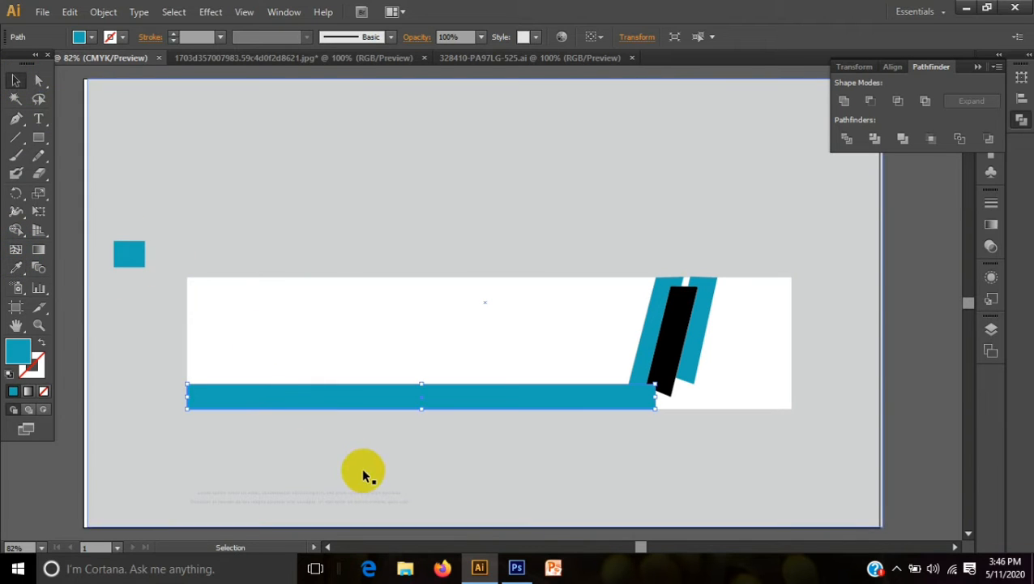
Bring the black bar to the front, above the teal bottom strip.
{"action": "left_click", "coordinate": [656, 370]}
{"action": "right_click", "coordinate": [657, 370]}
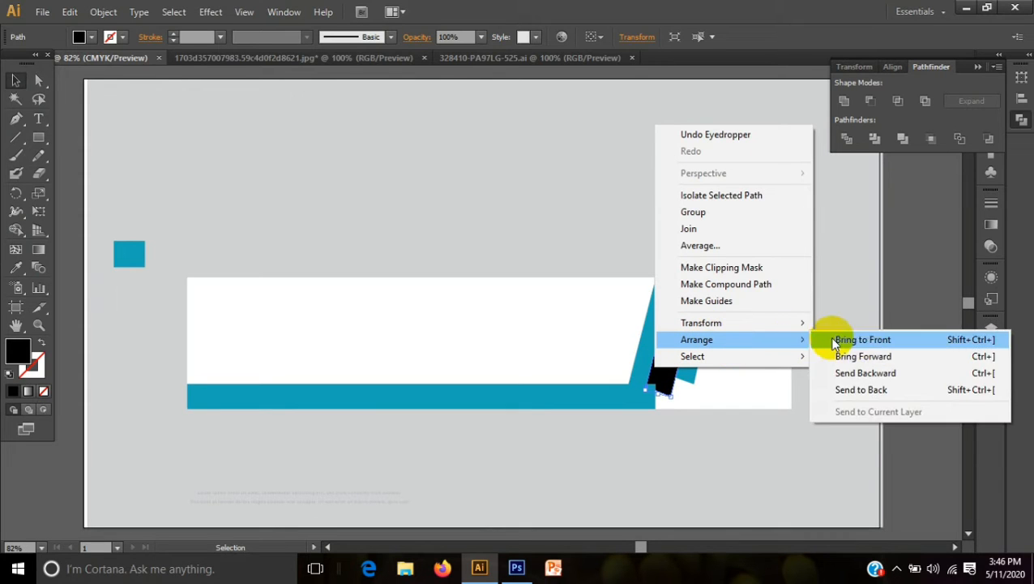
{"action": "left_click", "coordinate": [831, 340]}
{"action": "left_click", "coordinate": [785, 400]}
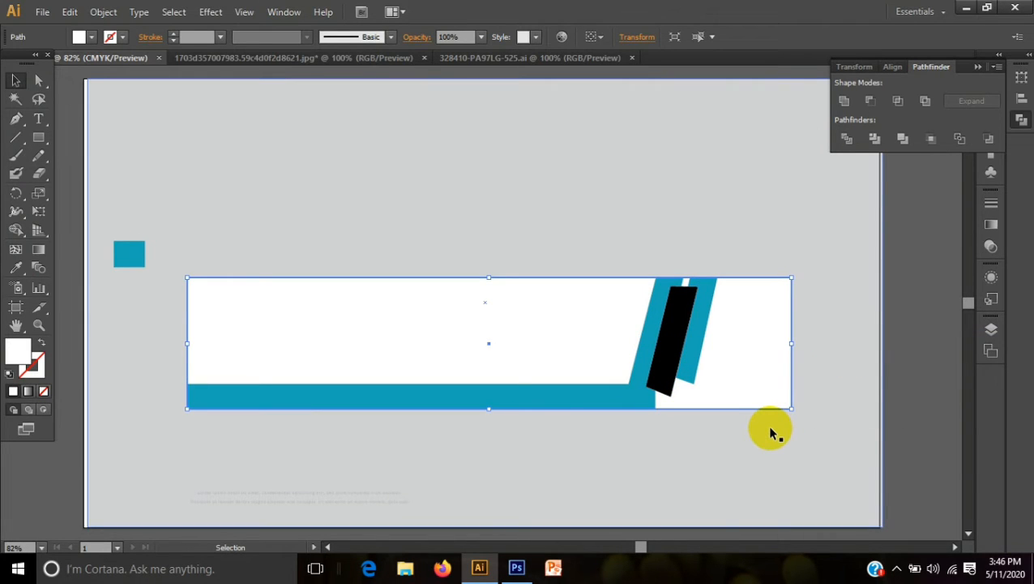
{"action": "left_click", "coordinate": [654, 470]}
{"action": "left_click", "coordinate": [349, 321]}
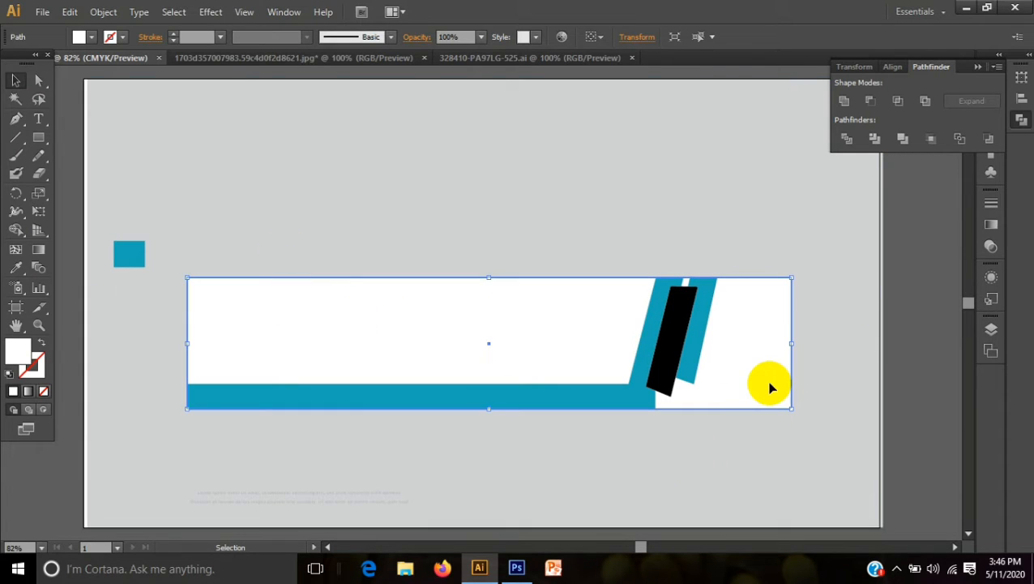
{"action": "left_click", "coordinate": [689, 502]}
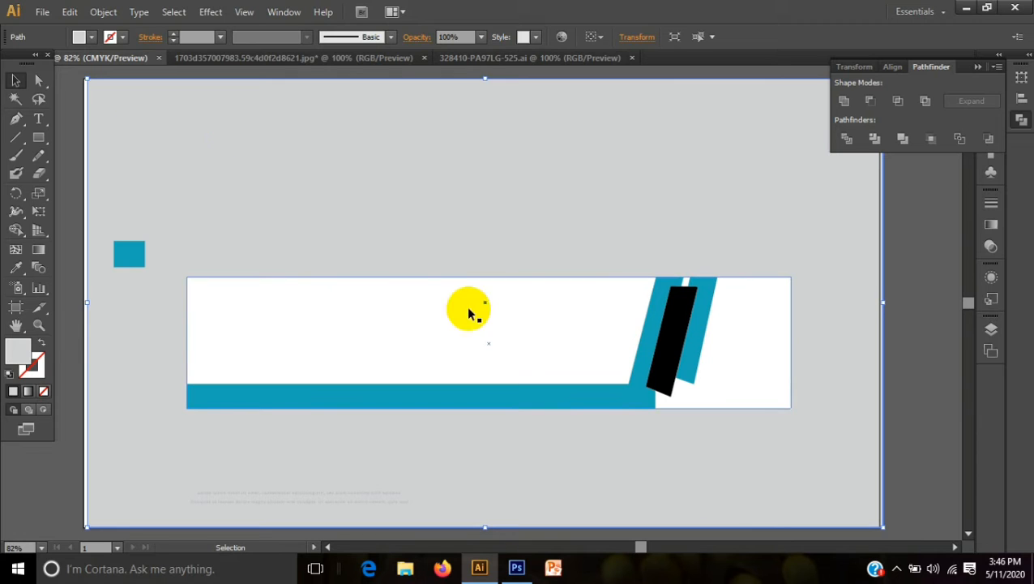
Narrow the black bar from its right side to expose more of the right teal bar.
{"action": "left_click", "coordinate": [657, 377]}
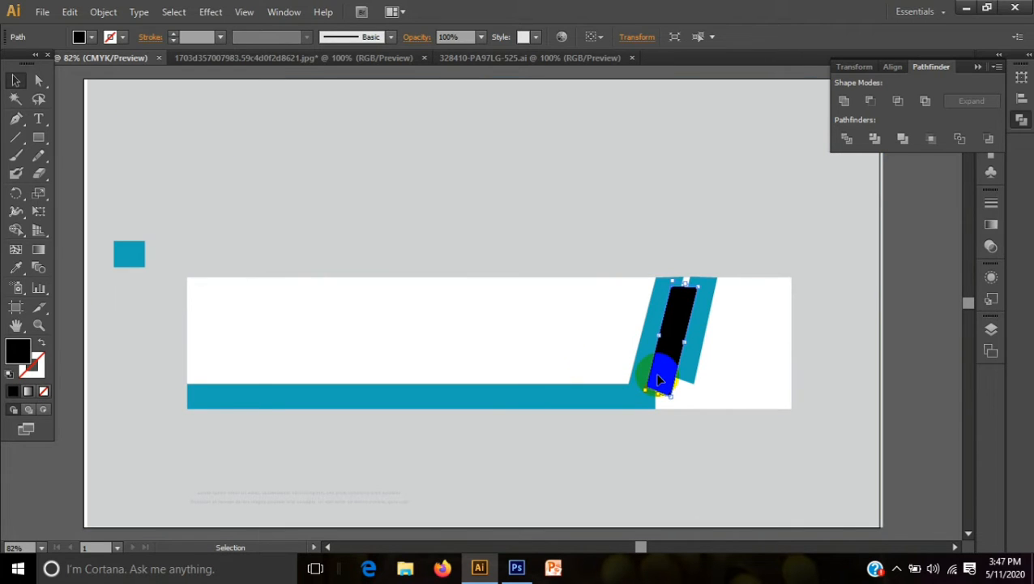
{"action": "left_click_drag", "start_coordinate": [687, 344], "coordinate": [693, 393]}
{"action": "left_click", "coordinate": [698, 441]}
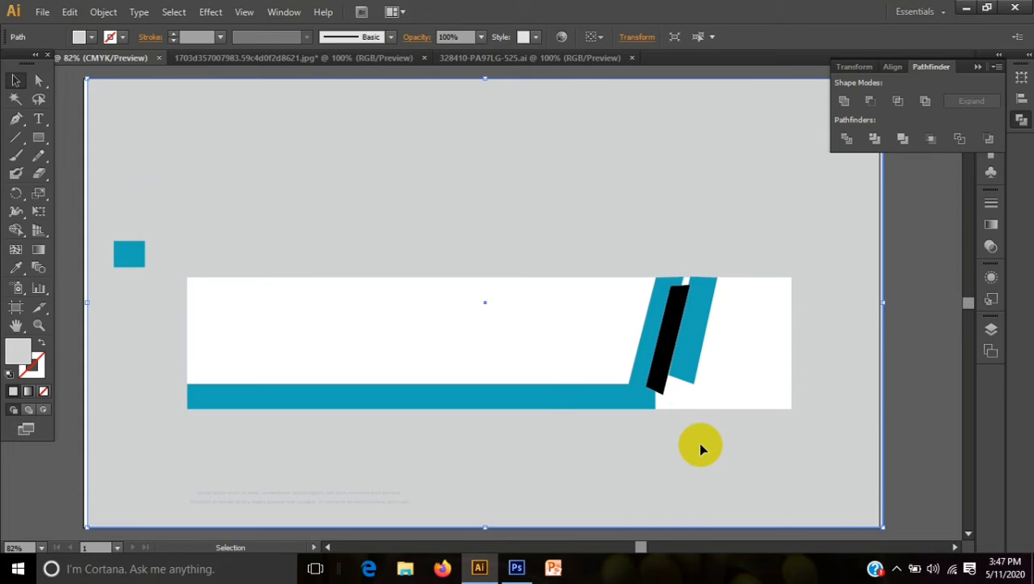
Narrow the right teal bar slightly from its right side.
{"action": "left_click", "coordinate": [694, 363]}
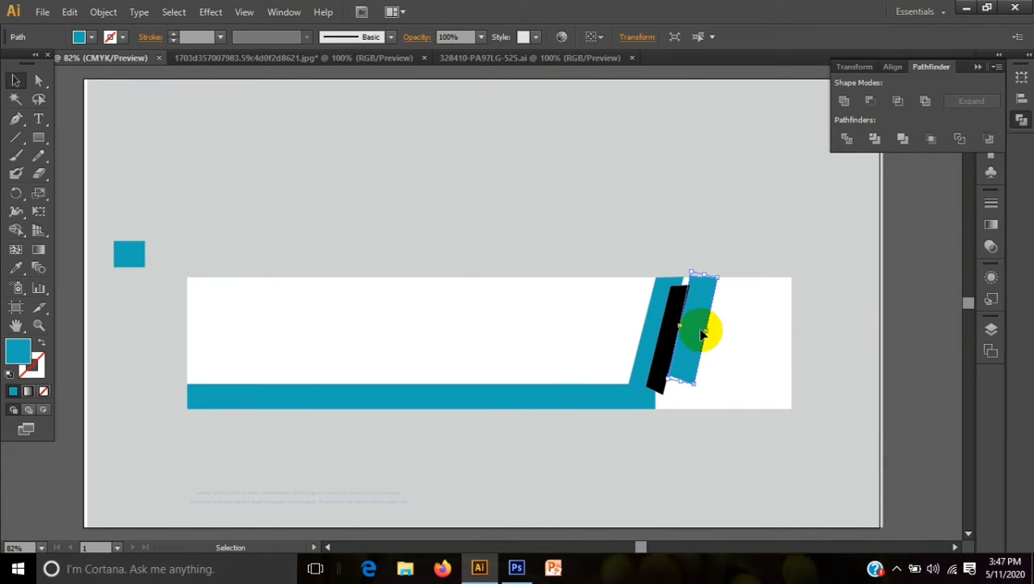
{"action": "left_click_drag", "start_coordinate": [700, 329], "coordinate": [696, 330]}
{"action": "left_click", "coordinate": [721, 420]}
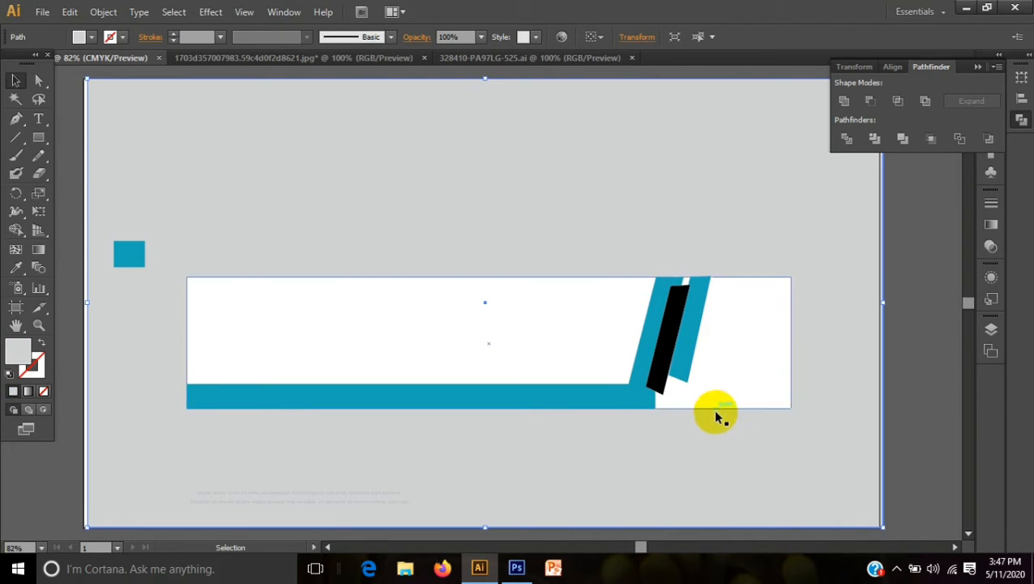
Try to rotate the right teal bar slightly clockwise, and undo the rotation.
{"action": "left_click", "coordinate": [678, 365]}
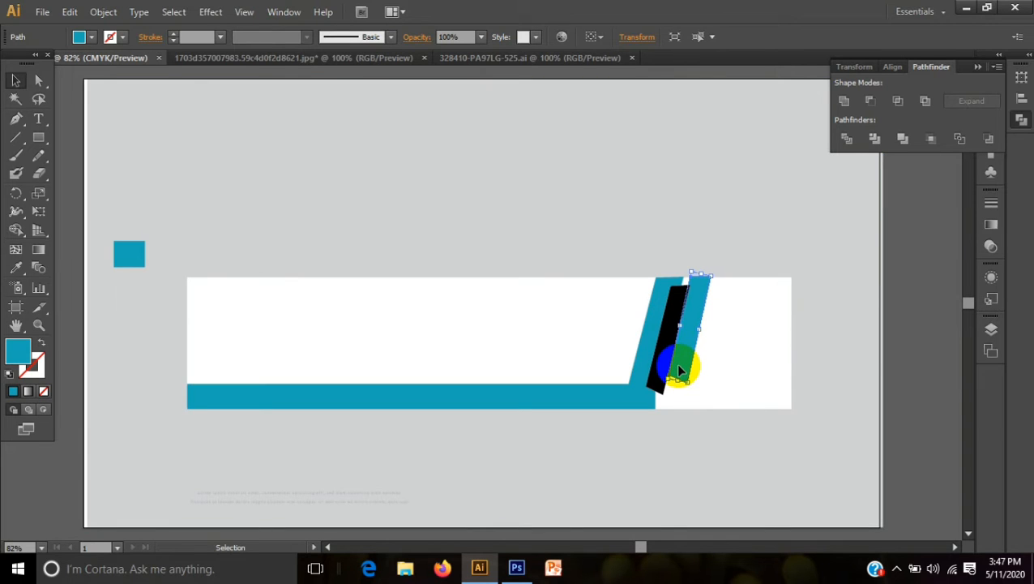
{"action": "left_click", "coordinate": [702, 403], "text": "shift"}
{"action": "left_click_drag", "start_coordinate": [687, 397], "coordinate": [689, 391]}
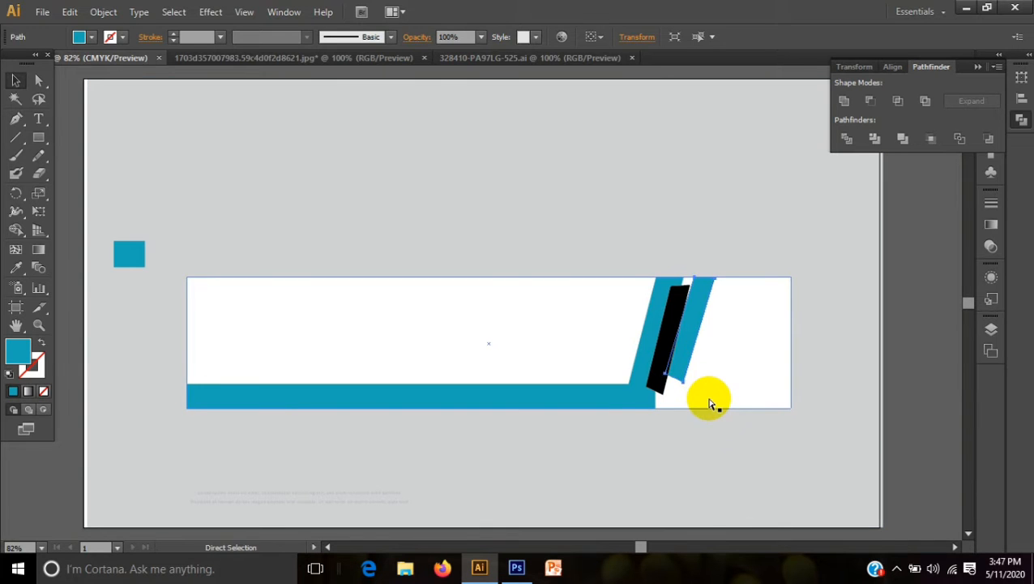
{"action": "key", "text": "ctrl+z"}
{"action": "left_click", "coordinate": [721, 432]}
Rotate the right teal bar in small amounts until its top end lies flat along the banner's upper edge.
{"action": "left_click", "coordinate": [687, 376]}
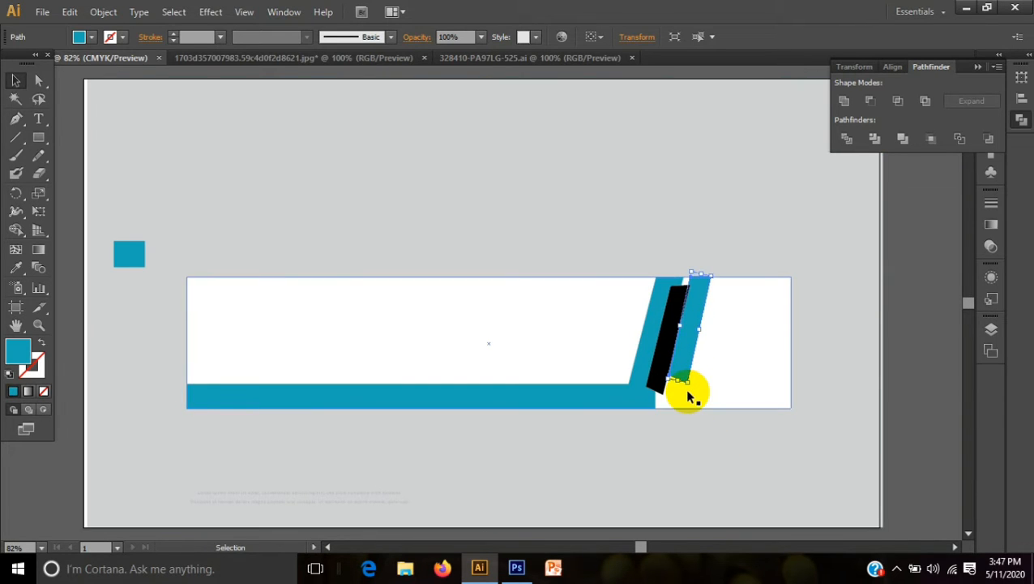
{"action": "left_click_drag", "start_coordinate": [689, 388], "coordinate": [687, 392]}
{"action": "left_click", "coordinate": [700, 446]}
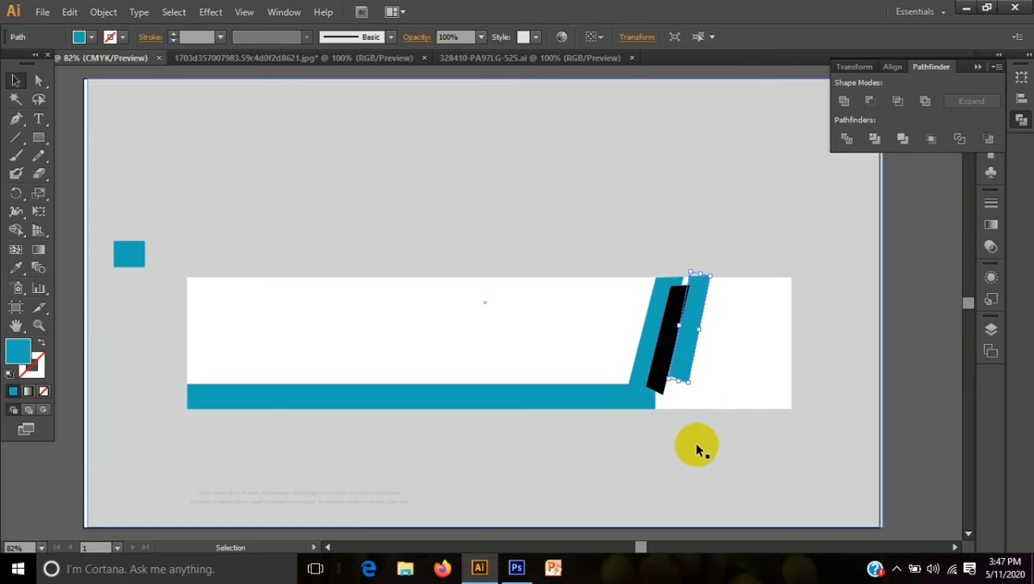
{"action": "left_click", "coordinate": [692, 374]}
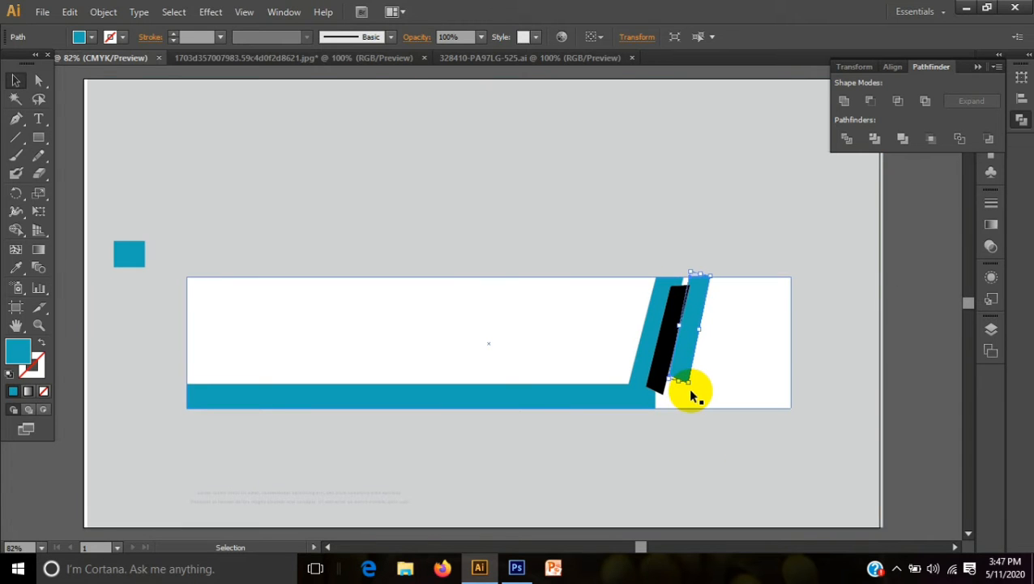
{"action": "left_click_drag", "start_coordinate": [688, 386], "coordinate": [685, 389]}
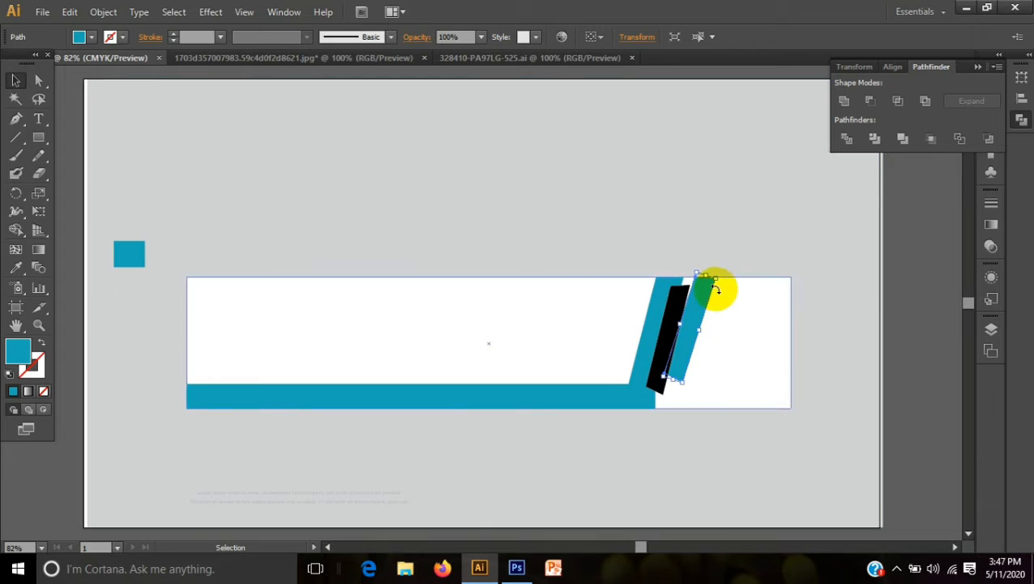
{"action": "left_click_drag", "start_coordinate": [721, 273], "coordinate": [717, 270]}
{"action": "left_click", "coordinate": [744, 467]}
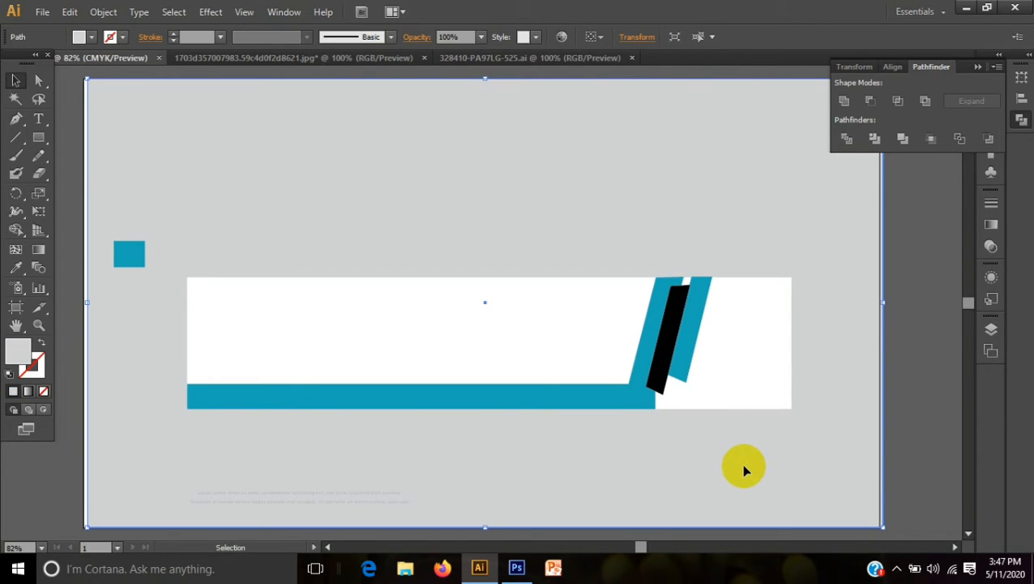
Narrow the left teal bar slightly from its left side.
{"action": "left_click", "coordinate": [646, 340]}
{"action": "mouse_move", "coordinate": [637, 338]}
{"action": "left_mouse_down"}
{"action": "mouse_move", "coordinate": [642, 328]}
{"action": "mouse_move", "coordinate": [652, 336]}
{"action": "mouse_move", "coordinate": [641, 330]}
{"action": "left_mouse_up"}
{"action": "left_click", "coordinate": [692, 442]}
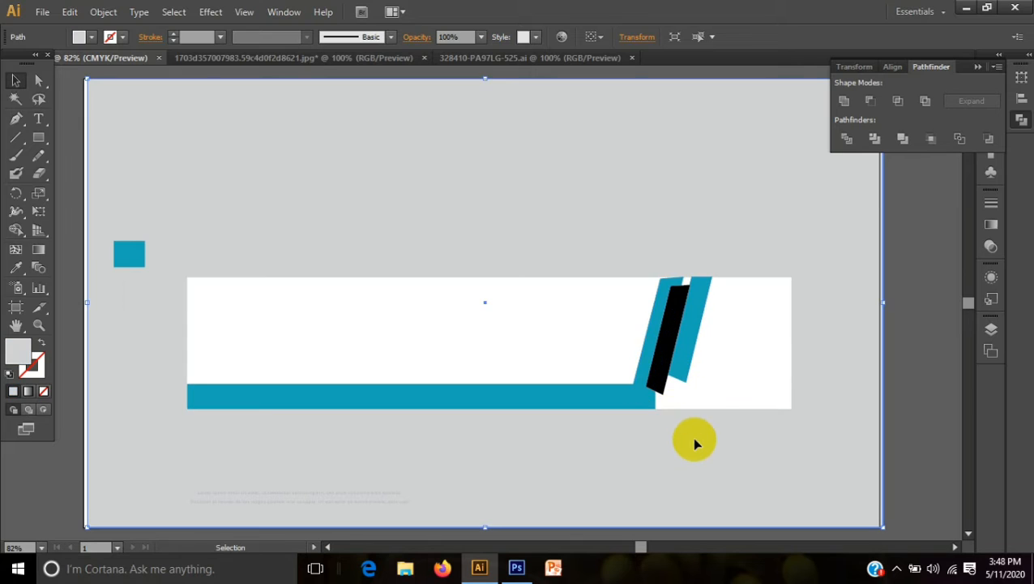
Nudge the left teal bar slightly up and to the left, away from the black bar.
{"action": "left_click", "coordinate": [657, 362]}
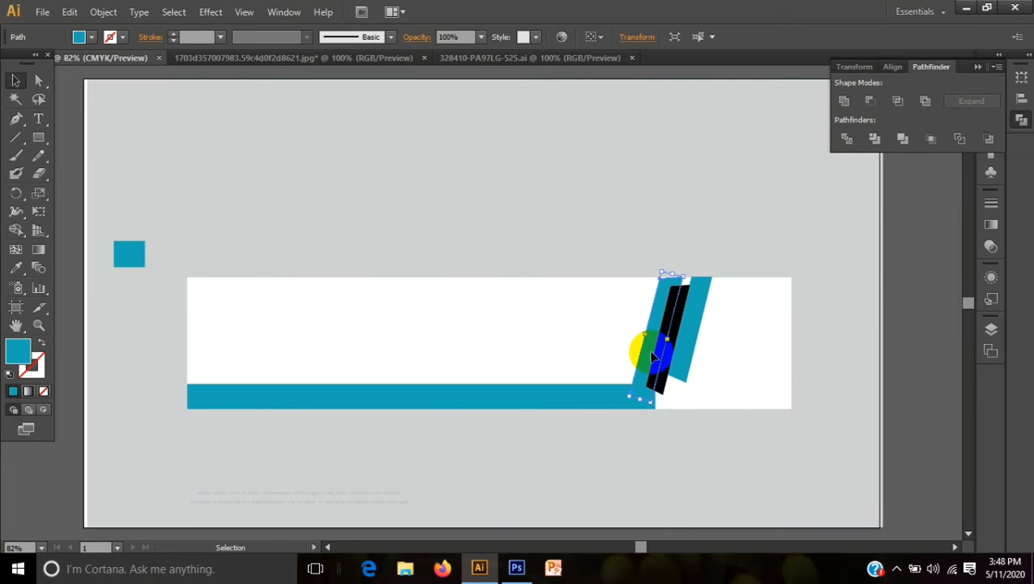
{"action": "key", "text": "Up"}
{"action": "key", "text": "Left"}
{"action": "key", "text": "Left"}
{"action": "key", "text": "Left"}
{"action": "left_click", "coordinate": [667, 452]}
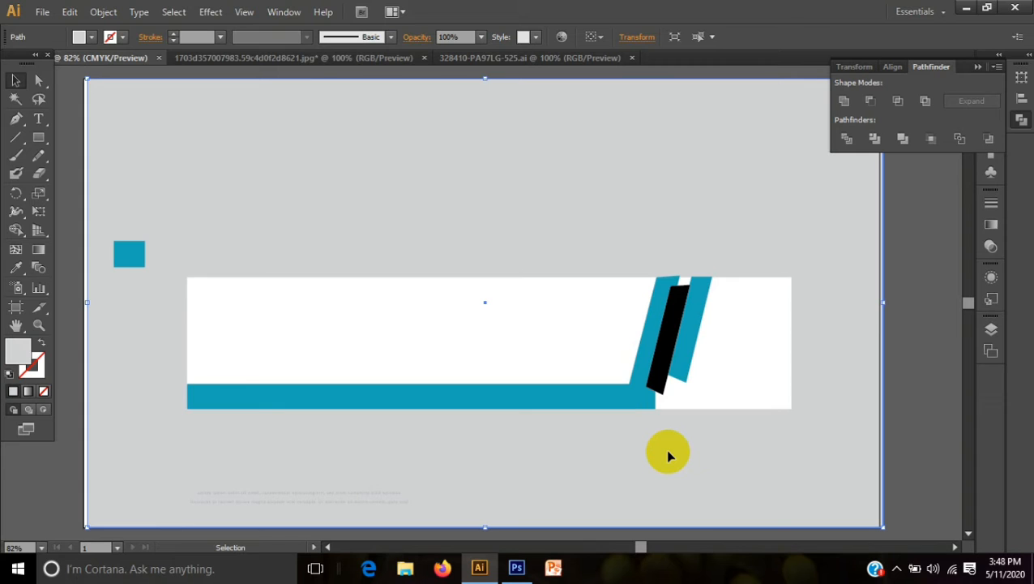
Thin the bottom teal strip from its top edge and shift it up to meet the left teal bar's foot.
{"action": "left_click", "coordinate": [662, 361]}
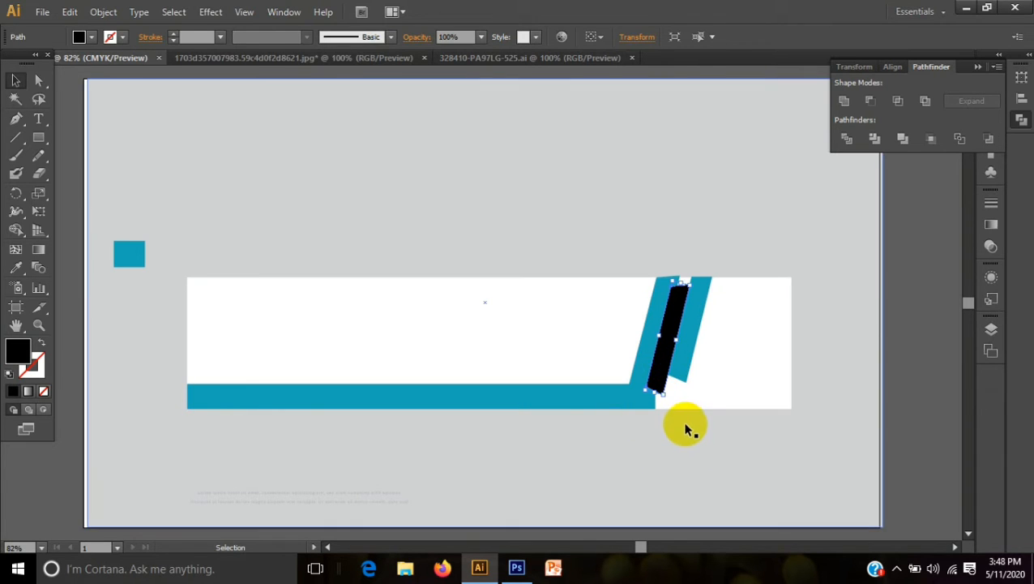
{"action": "left_click", "coordinate": [685, 436]}
{"action": "left_click", "coordinate": [487, 395]}
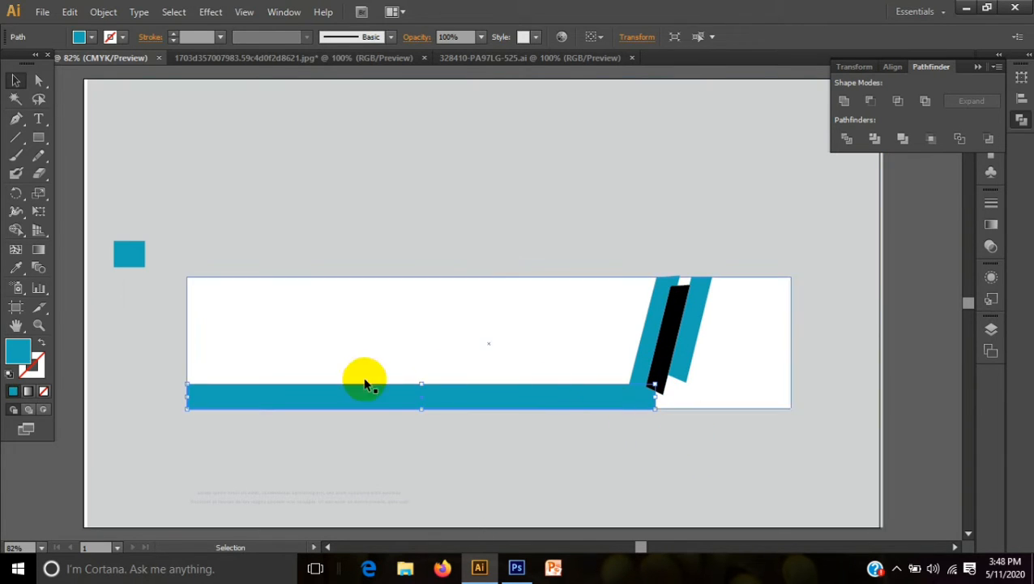
{"action": "left_click_drag", "start_coordinate": [422, 384], "coordinate": [426, 393]}
{"action": "left_click", "coordinate": [456, 470]}
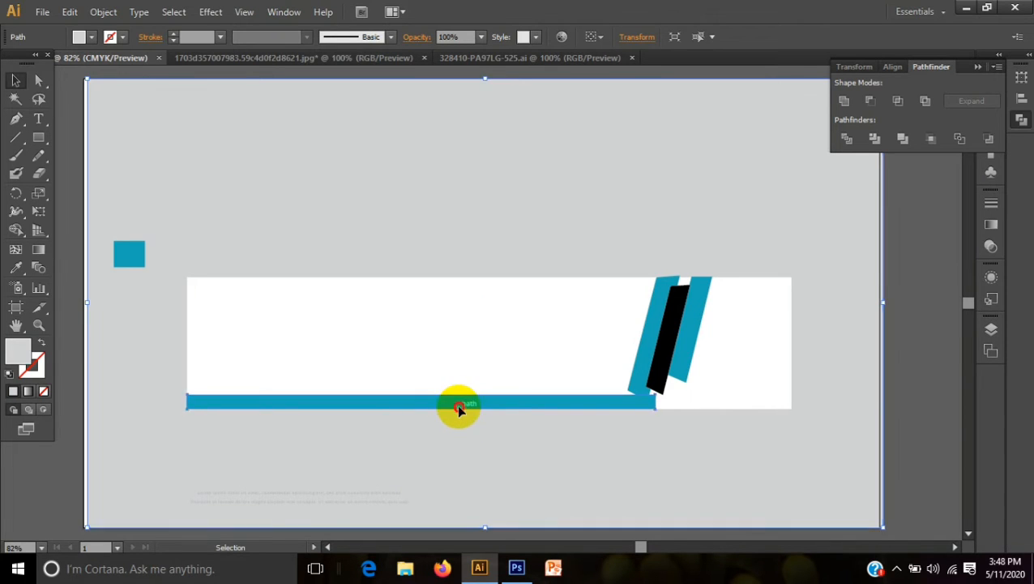
{"action": "left_click", "coordinate": [458, 405]}
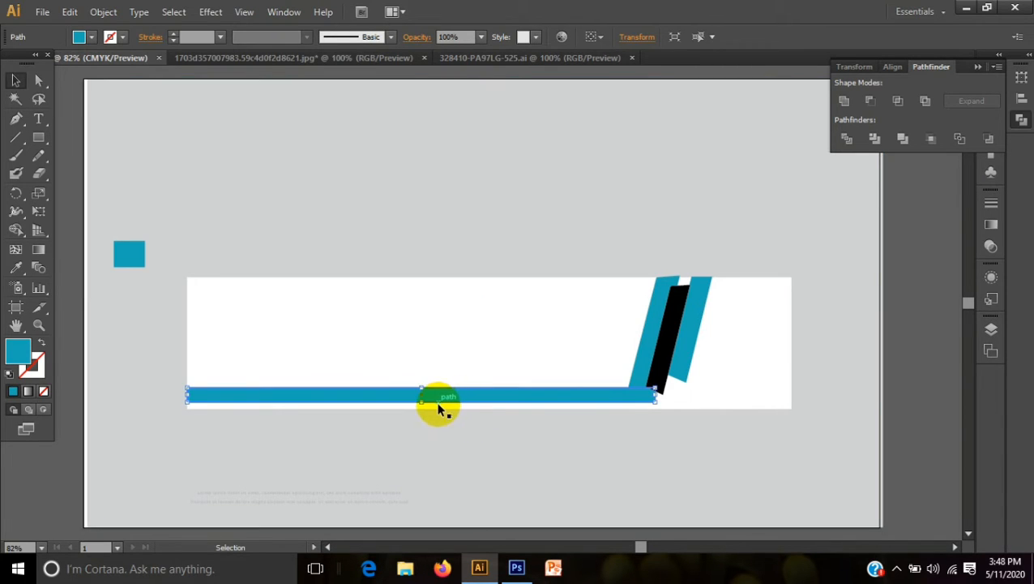
Nudge the white banner rectangle up until its bottom edge lines up with the teal strip's bottom edge.
{"action": "left_click", "coordinate": [468, 347]}
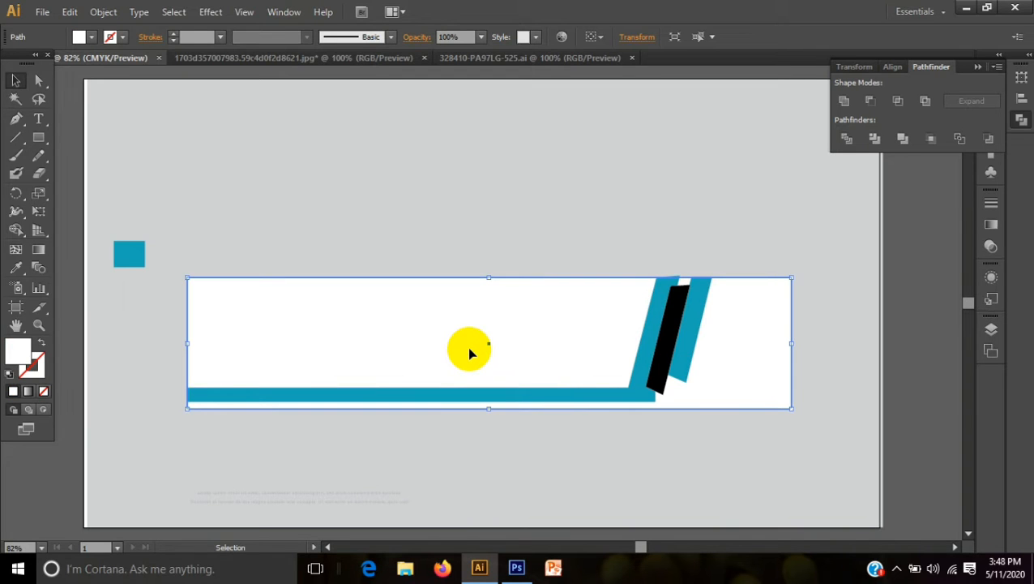
{"action": "key", "text": "Up"}
{"action": "key", "text": "Up"}
{"action": "key", "text": "Up"}
{"action": "key", "text": "Up"}
{"action": "key", "text": "Up"}
{"action": "key", "text": "Up"}
{"action": "key", "text": "Up"}
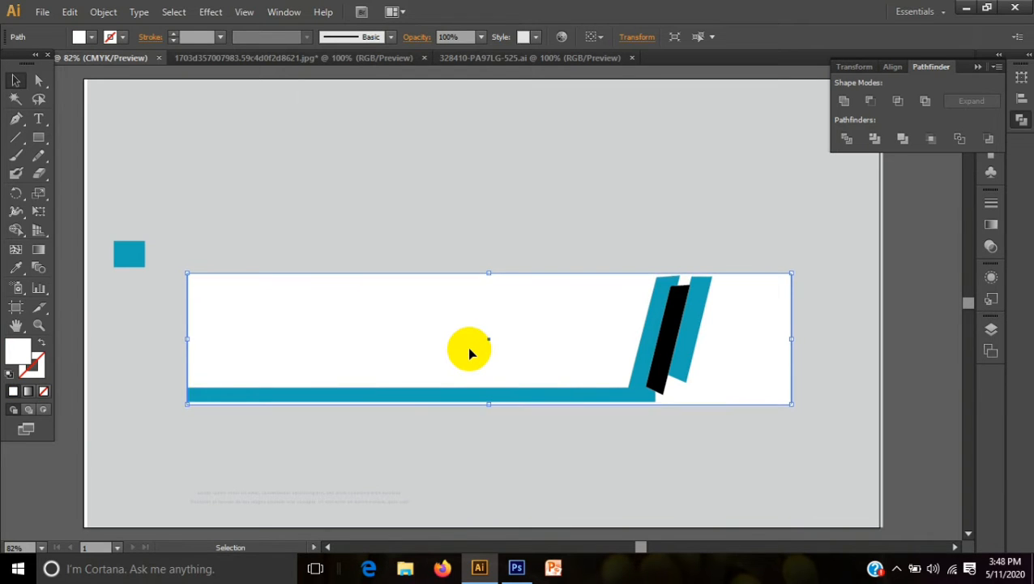
{"action": "key", "text": "Up"}
{"action": "left_click", "coordinate": [497, 462]}
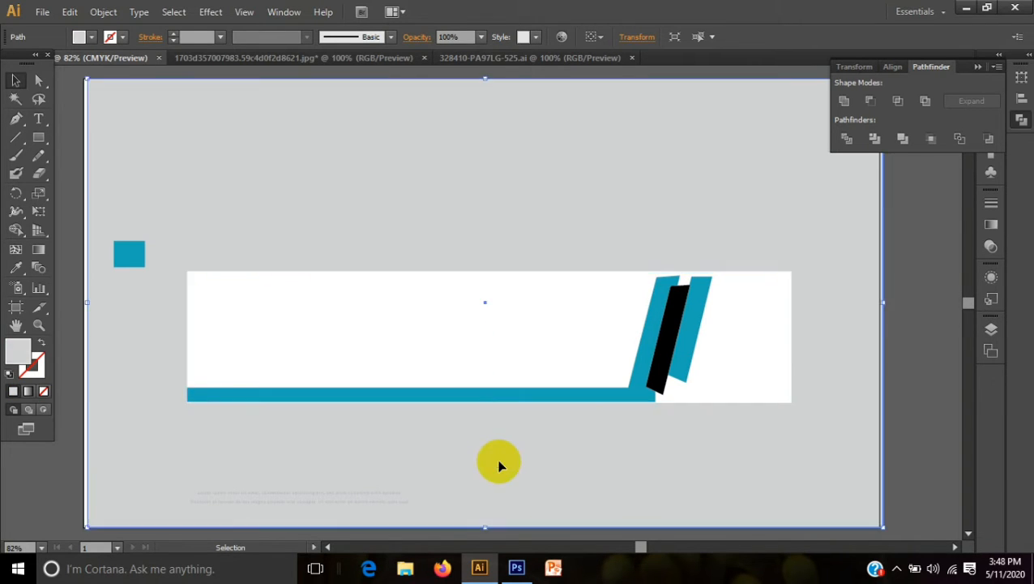
Thicken the bottom teal strip slightly by raising its top edge.
{"action": "left_click", "coordinate": [484, 400]}
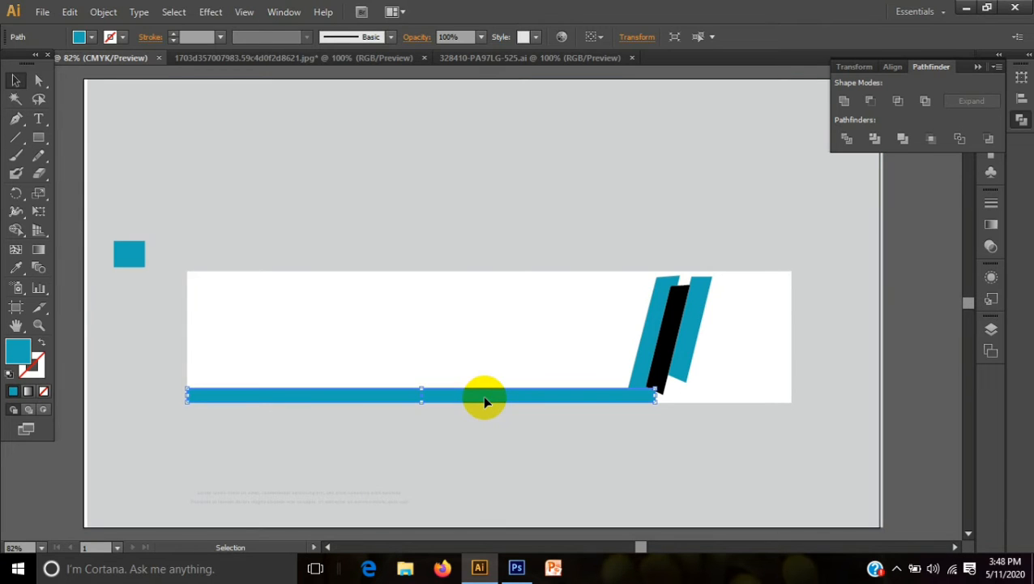
{"action": "left_click_drag", "start_coordinate": [423, 388], "coordinate": [420, 382]}
{"action": "left_click", "coordinate": [433, 439]}
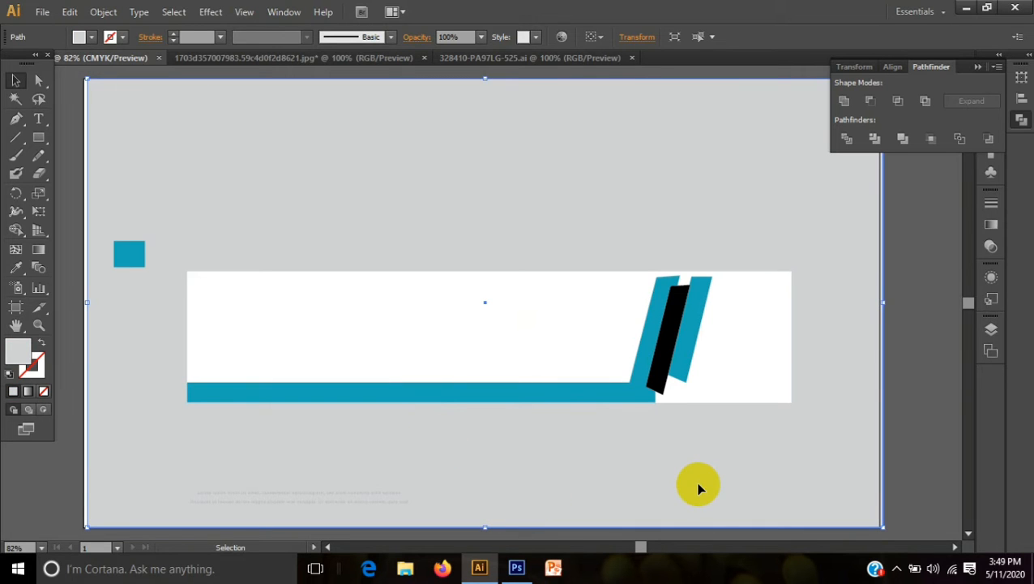
Reflect the black bar across the vertical axis with the preview enabled.
{"action": "left_click", "coordinate": [667, 378]}
{"action": "right_click", "coordinate": [667, 378]}
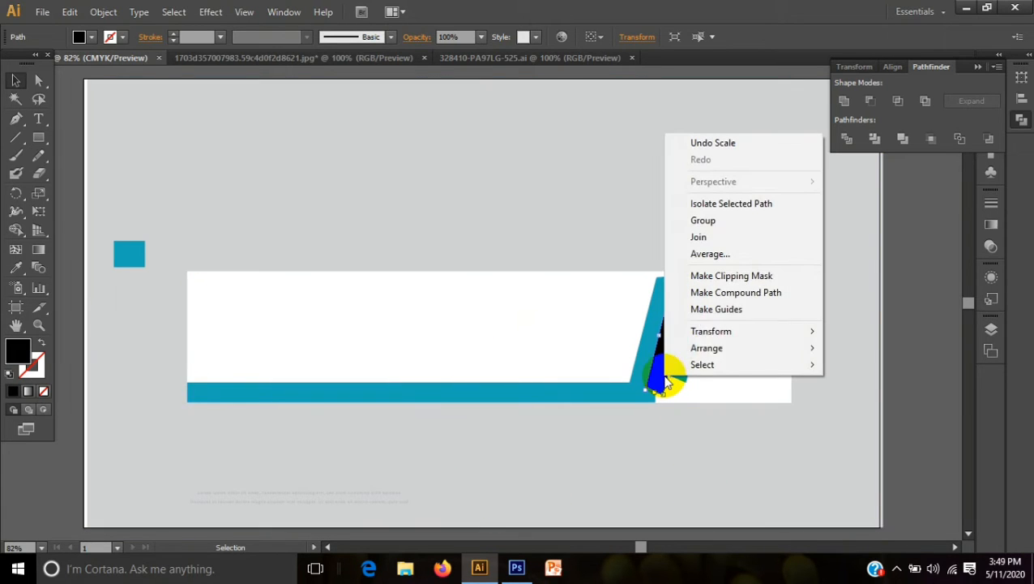
{"action": "mouse_move", "coordinate": [717, 334]}
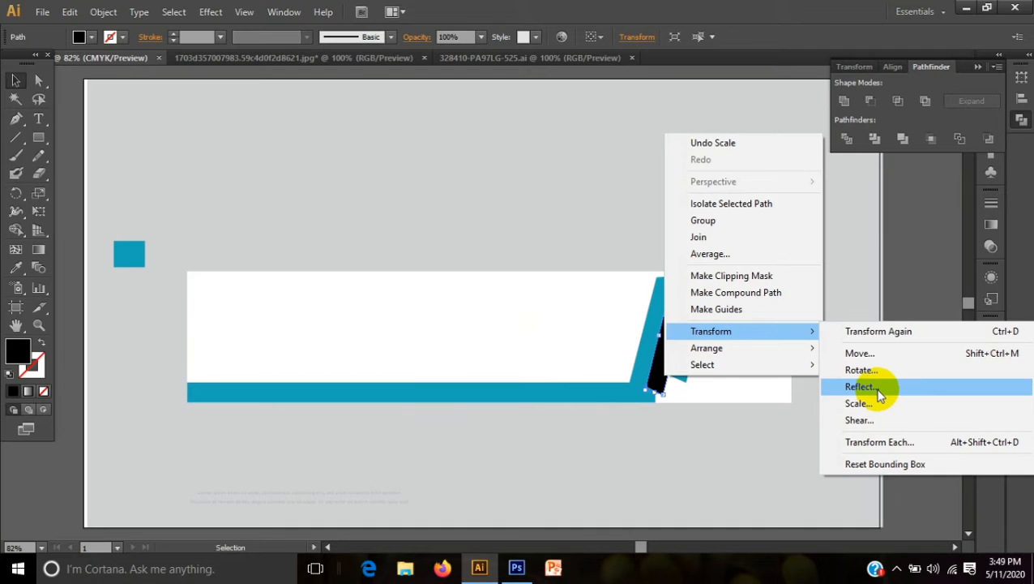
{"action": "left_click", "coordinate": [876, 388]}
{"action": "left_click", "coordinate": [711, 240]}
{"action": "left_click", "coordinate": [712, 385]}
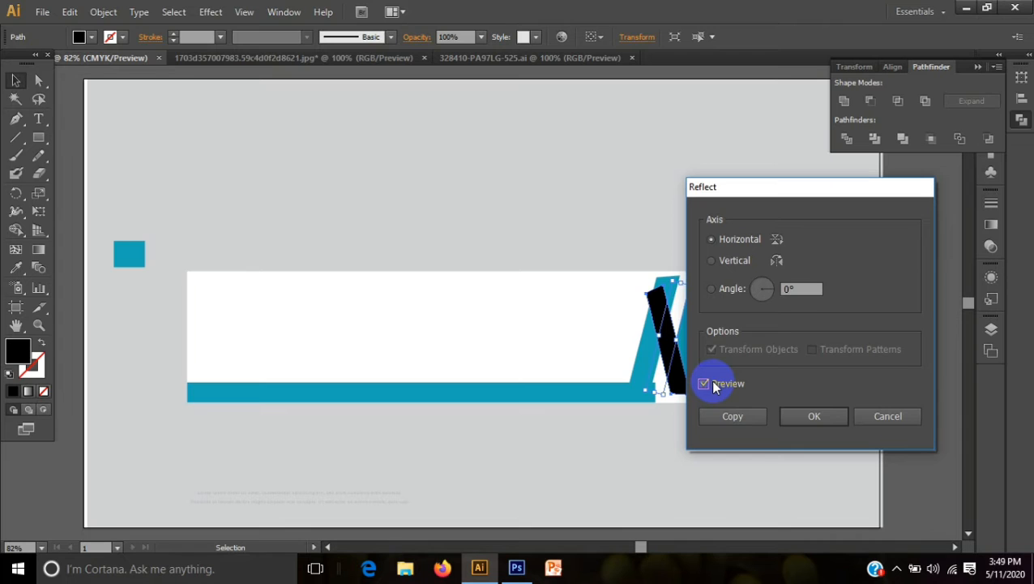
{"action": "left_click", "coordinate": [712, 261]}
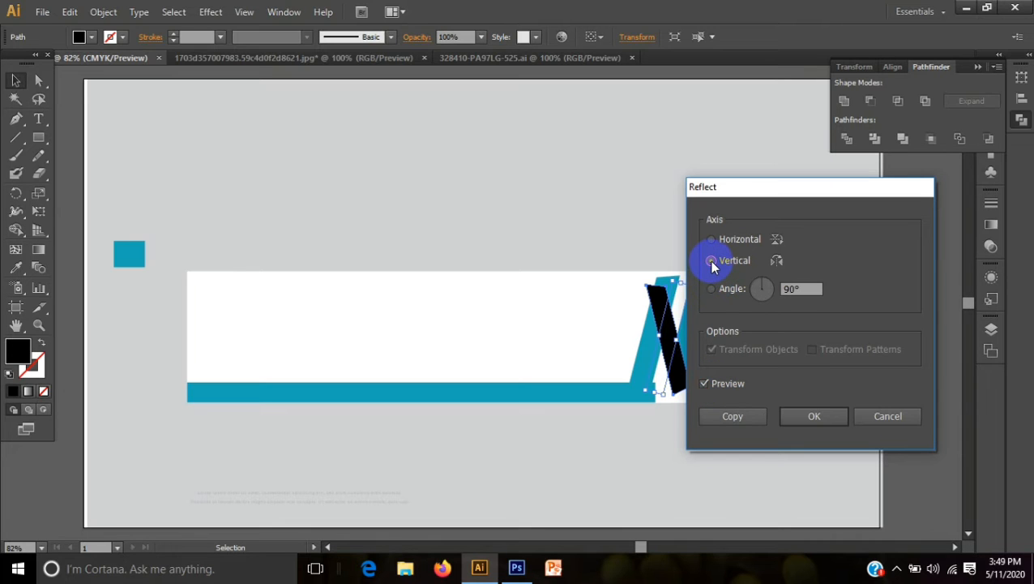
{"action": "left_click", "coordinate": [841, 411]}
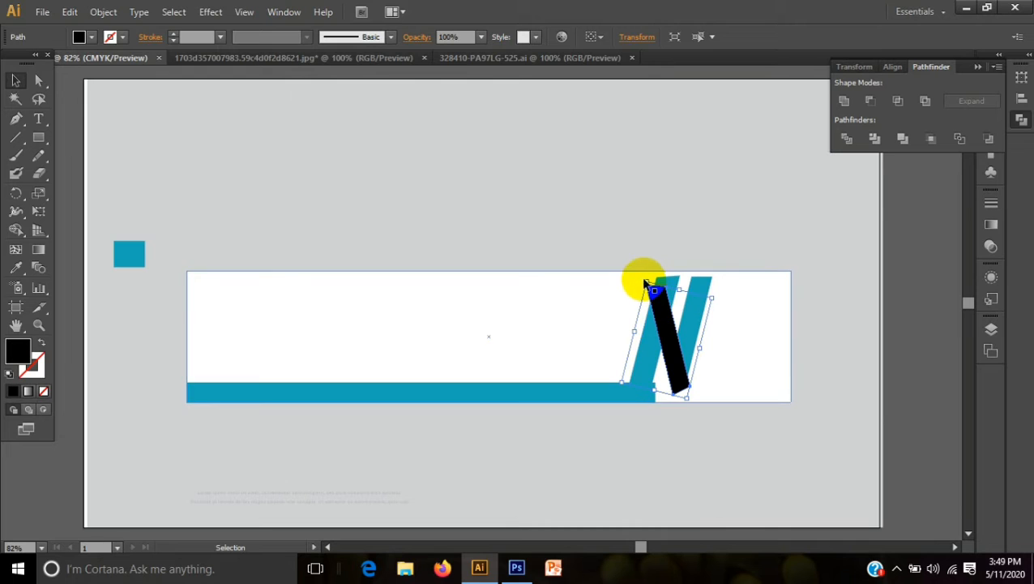
Rotate the reflected black bar to match the teal bars' slant and nudge it sideways between them.
{"action": "left_click_drag", "start_coordinate": [688, 411], "coordinate": [658, 413]}
{"action": "left_click", "coordinate": [695, 396]}
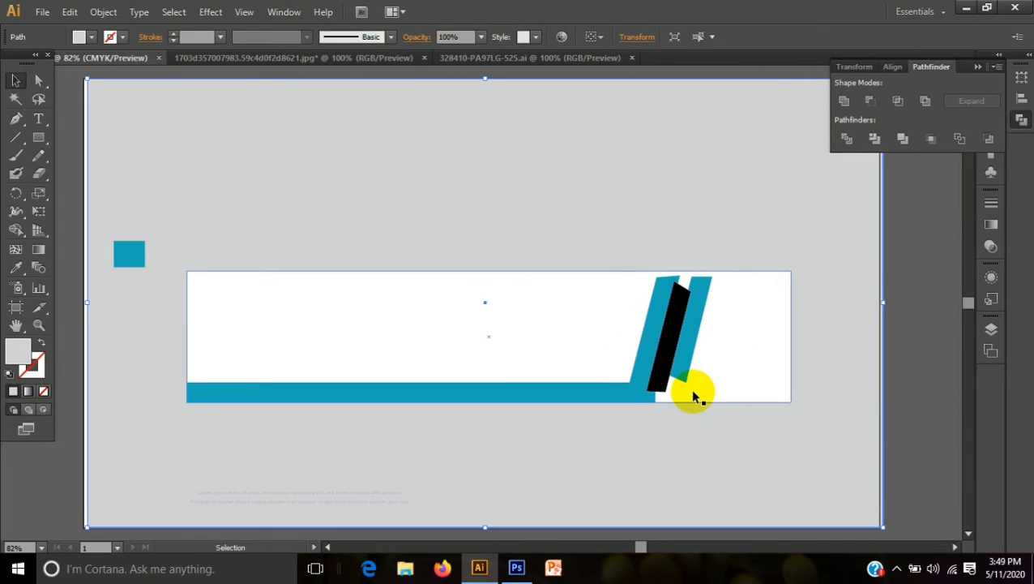
{"action": "left_click", "coordinate": [671, 348]}
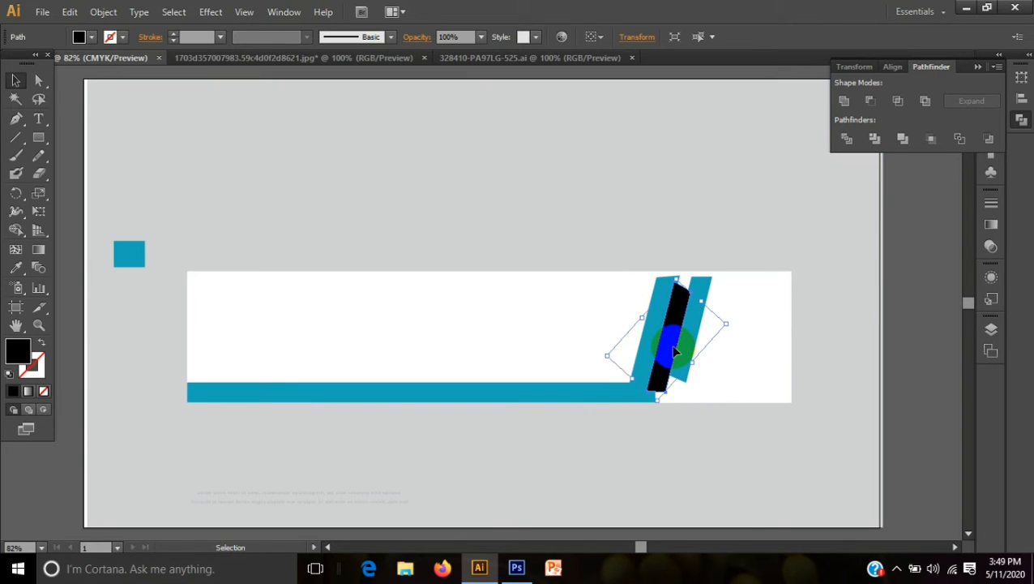
{"action": "key", "text": "Right"}
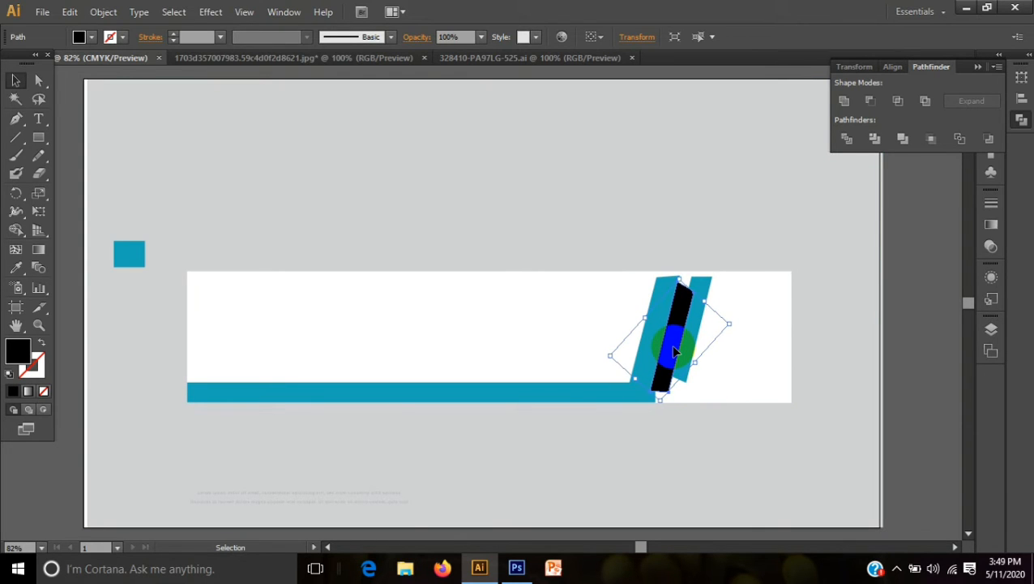
{"action": "key", "text": "Left"}
{"action": "key", "text": "Left"}
{"action": "key", "text": "Left"}
{"action": "key", "text": "Left"}
{"action": "key", "text": "Left"}
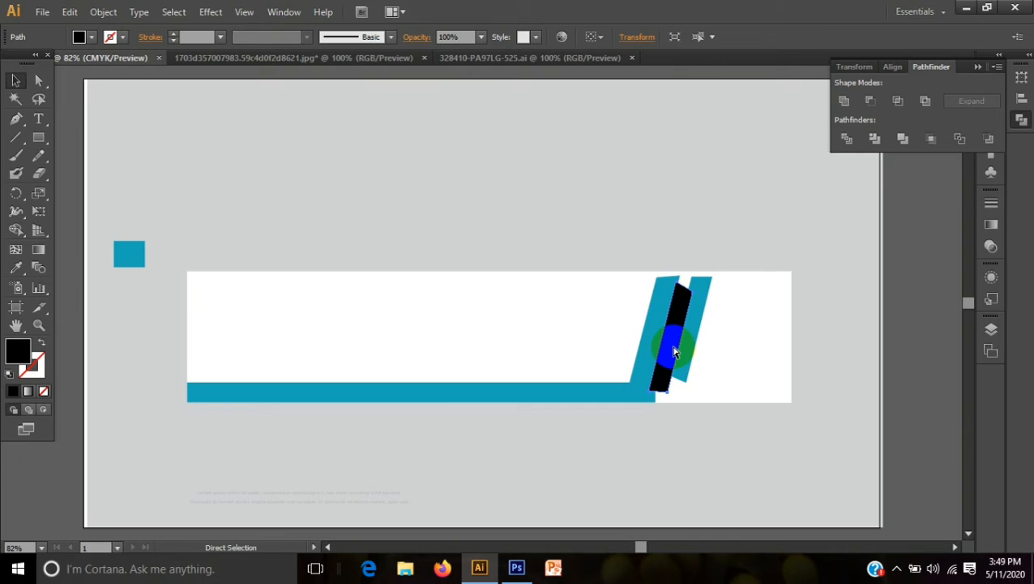
Undo the black bar's nudges, rotation and reflection.
{"action": "key", "text": "ctrl+alt"}
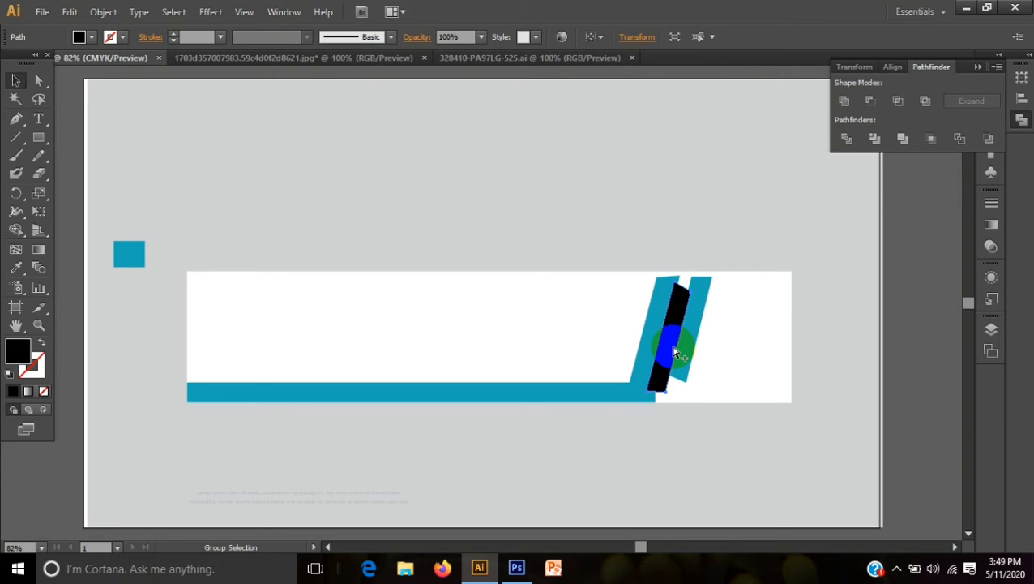
{"action": "key", "text": "ctrl+z"}
{"action": "key", "text": "ctrl+z"}
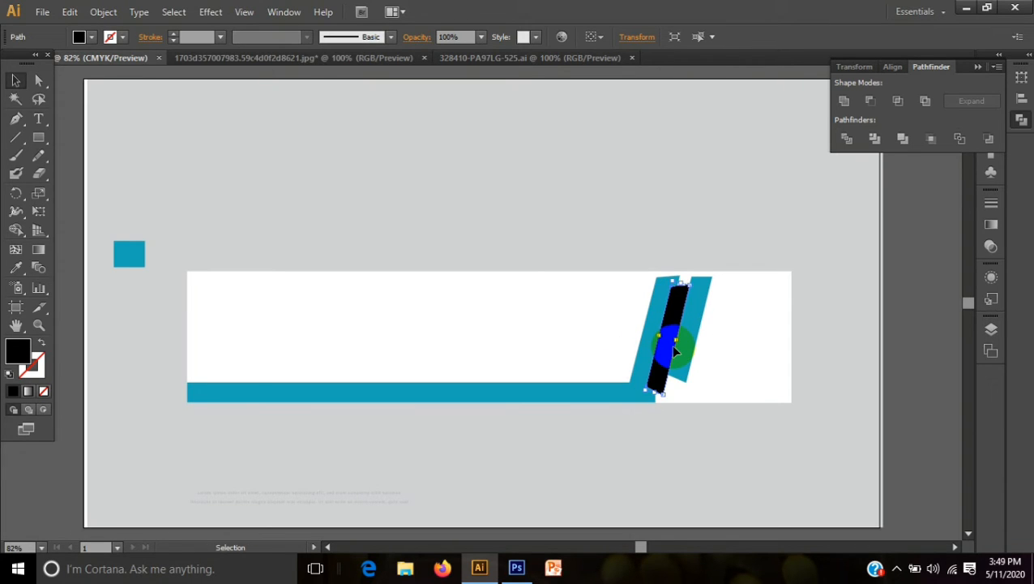
Try sending the black bar to the back, and undo the reordering.
{"action": "left_click", "coordinate": [724, 444]}
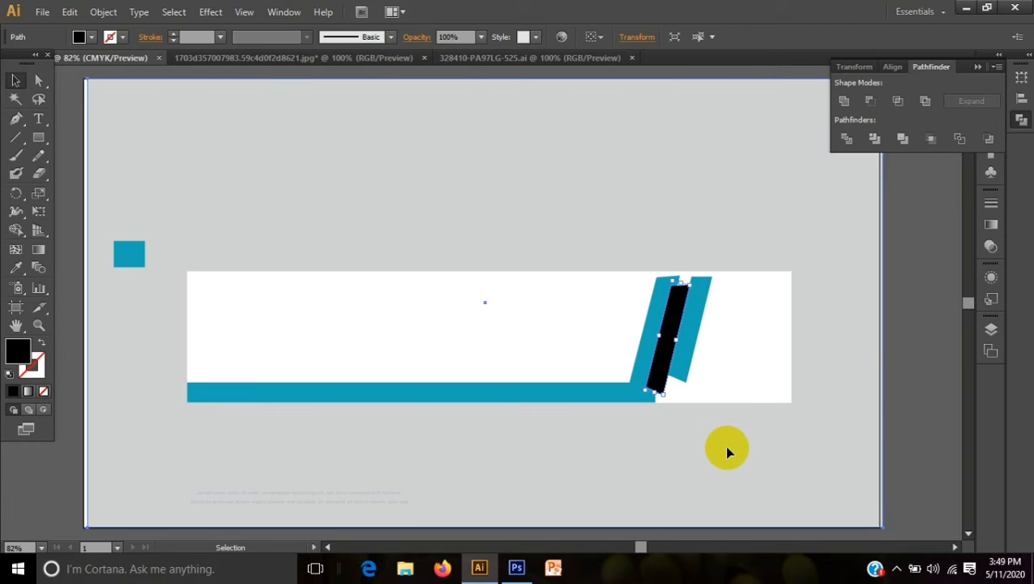
{"action": "right_click", "coordinate": [667, 372]}
{"action": "mouse_move", "coordinate": [698, 336]}
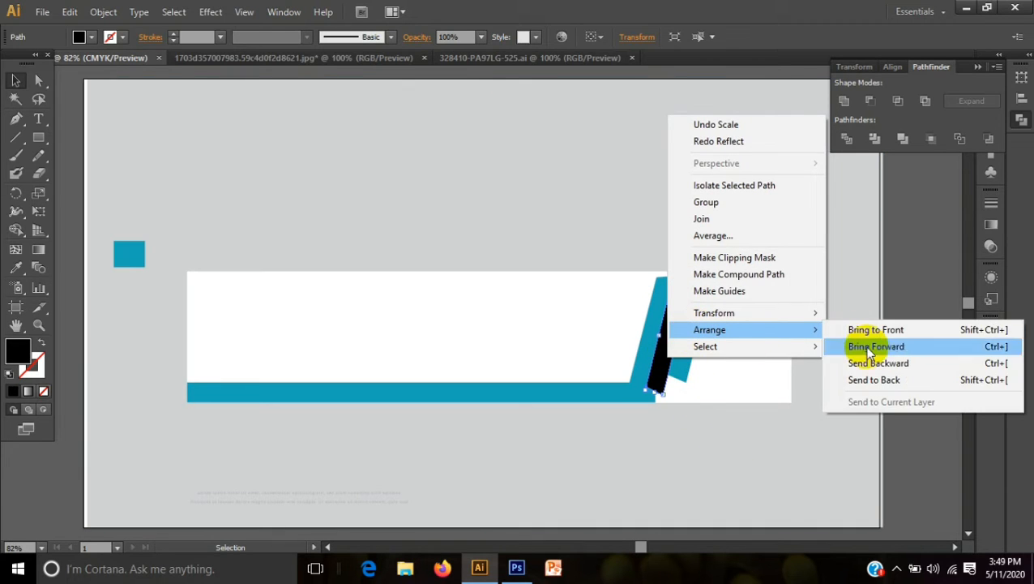
{"action": "left_click", "coordinate": [874, 380]}
{"action": "key", "text": "ctrl+z"}
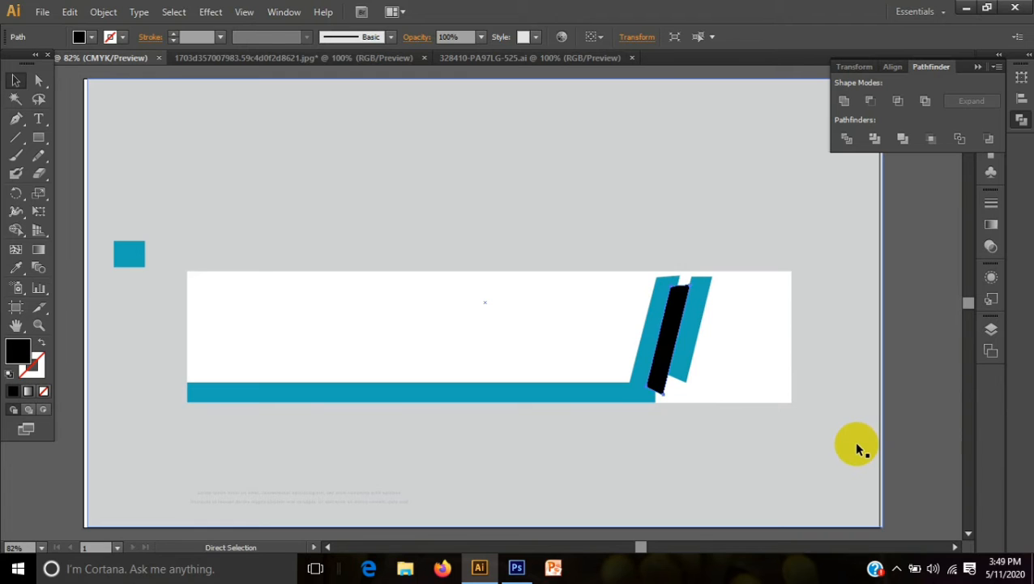
Nudge the black slanted bar sideways to the right, further between the two teal bars.
{"action": "left_click", "coordinate": [818, 461]}
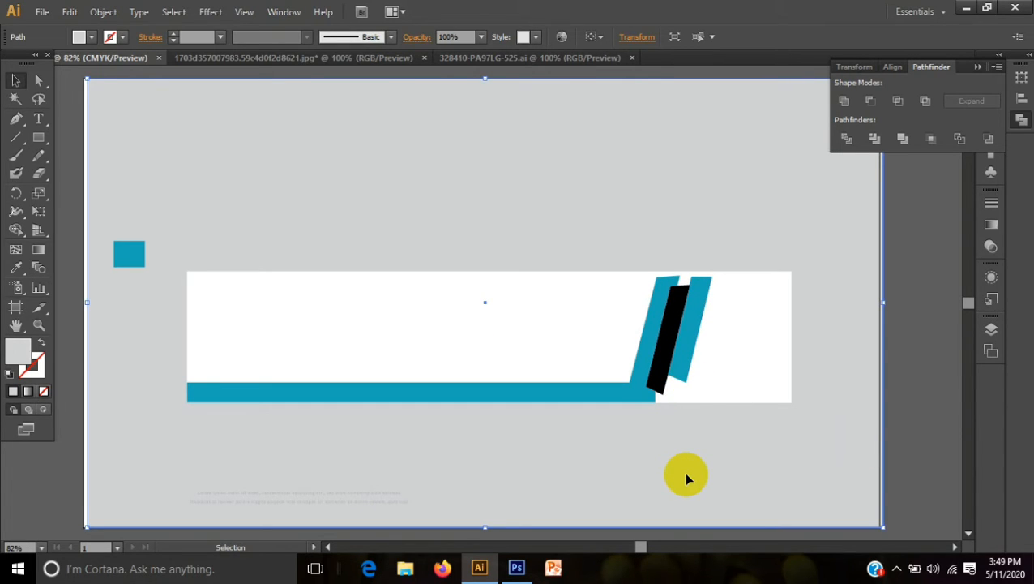
{"action": "left_click", "coordinate": [665, 375]}
{"action": "key", "text": "Right"}
{"action": "key", "text": "Right"}
{"action": "key", "text": "Right"}
{"action": "key", "text": "Right"}
{"action": "key", "text": "Right"}
{"action": "key", "text": "Right"}
{"action": "key", "text": "Right"}
{"action": "key", "text": "Right"}
{"action": "key", "text": "Right"}
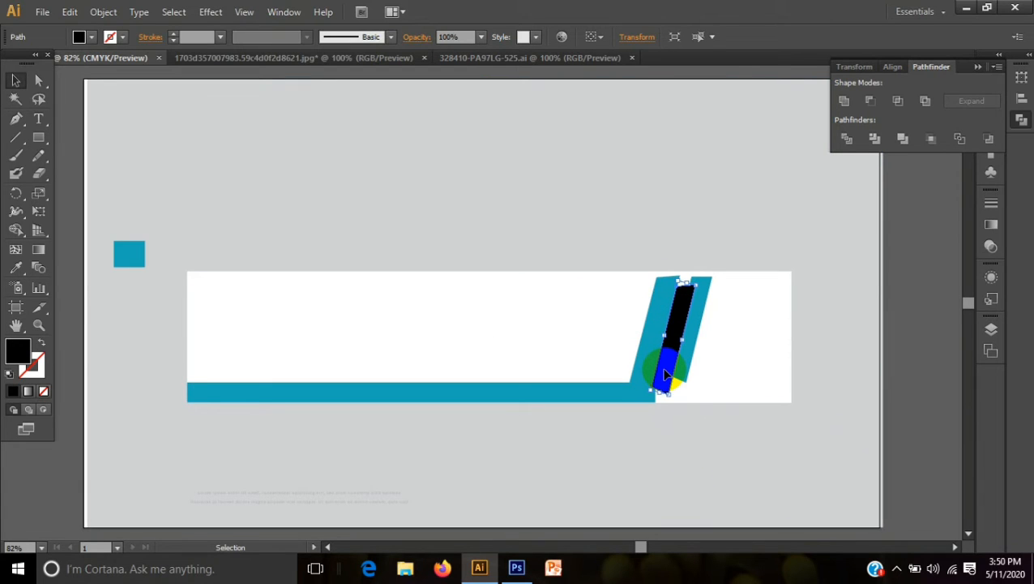
{"action": "key", "text": "Right"}
{"action": "key", "text": "Right"}
{"action": "key", "text": "Right"}
{"action": "key", "text": "Right"}
{"action": "key", "text": "Right"}
{"action": "key", "text": "Right"}
{"action": "left_click", "coordinate": [675, 433]}
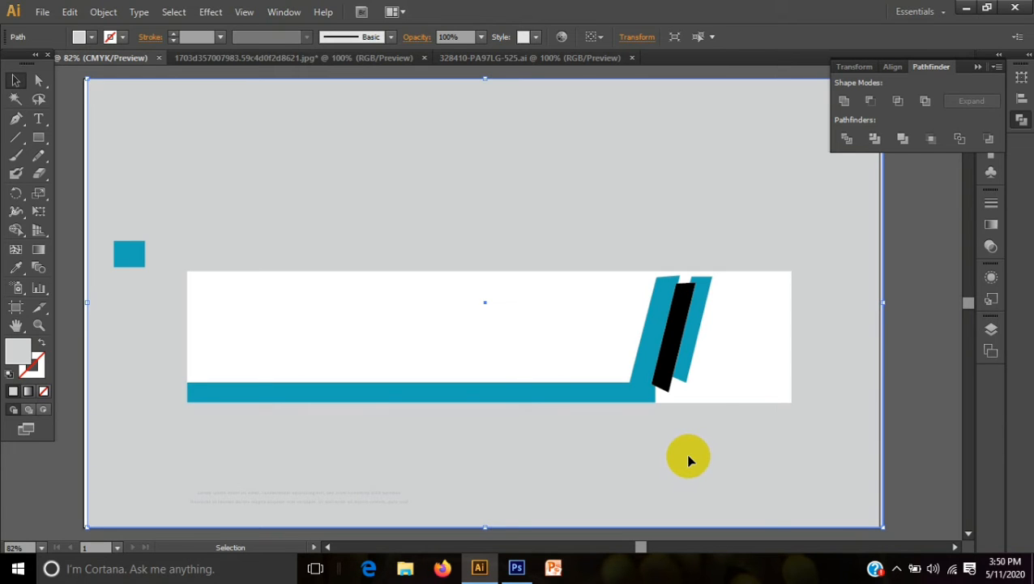
Nudge the right teal bar slightly right and down so it sits against the black bar.
{"action": "left_click", "coordinate": [704, 328]}
{"action": "key", "text": "Right"}
{"action": "key", "text": "Down"}
{"action": "key", "text": "Down"}
{"action": "key", "text": "Down"}
{"action": "key", "text": "Down"}
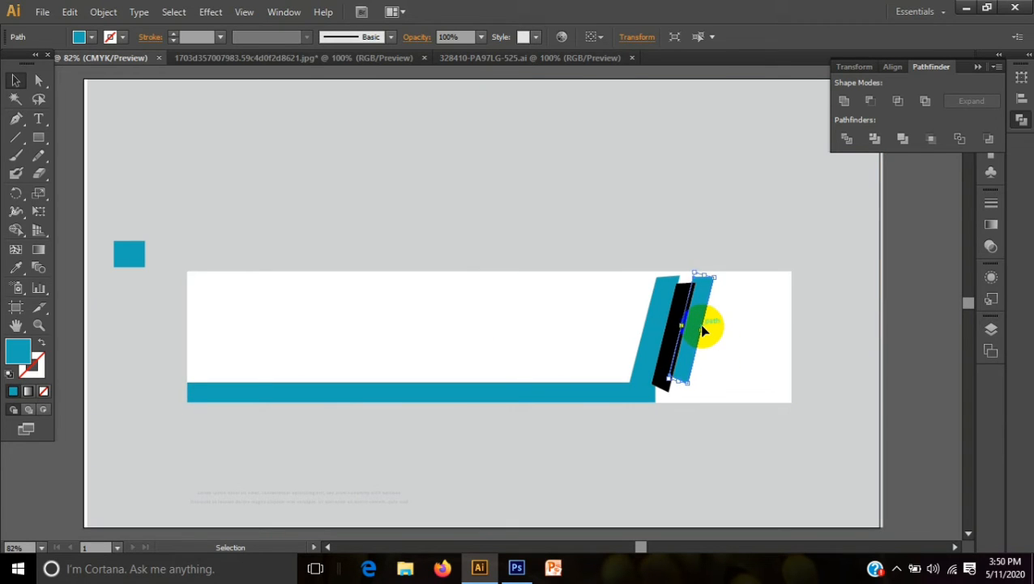
{"action": "key", "text": "Right"}
{"action": "key", "text": "Right"}
{"action": "key", "text": "Right"}
{"action": "key", "text": "Down"}
{"action": "key", "text": "Down"}
{"action": "key", "text": "Down"}
{"action": "key", "text": "Down"}
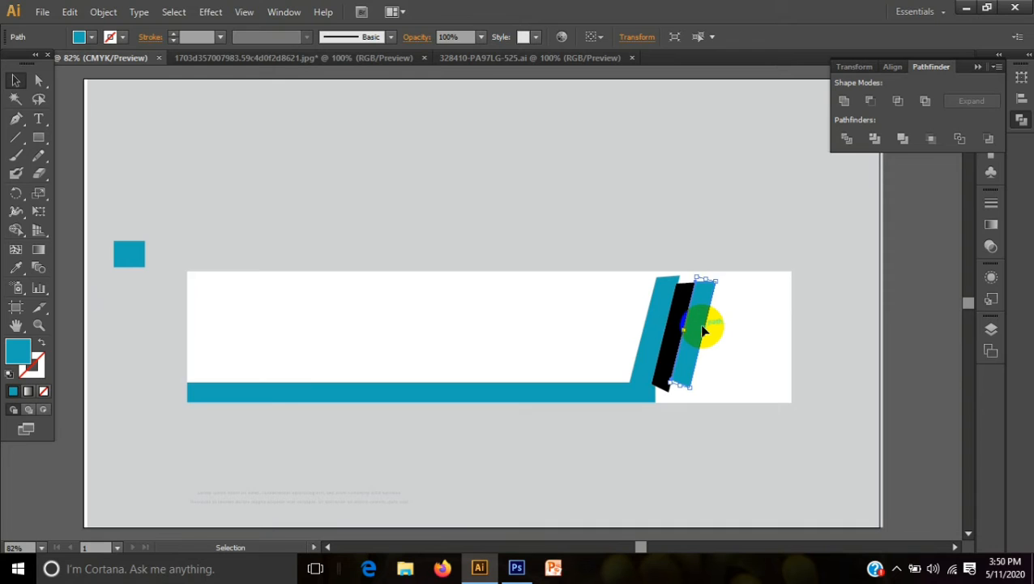
{"action": "left_click", "coordinate": [722, 452]}
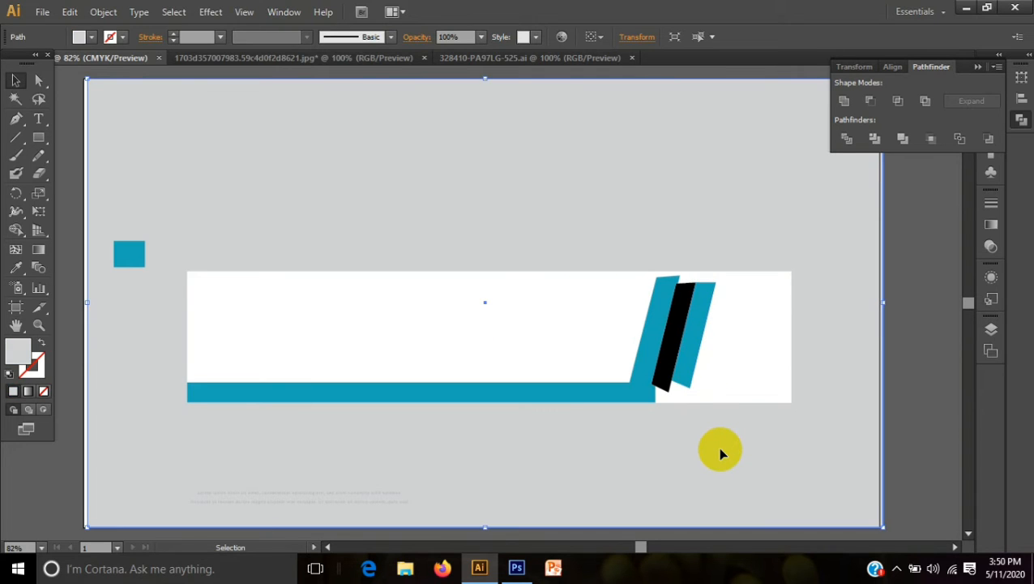
Fine-tune the right teal bar beside the black bar and shift the left teal bar up to the banner's top edge.
{"action": "left_click", "coordinate": [679, 372]}
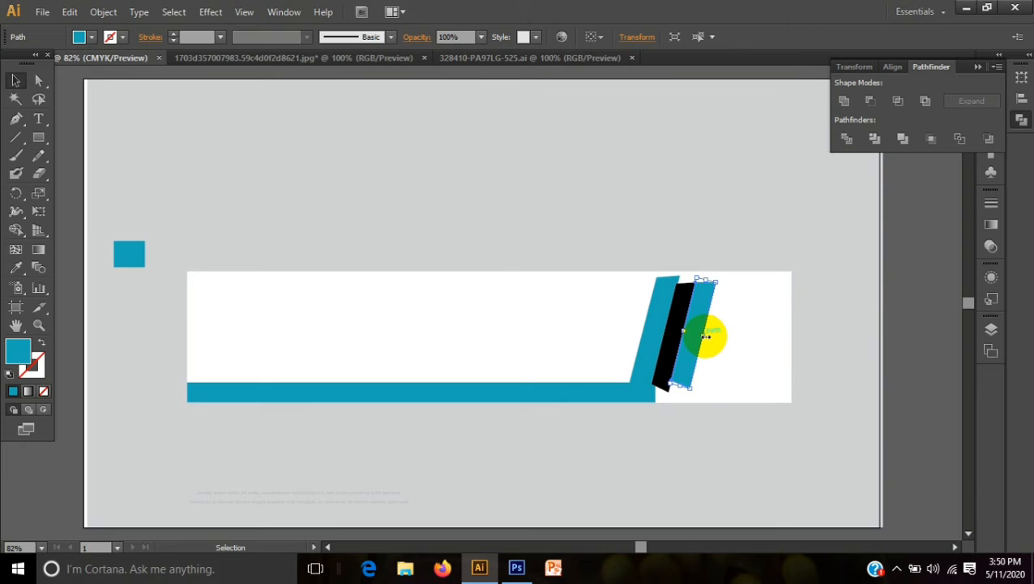
{"action": "left_click", "coordinate": [706, 339], "text": "shift"}
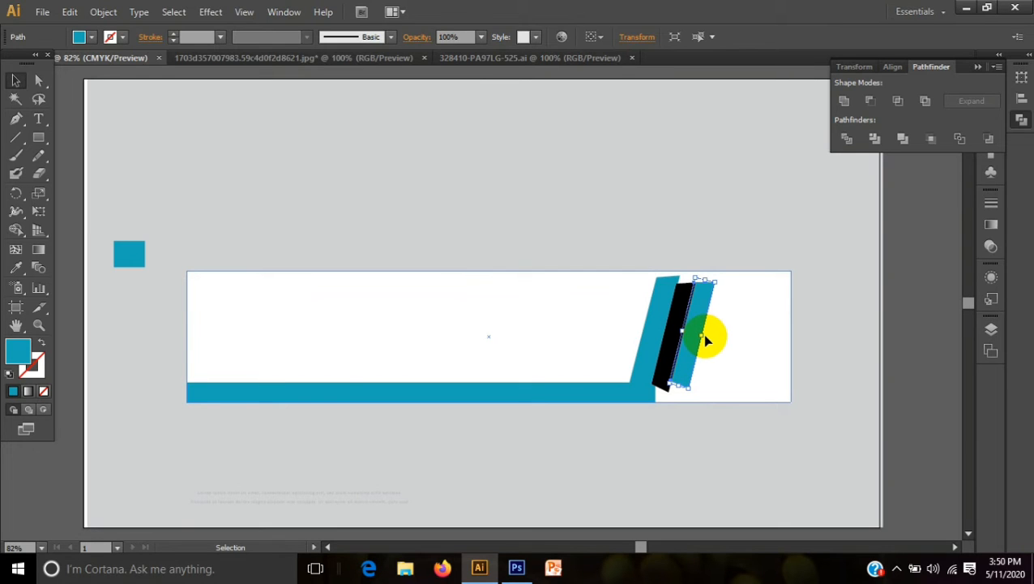
{"action": "left_click", "coordinate": [714, 424]}
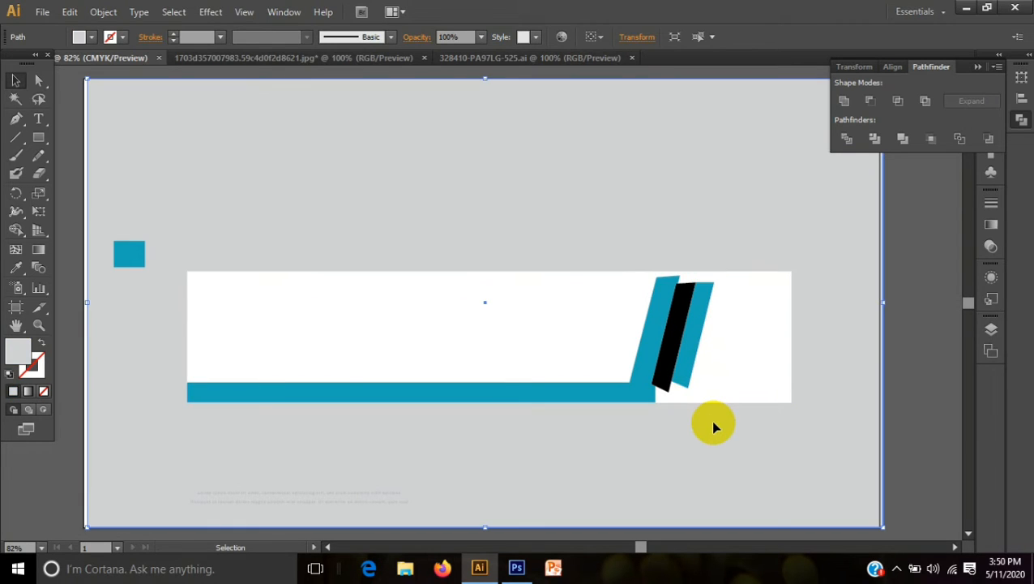
{"action": "left_click", "coordinate": [647, 336]}
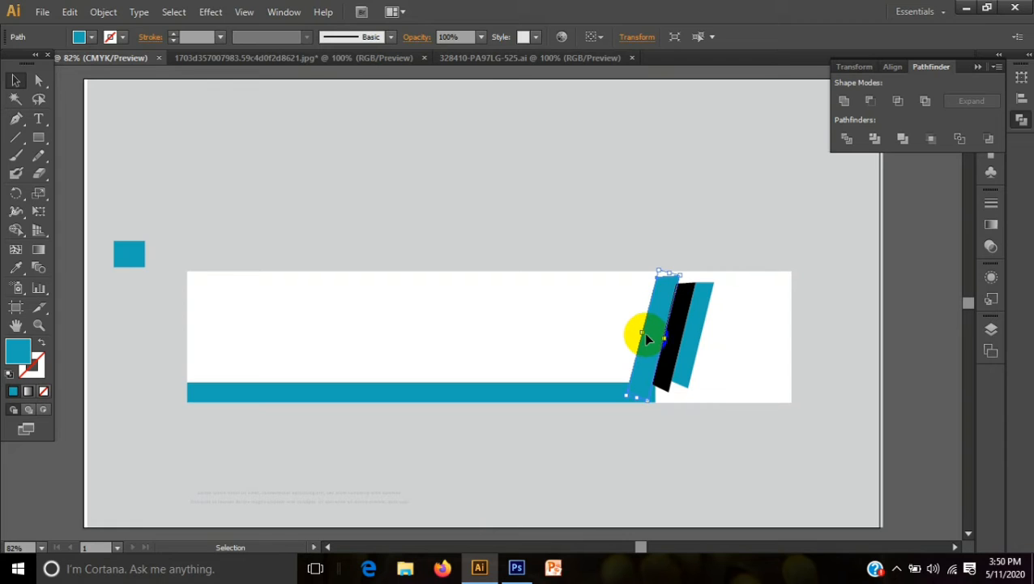
{"action": "left_click_drag", "start_coordinate": [644, 332], "coordinate": [648, 334]}
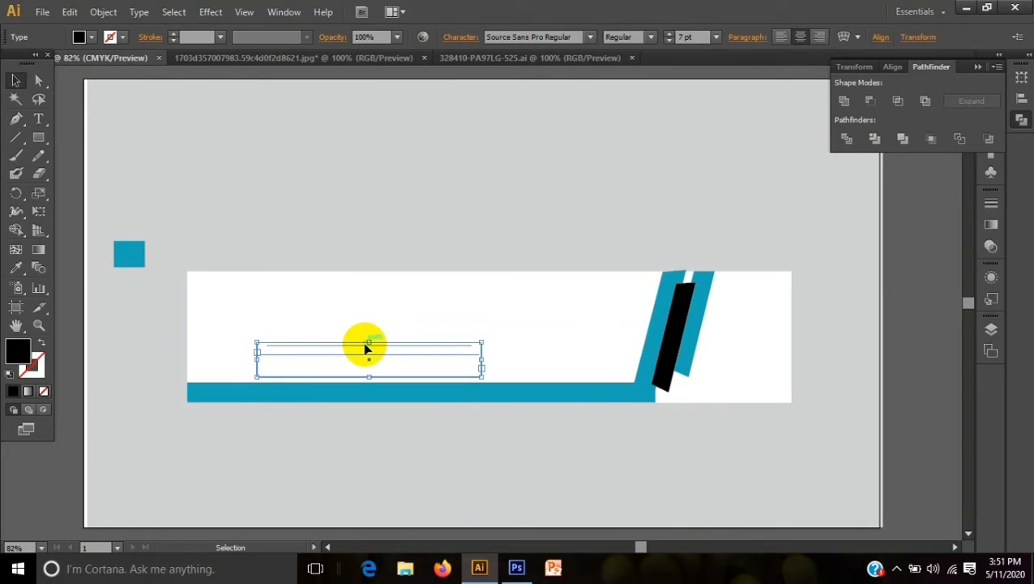
Bring the lorem ipsum placeholder text to the front of the white banner.
{"action": "right_click", "coordinate": [370, 370]}
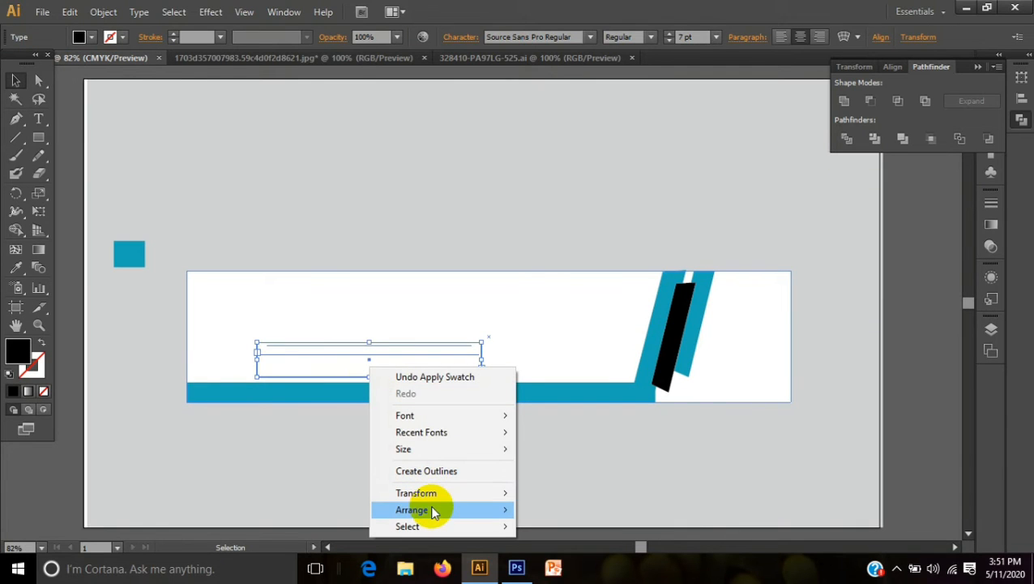
{"action": "mouse_move", "coordinate": [431, 509]}
{"action": "left_click", "coordinate": [600, 441]}
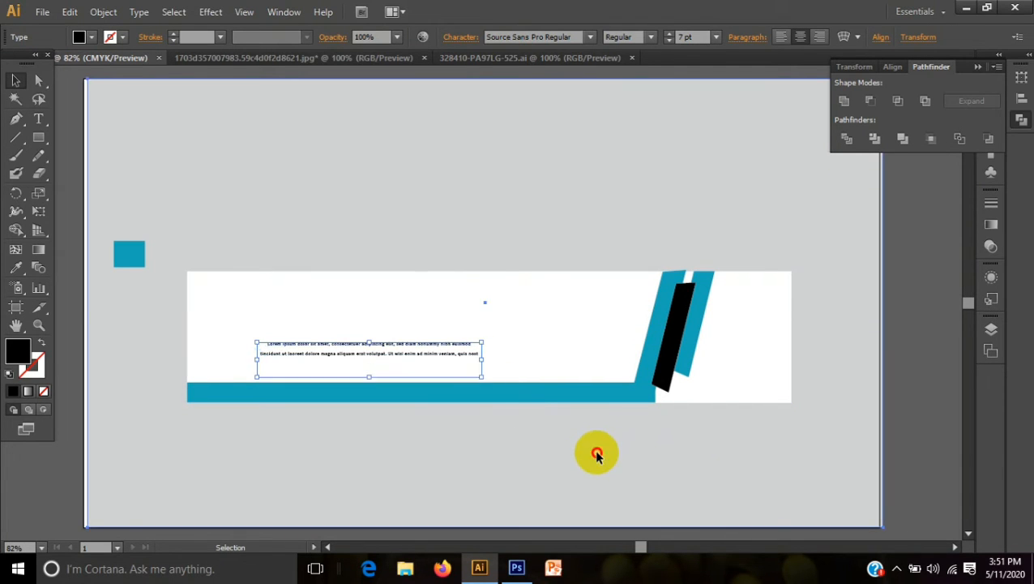
{"action": "left_click", "coordinate": [596, 454]}
Add the title text "Banner" at 36 pt above the placeholder paragraph.
{"action": "left_click", "coordinate": [38, 118]}
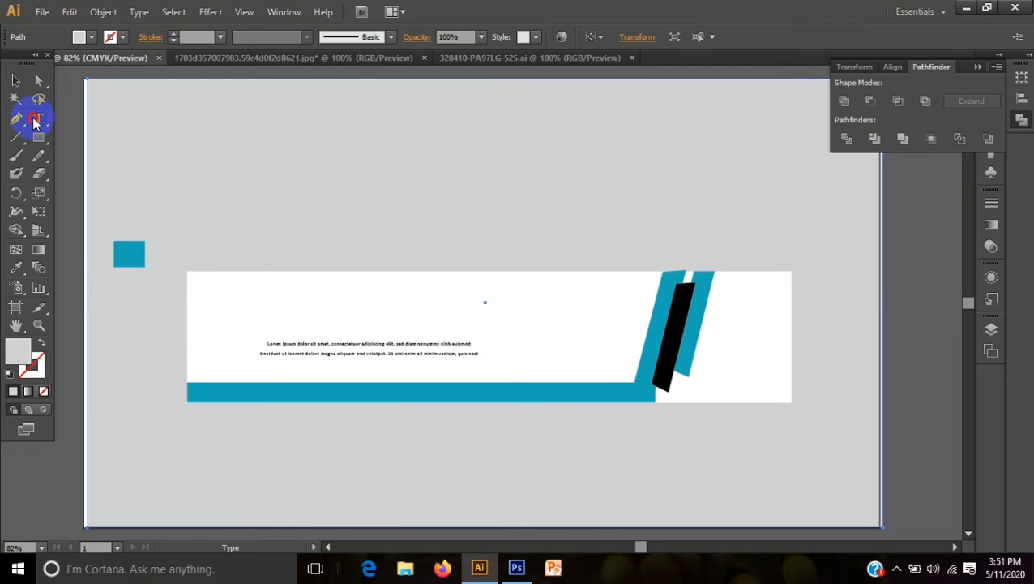
{"action": "left_click", "coordinate": [318, 291]}
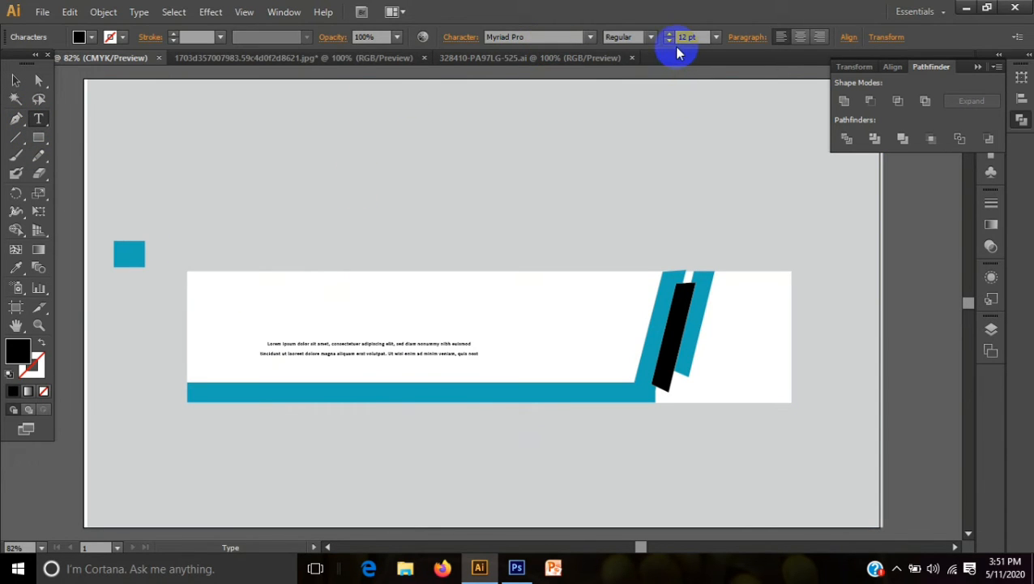
{"action": "left_click", "coordinate": [717, 37]}
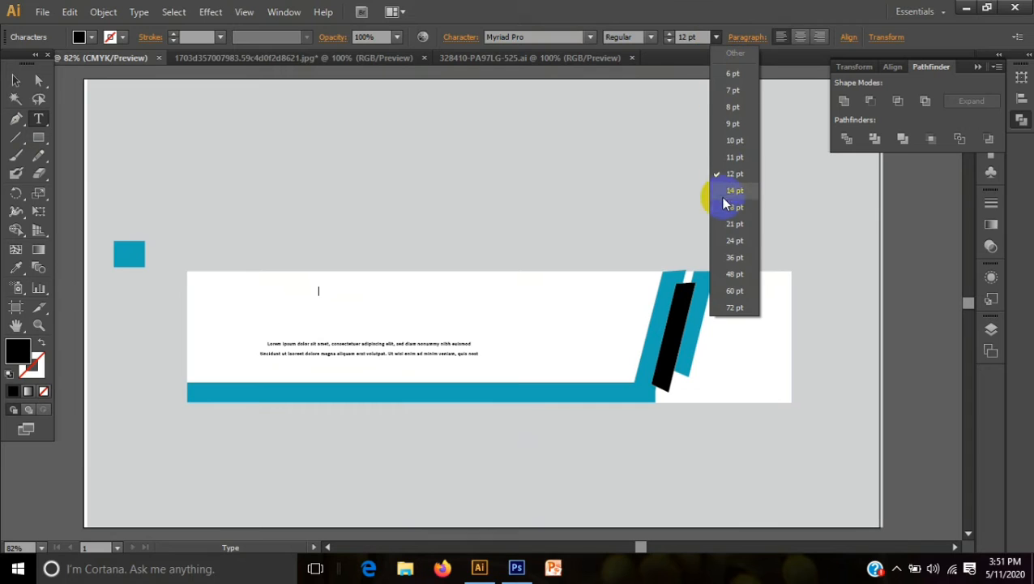
{"action": "left_click", "coordinate": [731, 256]}
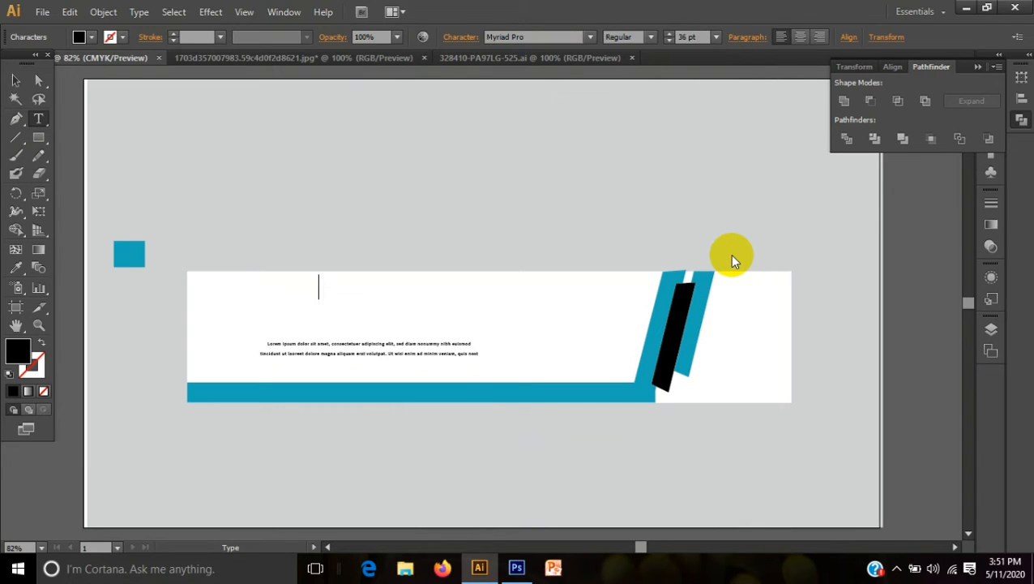
{"action": "type", "text": "b"}
{"action": "key", "text": "BackSpace"}
{"action": "type", "text": "Banner"}
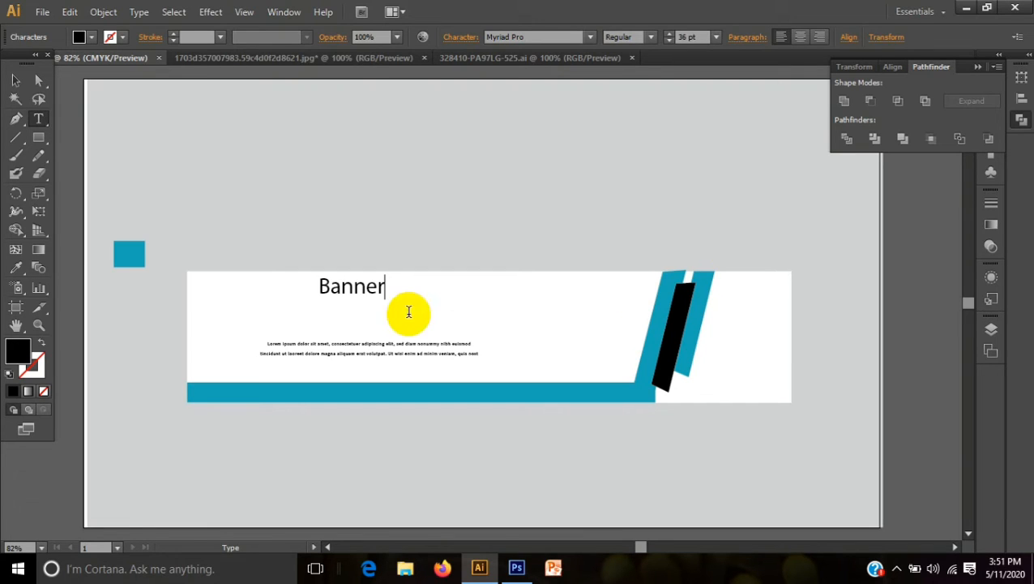
Recolour the word "Banner" teal by sampling the teal square with the Eyedropper.
{"action": "left_click_drag", "start_coordinate": [317, 285], "coordinate": [416, 308]}
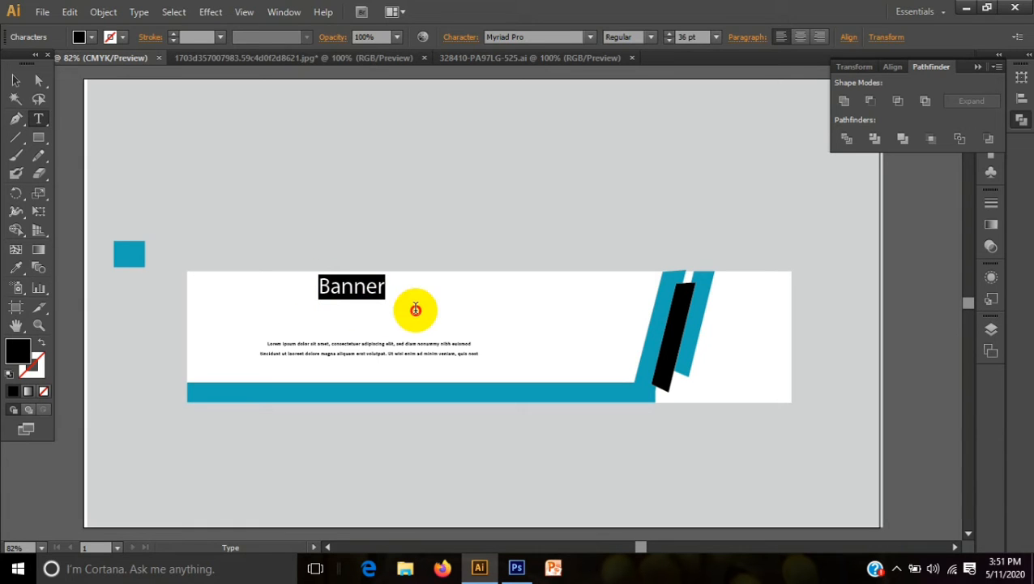
{"action": "left_click", "coordinate": [91, 39]}
{"action": "left_click", "coordinate": [91, 40]}
{"action": "left_click", "coordinate": [15, 267]}
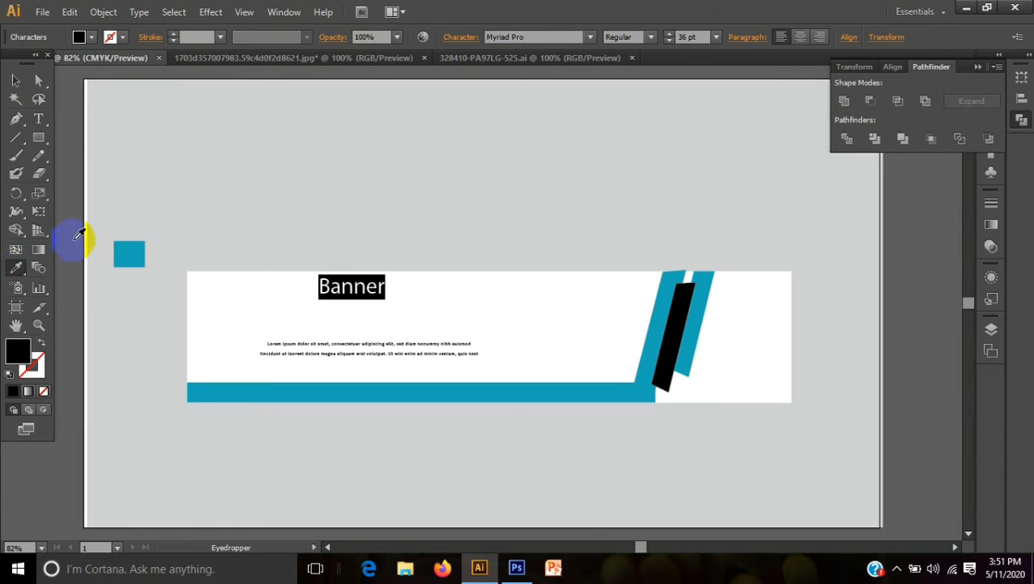
{"action": "left_click", "coordinate": [127, 250]}
{"action": "left_click", "coordinate": [15, 81]}
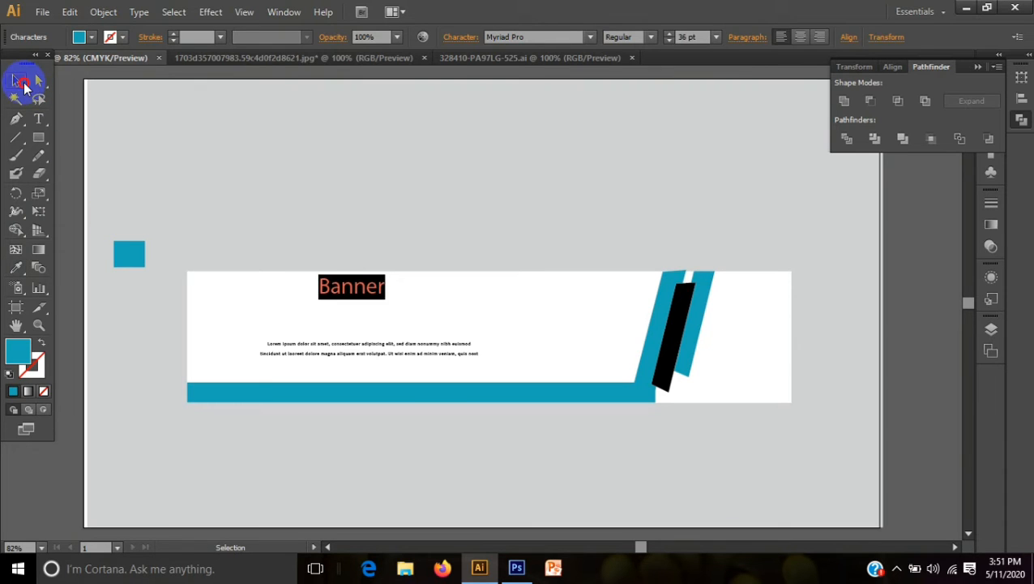
{"action": "left_click", "coordinate": [125, 184]}
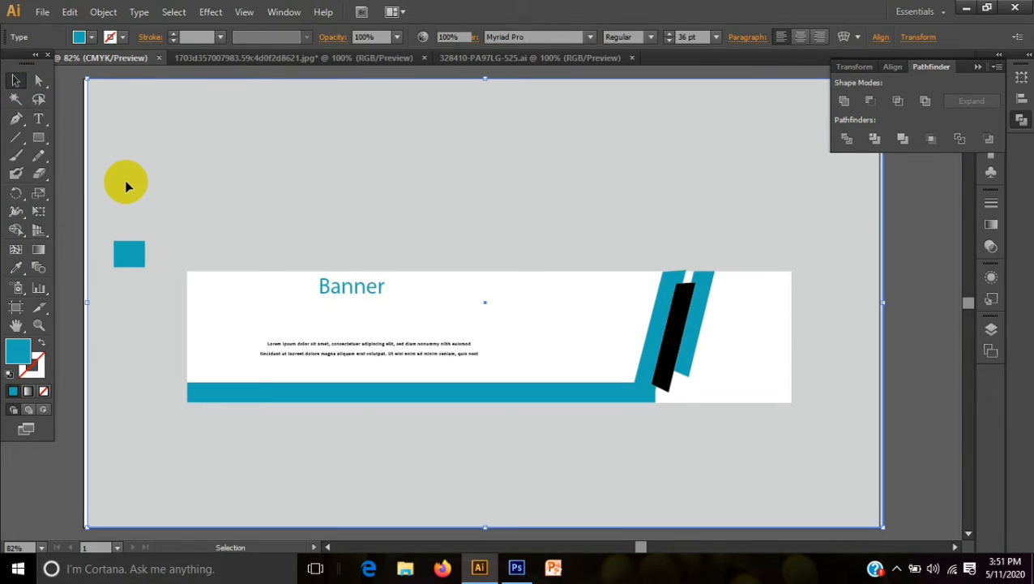
Extend the title with the word "Design" so it reads "Banner Design".
{"action": "left_click", "coordinate": [38, 118]}
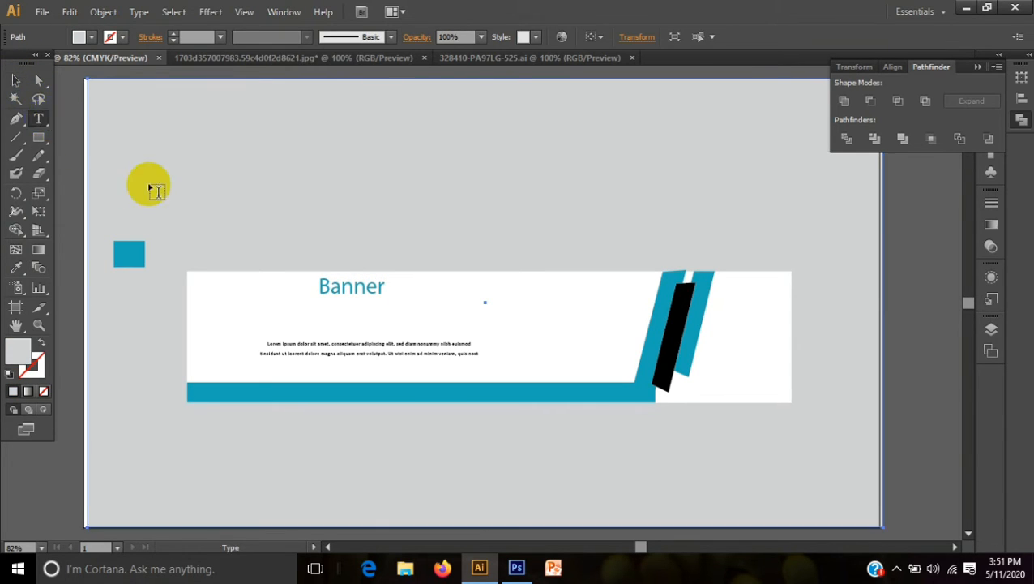
{"action": "left_click", "coordinate": [385, 287]}
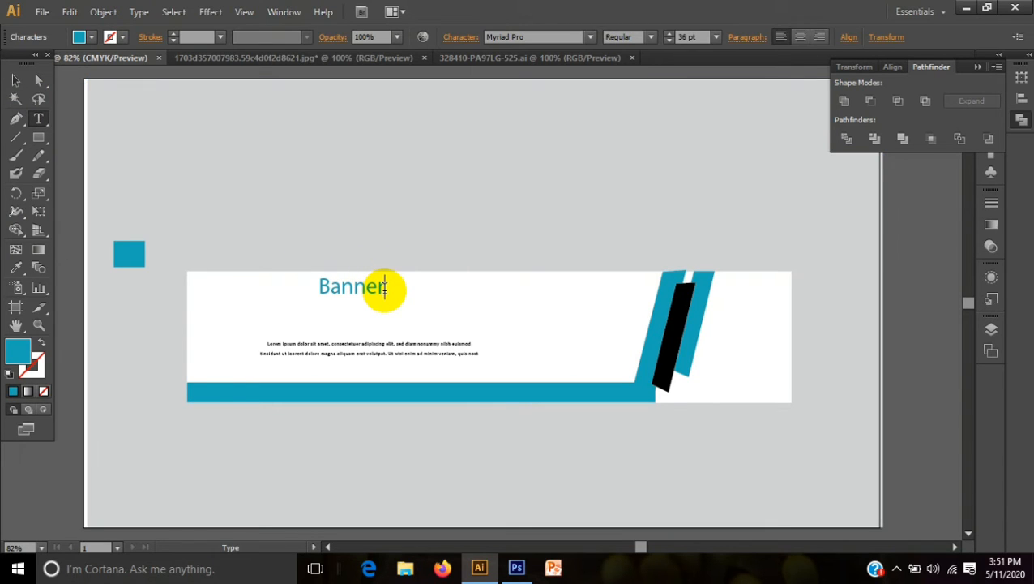
{"action": "type", "text": "Design"}
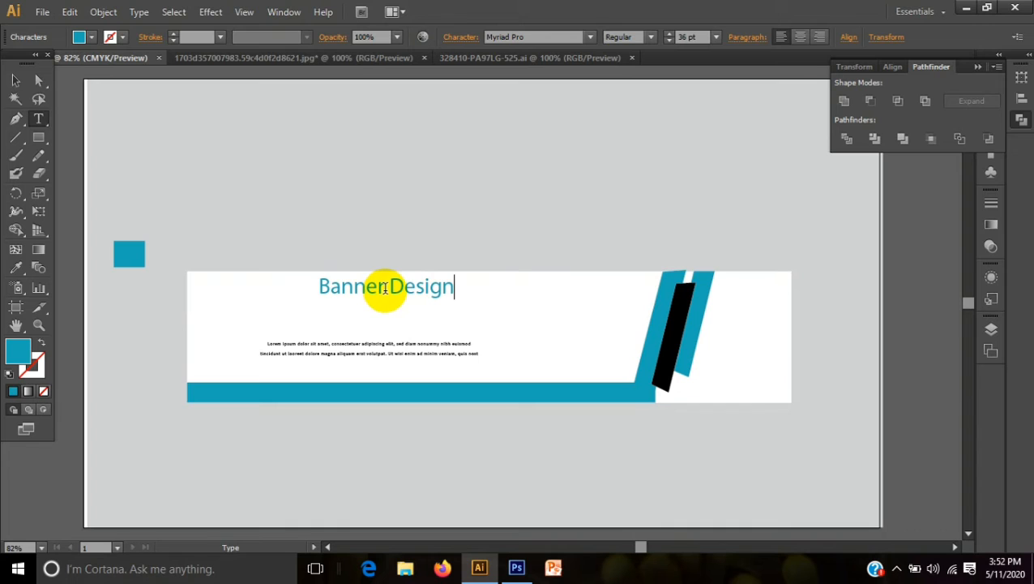
Fill the word "Design" in the title with black.
{"action": "left_click_drag", "start_coordinate": [385, 288], "coordinate": [462, 300]}
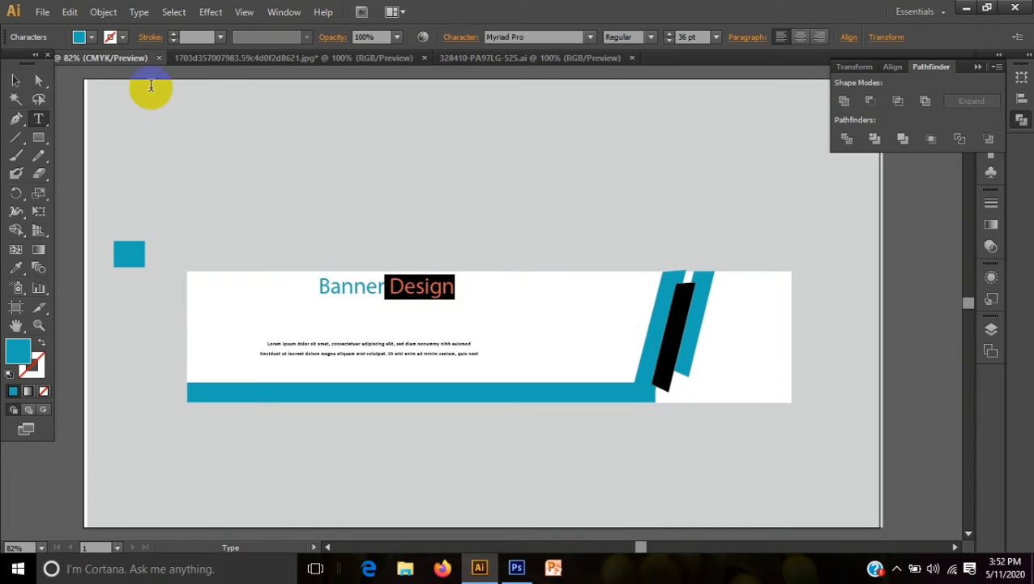
{"action": "left_click", "coordinate": [77, 38]}
{"action": "left_click", "coordinate": [37, 68]}
{"action": "left_click", "coordinate": [37, 68]}
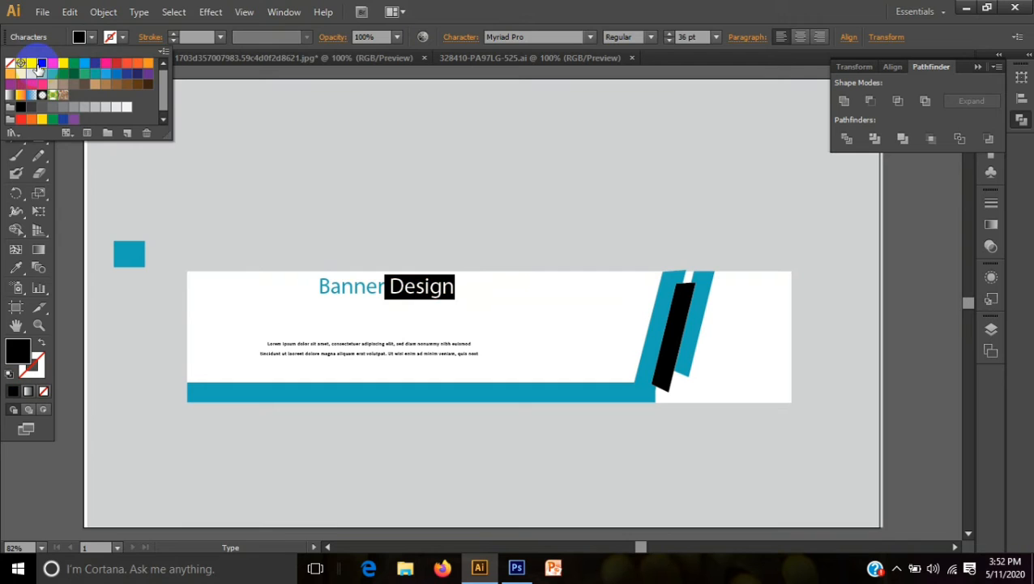
{"action": "left_click", "coordinate": [161, 201]}
{"action": "left_click", "coordinate": [18, 82]}
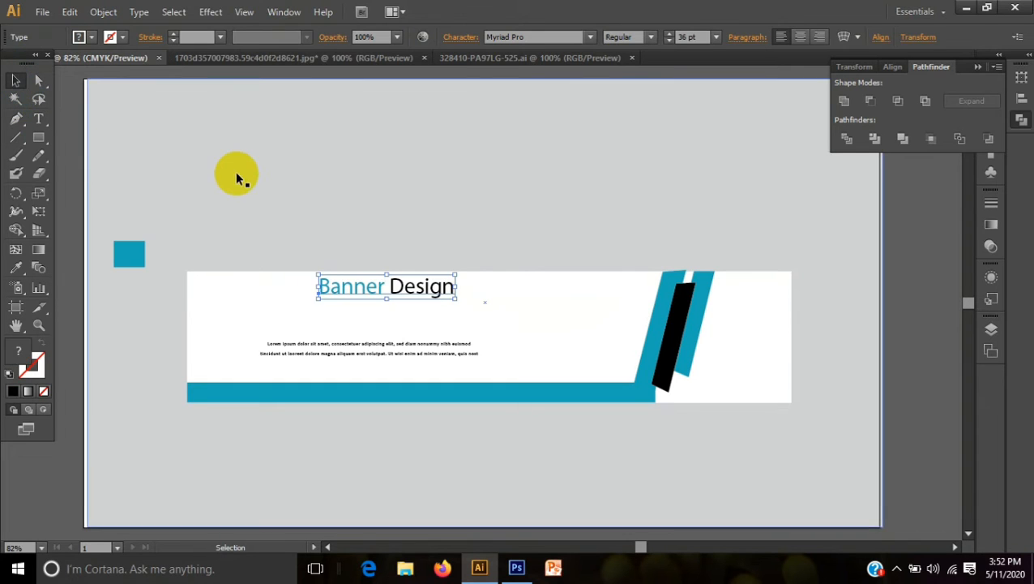
{"action": "left_click", "coordinate": [236, 170]}
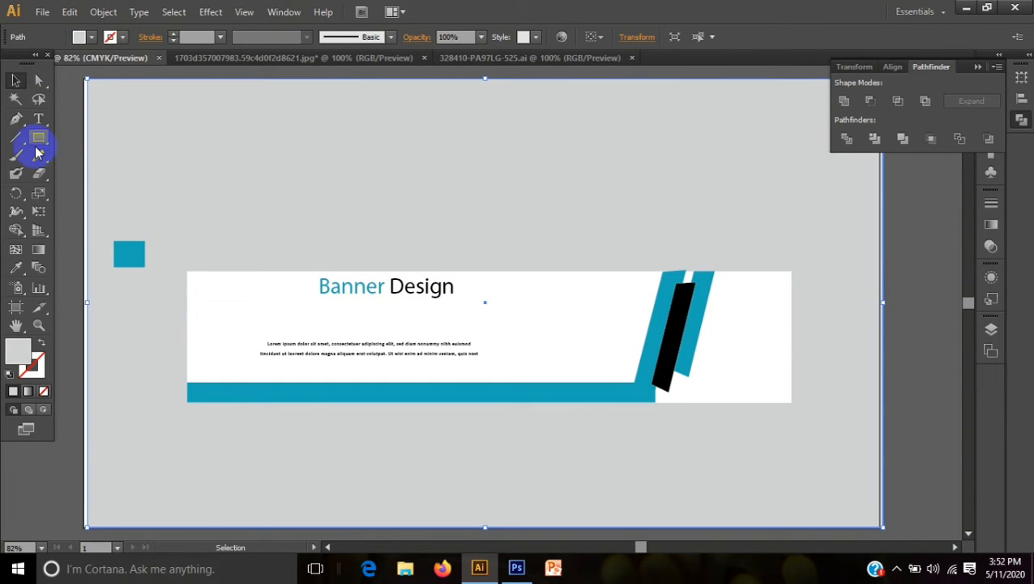
Add a separate 36 pt black text line "Free Graphic Tutorials" under the title.
{"action": "left_click", "coordinate": [38, 119]}
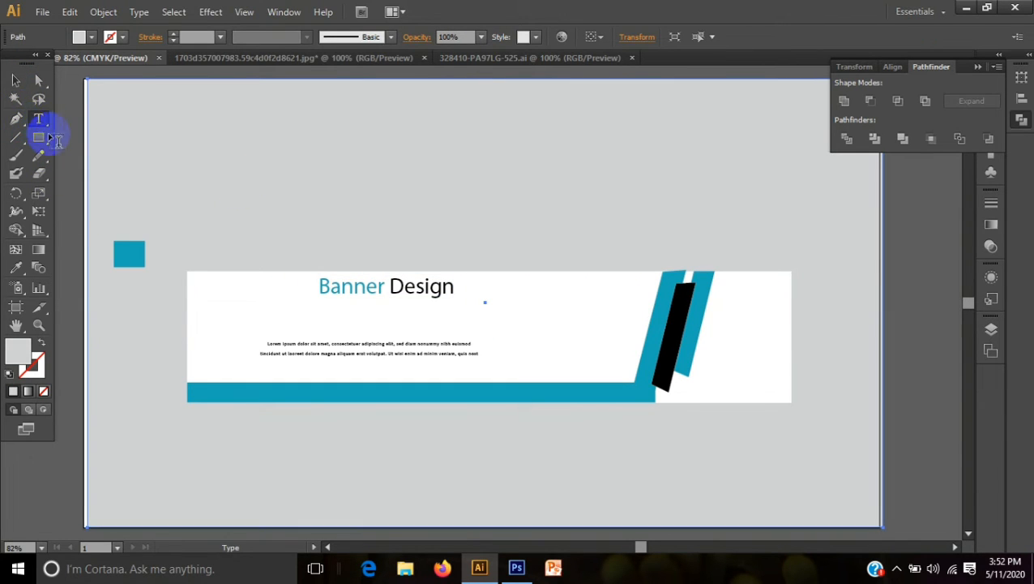
{"action": "left_click", "coordinate": [327, 305]}
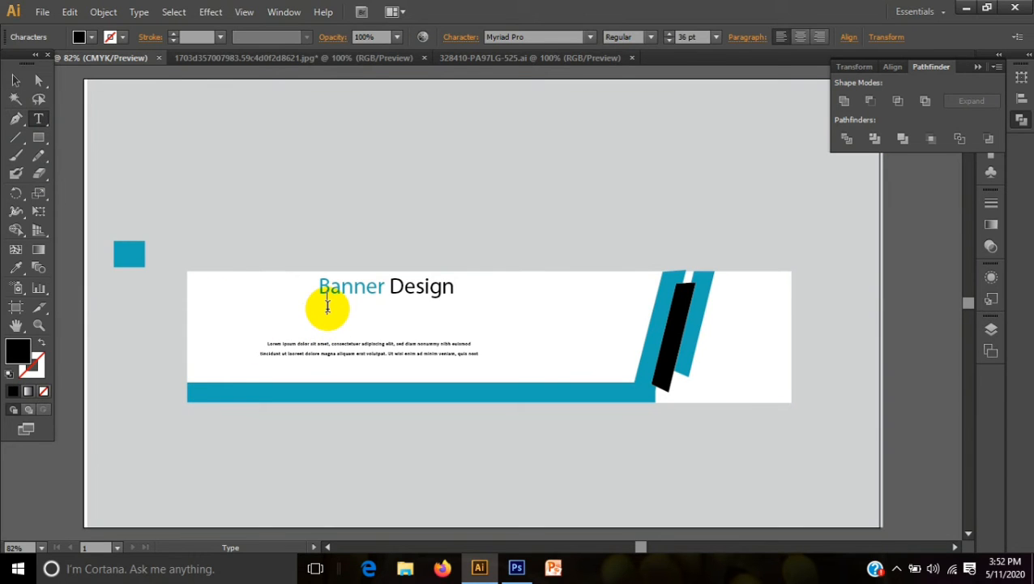
{"action": "left_click", "coordinate": [328, 304]}
{"action": "type", "text": "Free gr"}
{"action": "key", "text": "BackSpace"}
{"action": "key", "text": "BackSpace"}
{"action": "type", "text": "GR"}
{"action": "key", "text": "BackSpace"}
{"action": "type", "text": "RA"}
{"action": "key", "text": "BackSpace"}
{"action": "key", "text": "BackSpace"}
{"action": "type", "text": "raphic"}
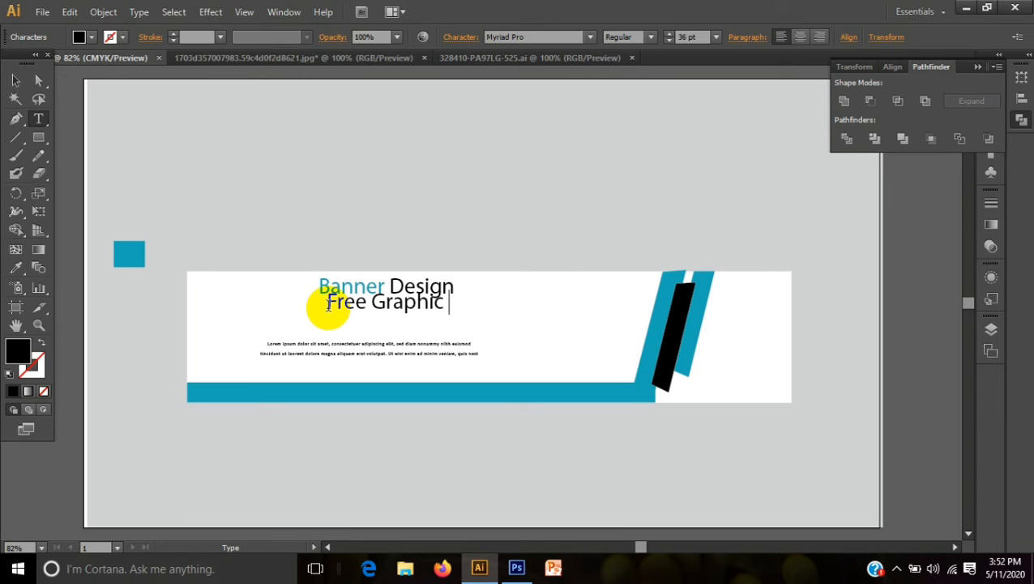
{"action": "type", "text": " Tutori"}
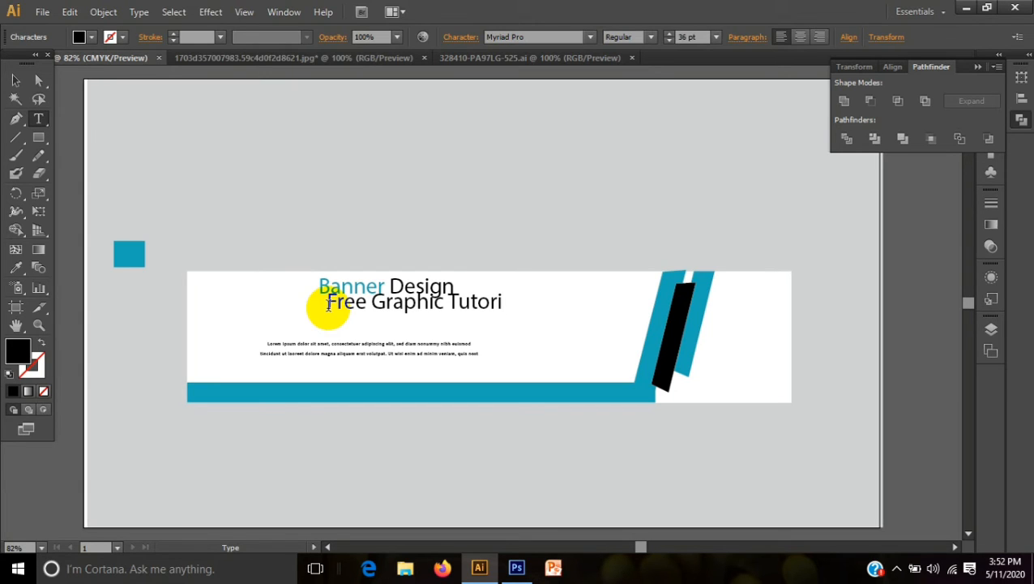
{"action": "type", "text": "als"}
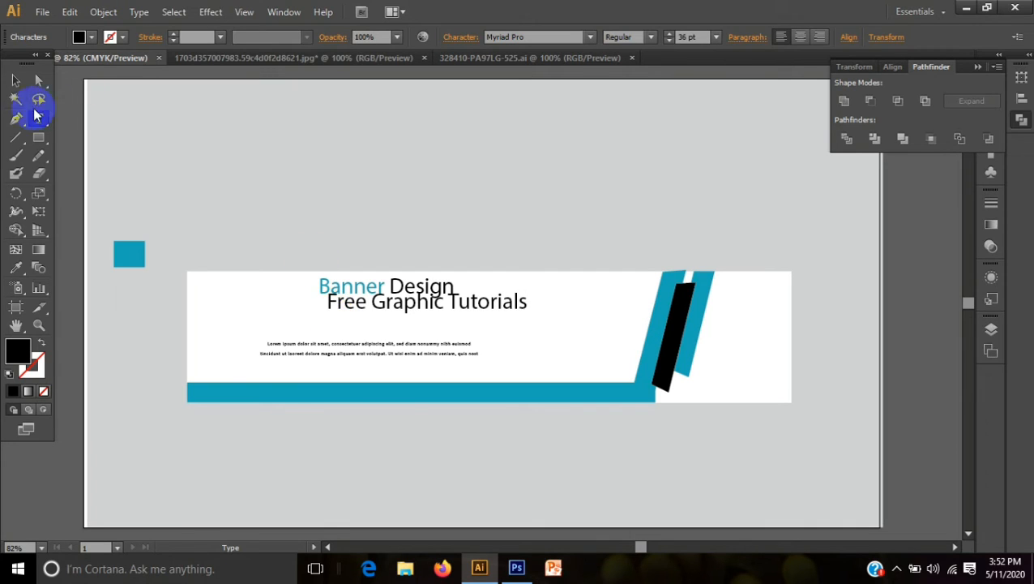
Move the "Free Graphic Tutorials" line down and left, between the title and the placeholder paragraph.
{"action": "left_click", "coordinate": [16, 80]}
{"action": "left_click", "coordinate": [291, 202]}
{"action": "left_click_drag", "start_coordinate": [420, 297], "coordinate": [376, 322]}
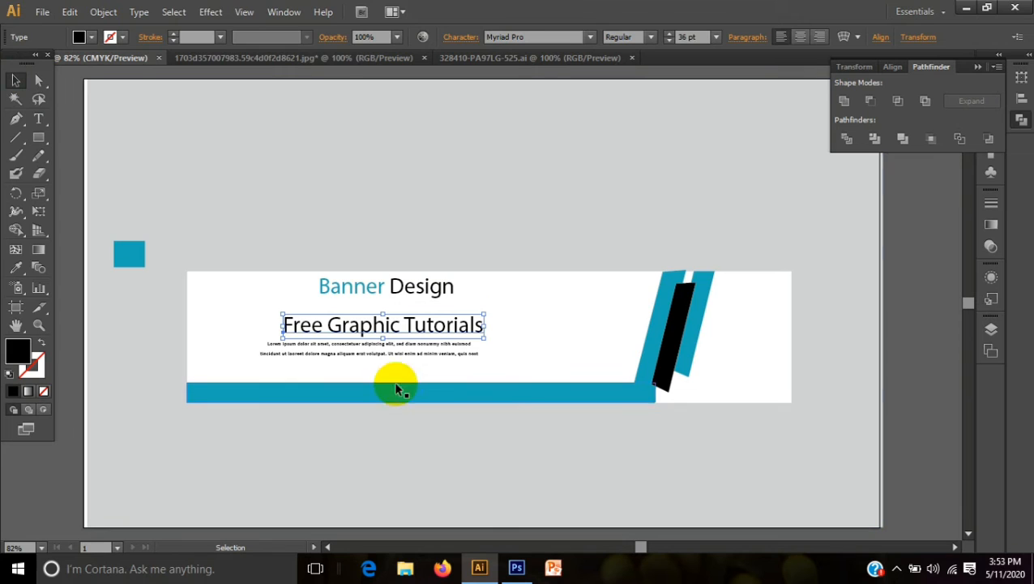
Nudge the "Free Graphic Tutorials" line up slightly, away from the placeholder paragraph.
{"action": "key", "text": "Up"}
{"action": "key", "text": "Up"}
{"action": "key", "text": "Up"}
{"action": "key", "text": "Up"}
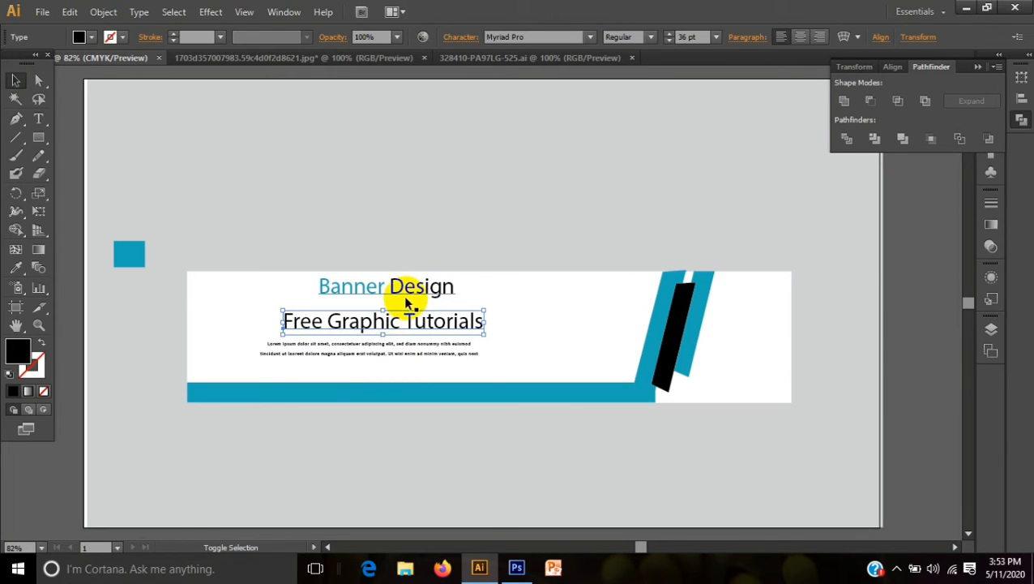
Try centring the title, subtitle, paragraph and white banner background on each other, horizontally and vertically, undoing each attempt.
{"action": "left_click", "coordinate": [399, 284], "text": "shift"}
{"action": "left_click", "coordinate": [403, 347], "text": "shift"}
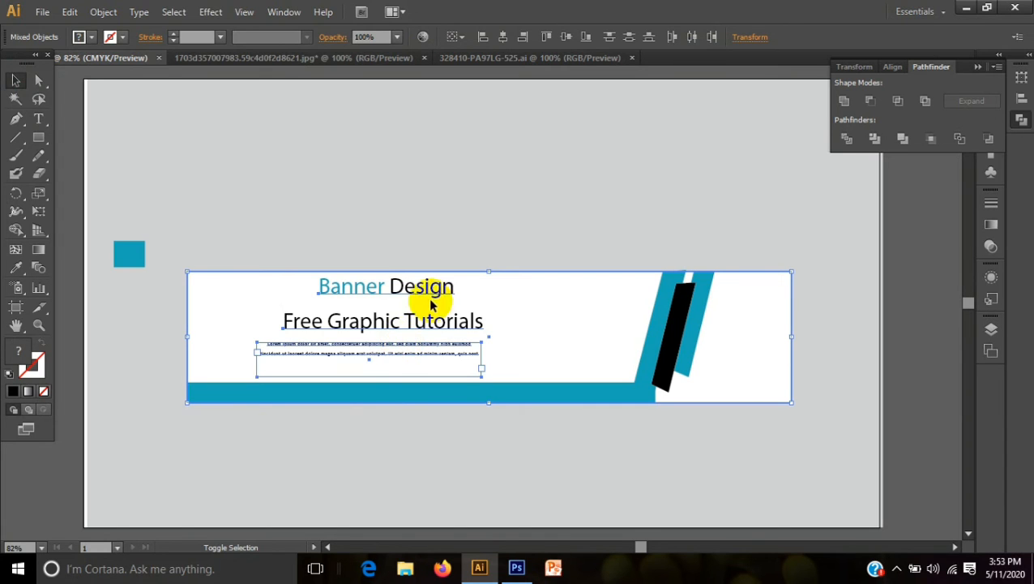
{"action": "left_click", "coordinate": [505, 37]}
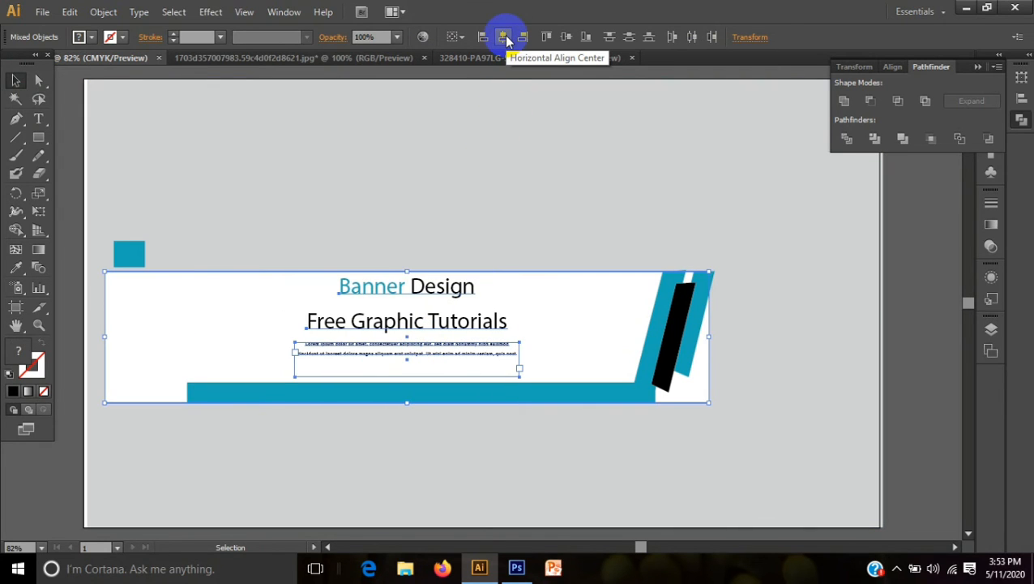
{"action": "left_click", "coordinate": [505, 37]}
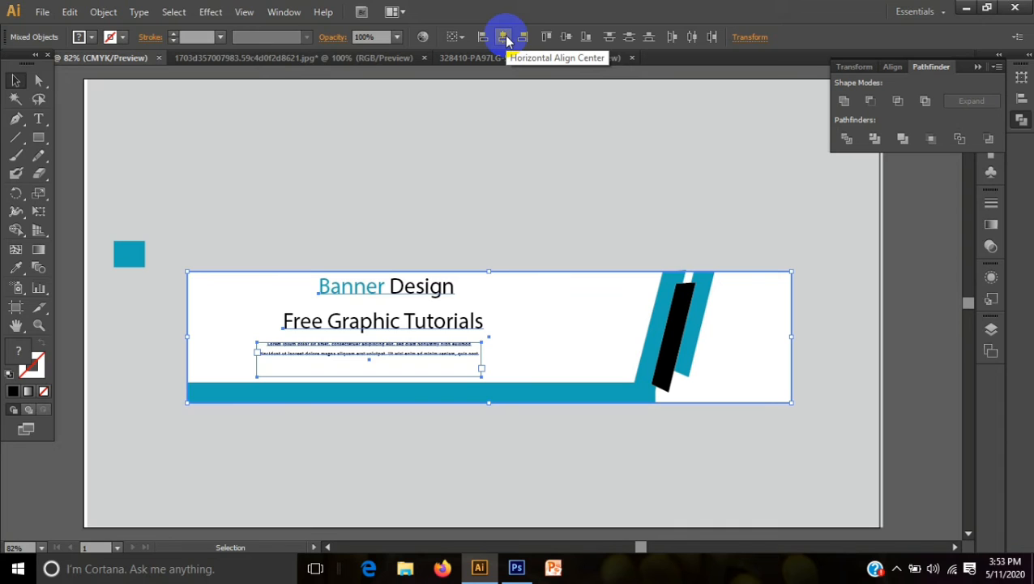
{"action": "left_click", "coordinate": [565, 38]}
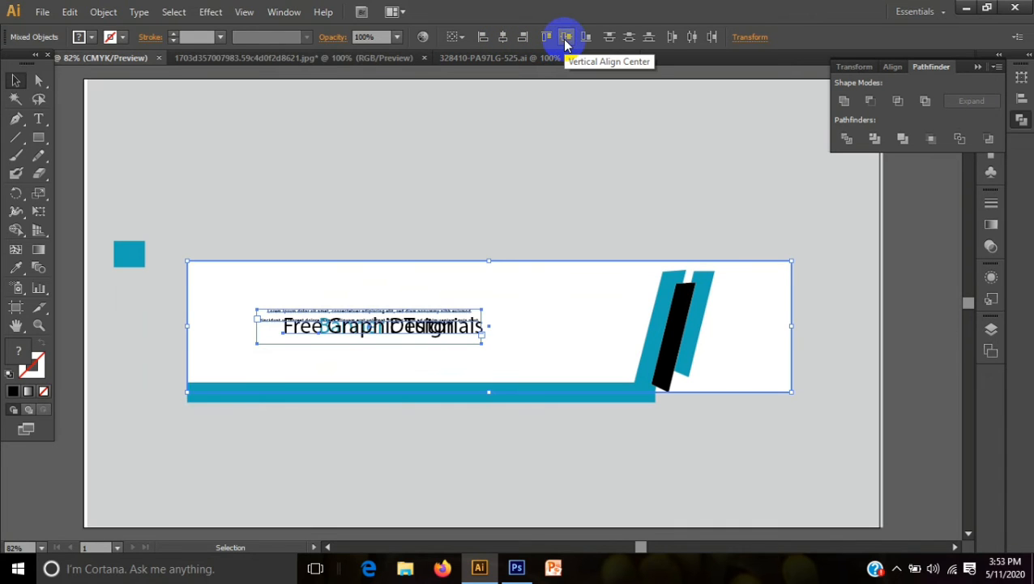
{"action": "key", "text": "ctrl+z"}
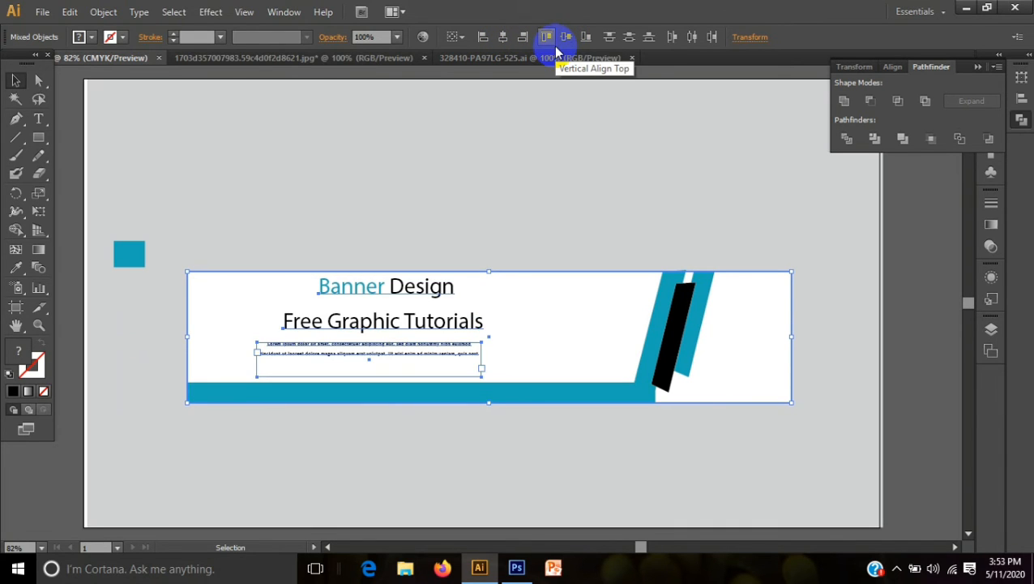
{"action": "left_click", "coordinate": [503, 38]}
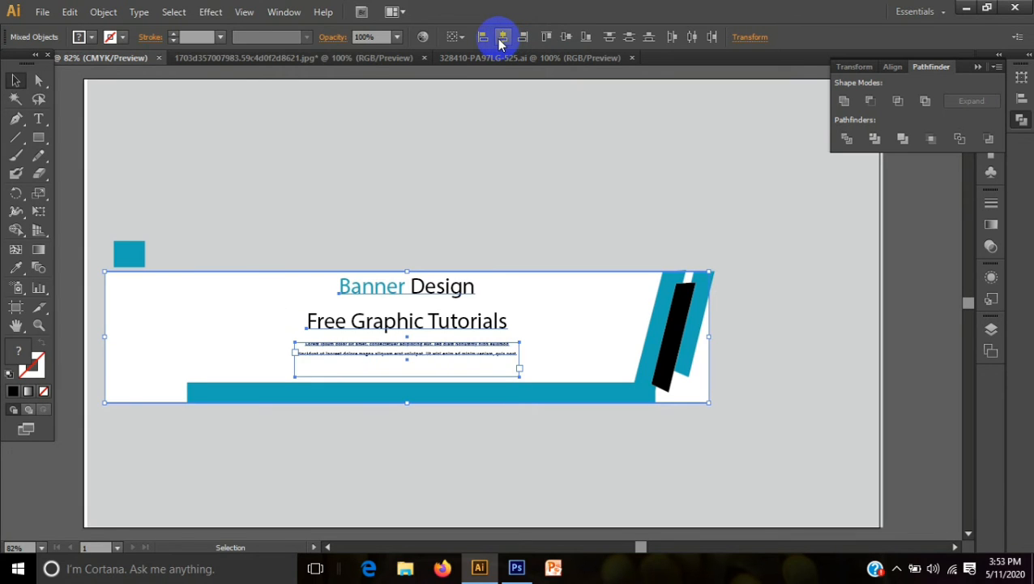
{"action": "key", "text": "ctrl+z"}
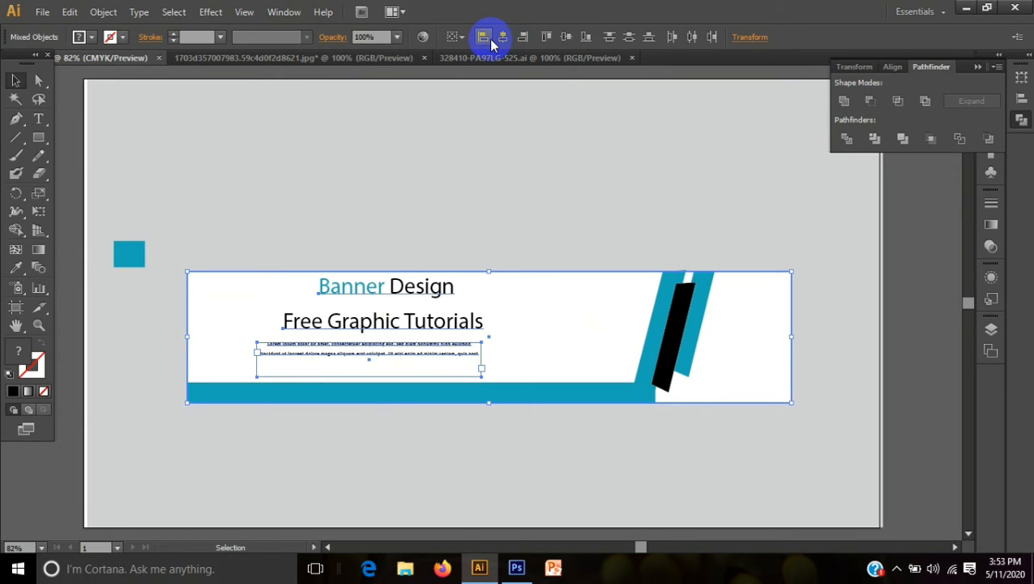
Left-align the three texts with the banner background, and try centring them vertically, distributing them vertically and moving them.
{"action": "left_click", "coordinate": [487, 39]}
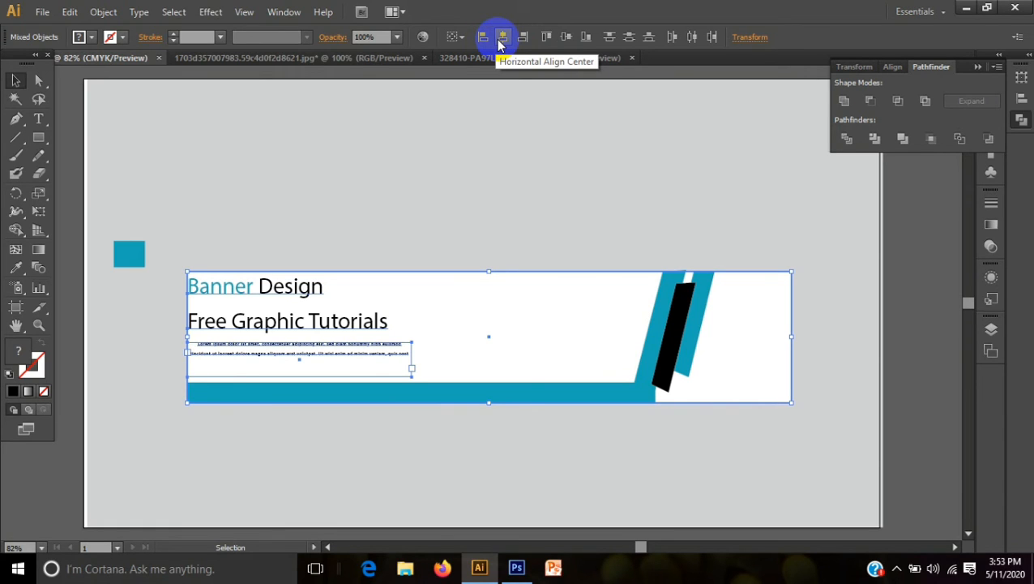
{"action": "left_click", "coordinate": [563, 39]}
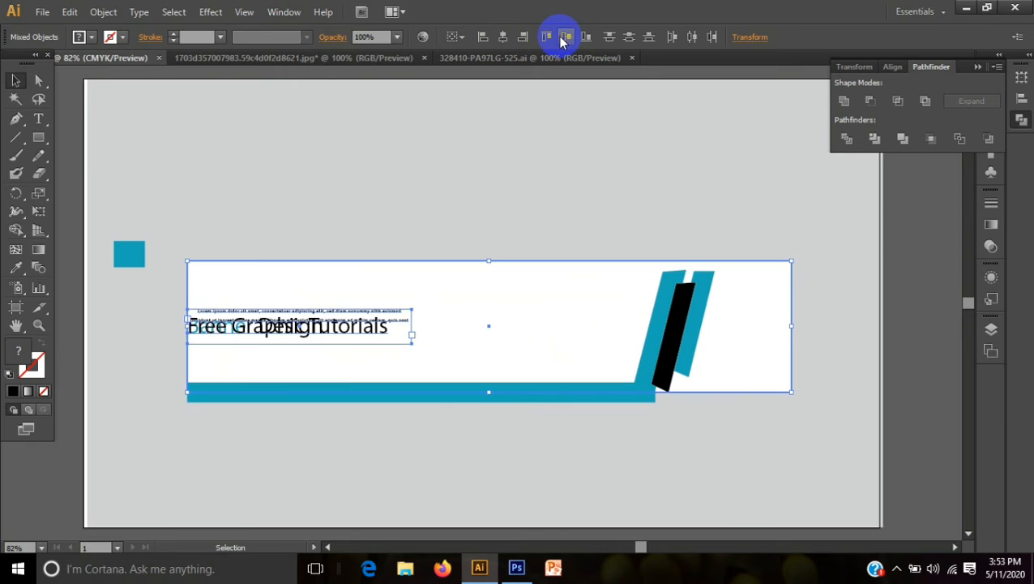
{"action": "key", "text": "ctrl+z"}
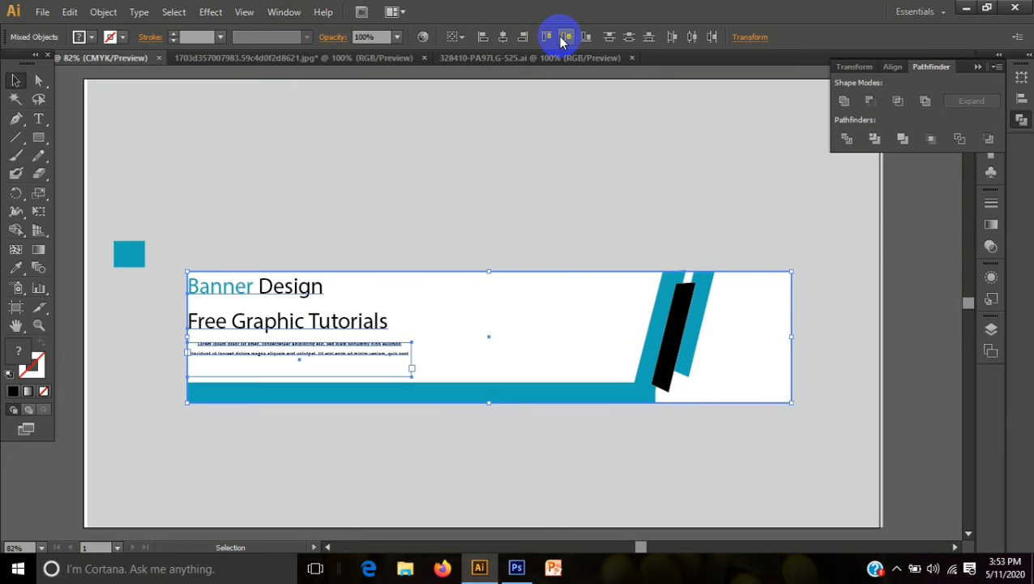
{"action": "left_click", "coordinate": [629, 38]}
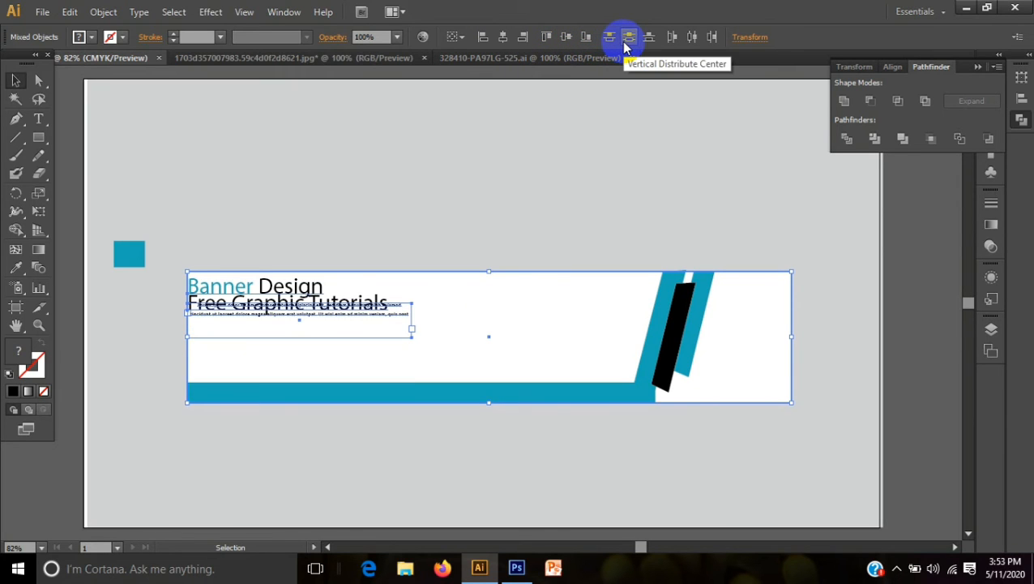
{"action": "key", "text": "ctrl+z"}
{"action": "left_click_drag", "start_coordinate": [346, 321], "coordinate": [536, 335]}
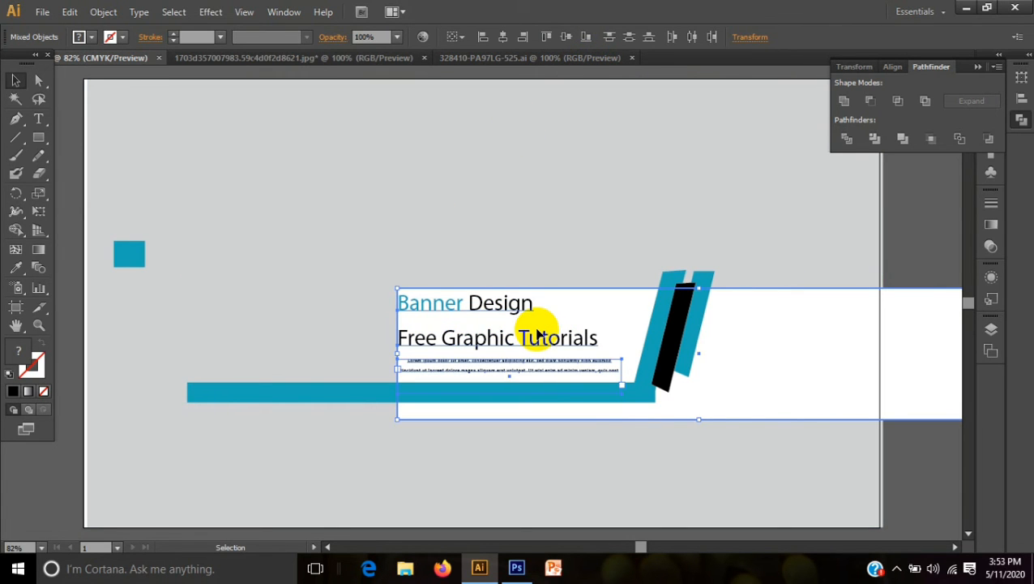
{"action": "key", "text": "ctrl+z"}
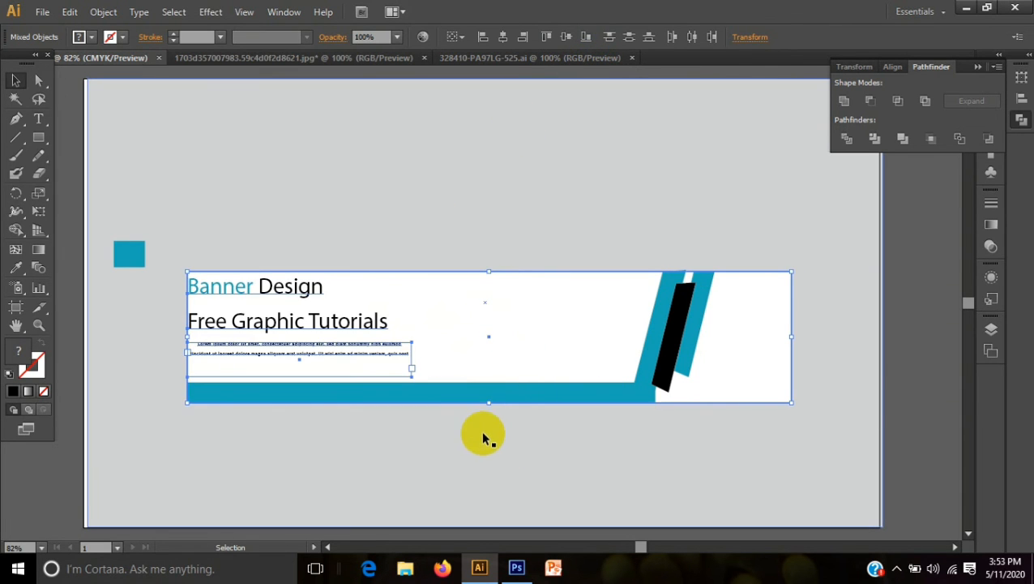
Align the title, subtitle and placeholder paragraph to a common horizontal centre, leaving the banner background out of the selection.
{"action": "left_click", "coordinate": [482, 436]}
{"action": "left_click", "coordinate": [304, 296]}
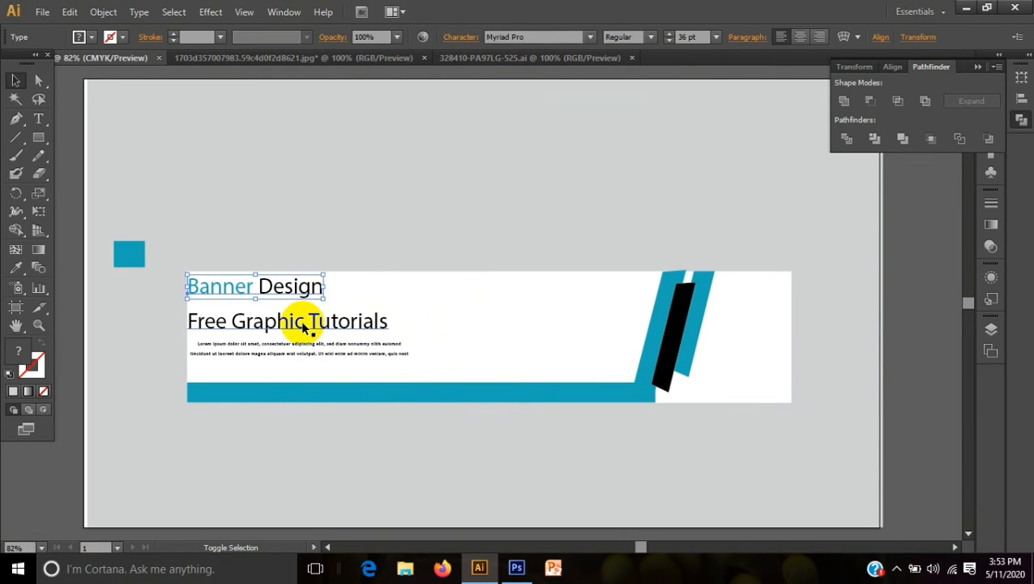
{"action": "left_click", "coordinate": [302, 324], "text": "shift"}
{"action": "left_click", "coordinate": [307, 347], "text": "shift"}
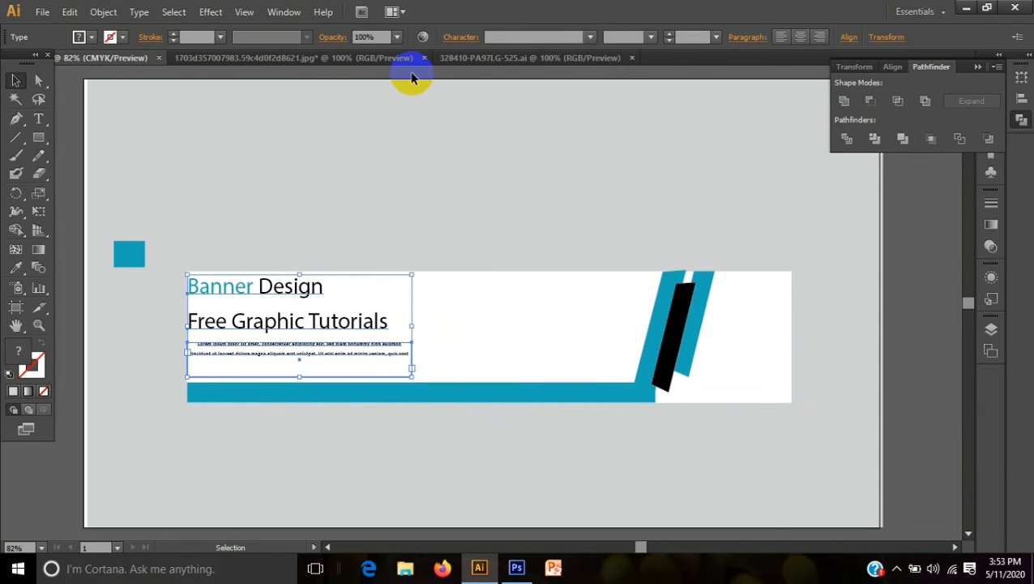
{"action": "left_click", "coordinate": [892, 67]}
{"action": "left_click", "coordinate": [873, 101]}
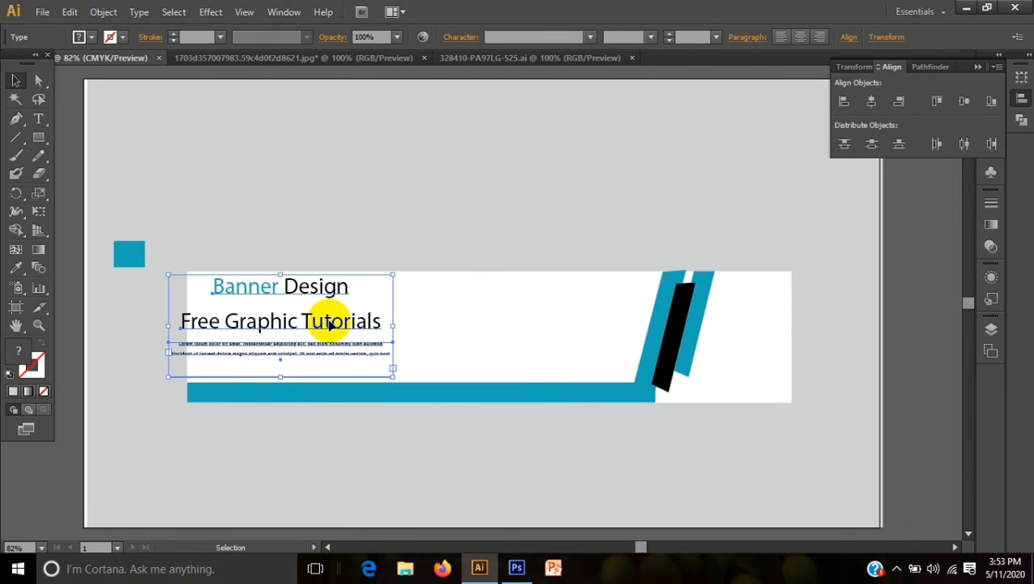
Move the three centred texts right, into the white area between the banner's left edge and the slanted bars.
{"action": "left_click_drag", "start_coordinate": [334, 322], "coordinate": [483, 322]}
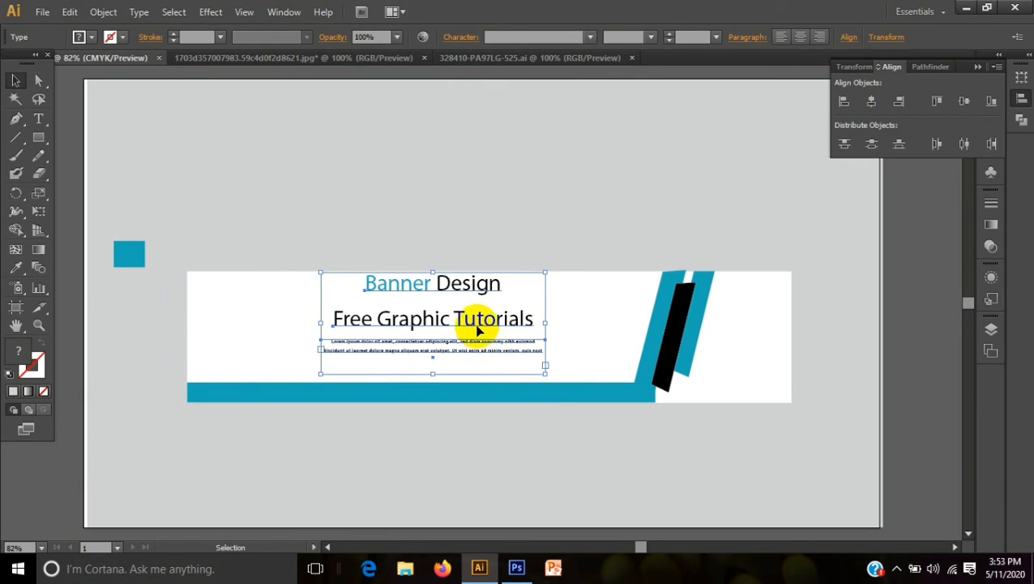
{"action": "left_click_drag", "start_coordinate": [476, 328], "coordinate": [453, 331]}
{"action": "left_click", "coordinate": [469, 430]}
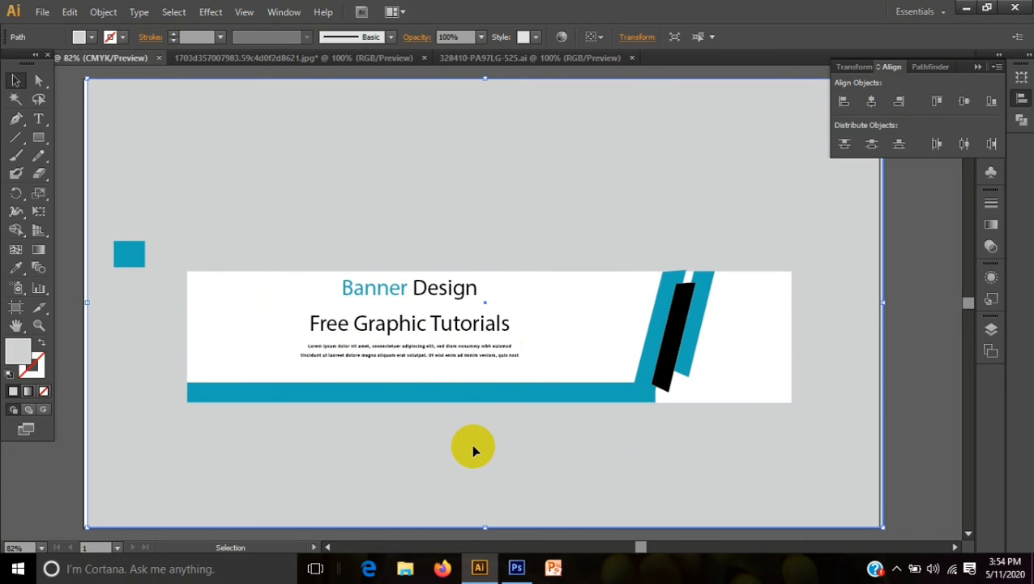
Set the font size of the "Free Graphic Tutorials" line to 18 pt.
{"action": "left_click", "coordinate": [433, 300]}
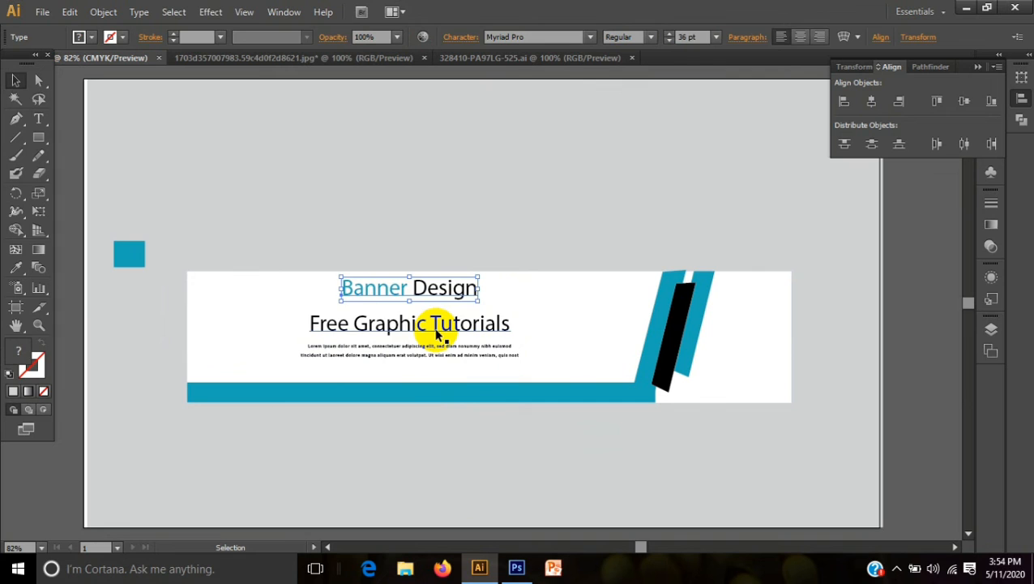
{"action": "left_click", "coordinate": [438, 323]}
{"action": "left_click", "coordinate": [691, 38]}
{"action": "left_click", "coordinate": [715, 38]}
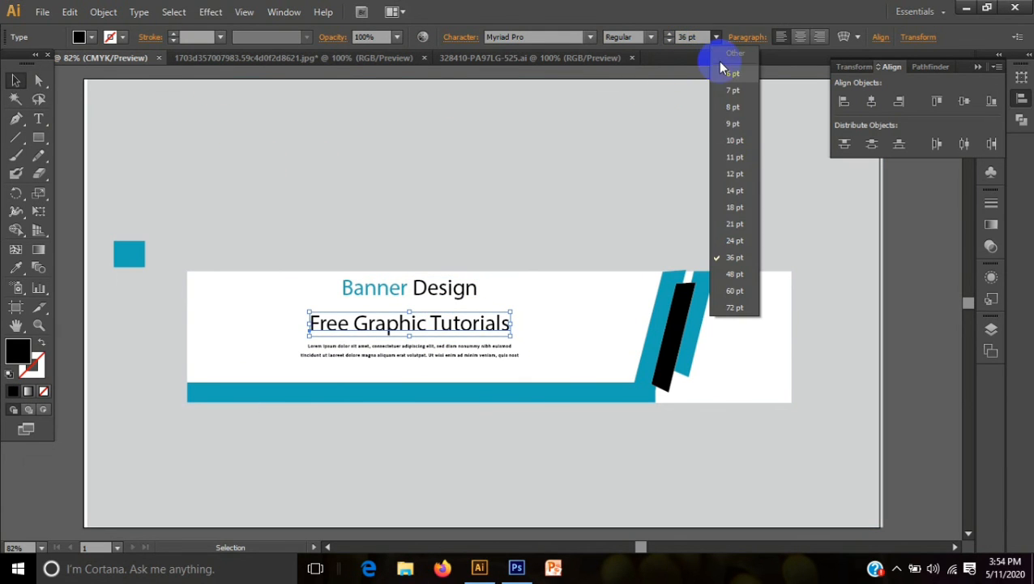
{"action": "left_click", "coordinate": [733, 208]}
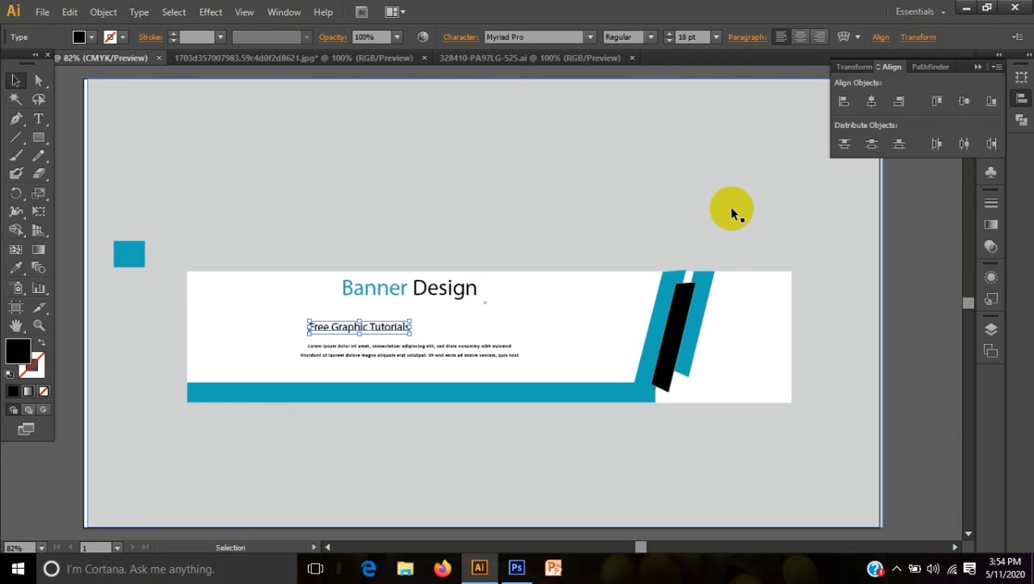
{"action": "left_click", "coordinate": [525, 432]}
Set the font size of the placeholder paragraph to 8 pt.
{"action": "left_click", "coordinate": [463, 357]}
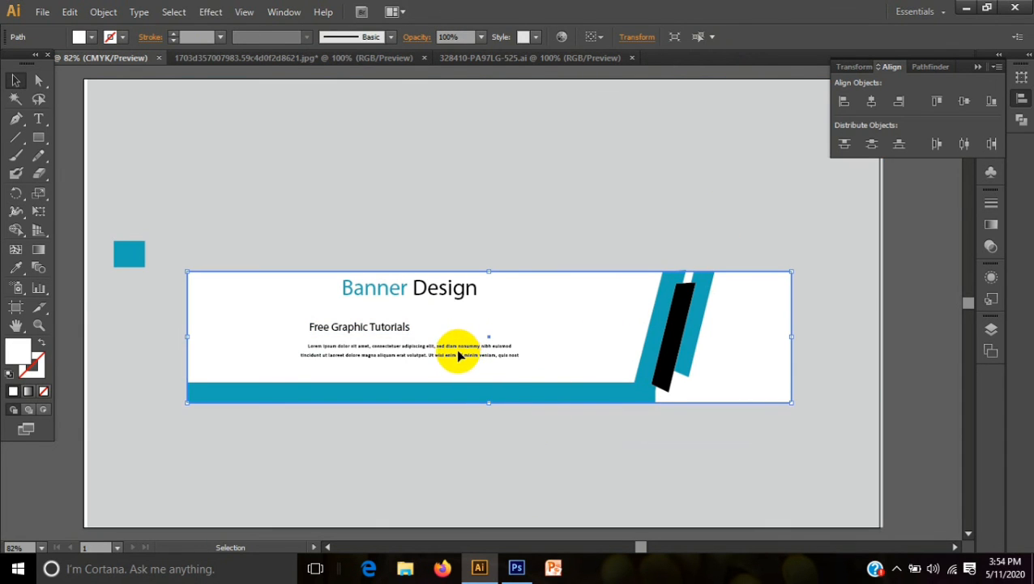
{"action": "left_click", "coordinate": [452, 354]}
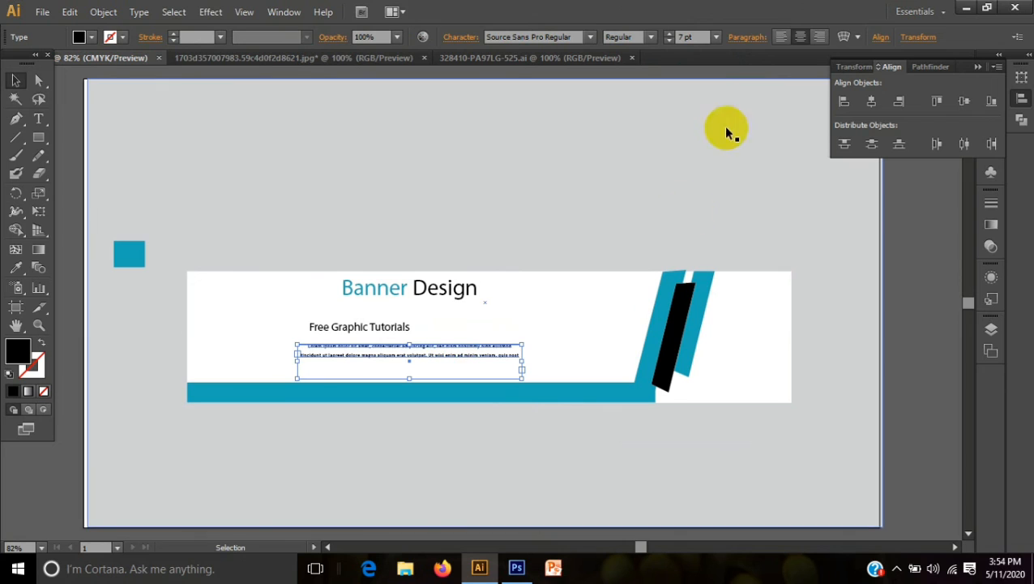
{"action": "left_click", "coordinate": [670, 41]}
{"action": "left_click", "coordinate": [670, 35]}
{"action": "left_click", "coordinate": [669, 35]}
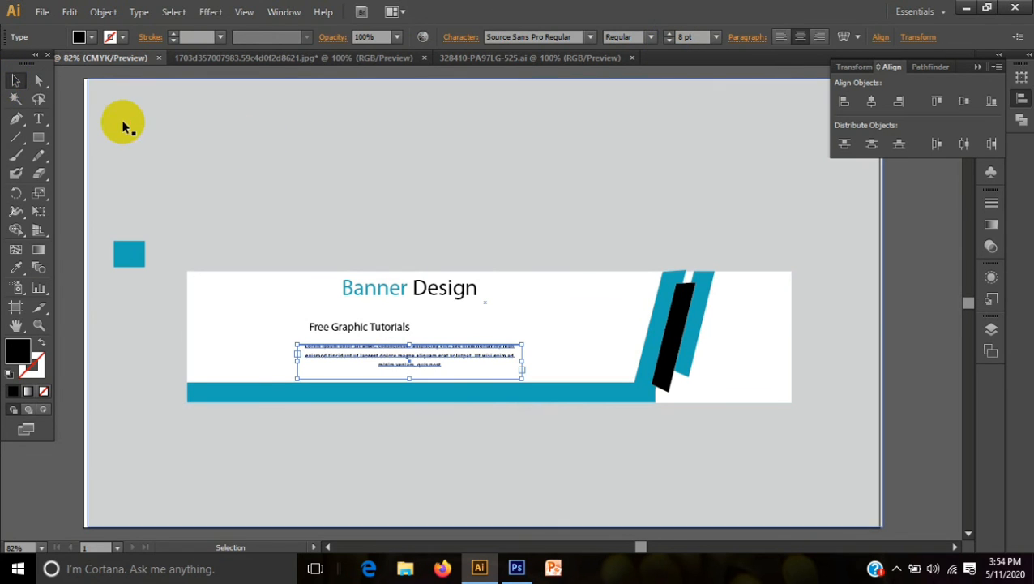
{"action": "left_click", "coordinate": [123, 126]}
Realign the title, subtitle and placeholder paragraph to their common horizontal centre.
{"action": "left_click", "coordinate": [411, 363]}
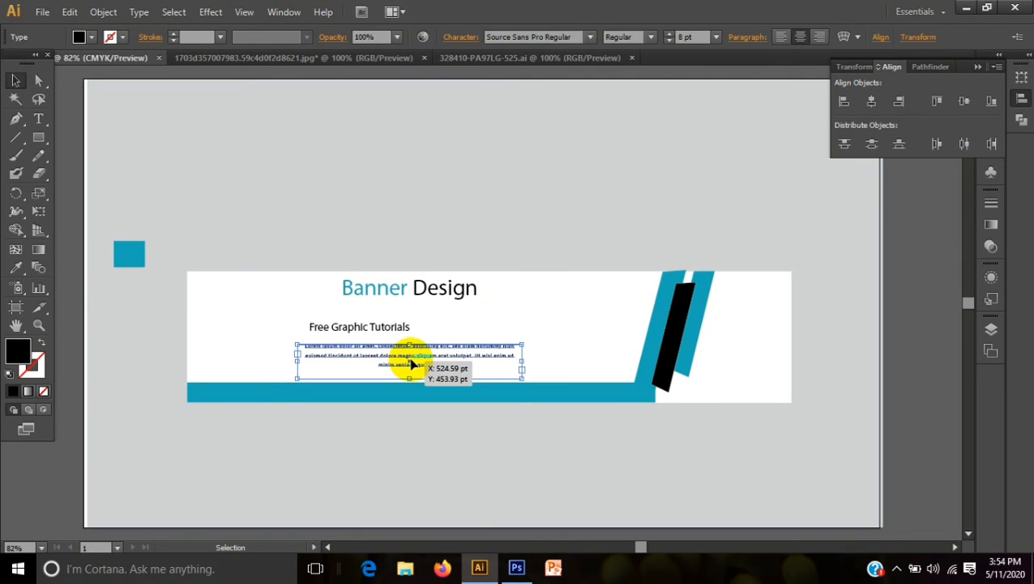
{"action": "left_click", "coordinate": [397, 328], "text": "shift"}
{"action": "left_click", "coordinate": [415, 292], "text": "shift"}
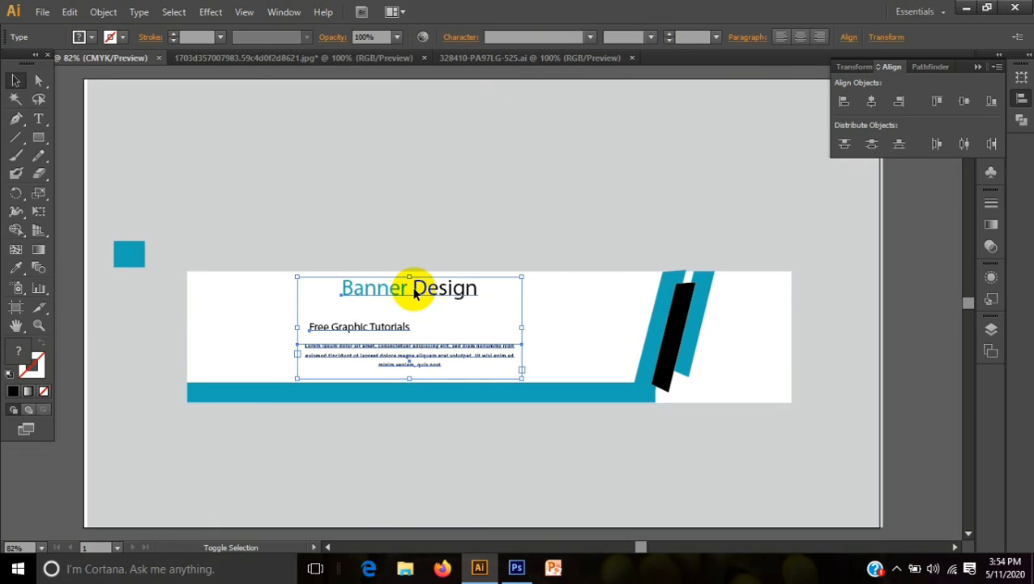
{"action": "left_click", "coordinate": [905, 68]}
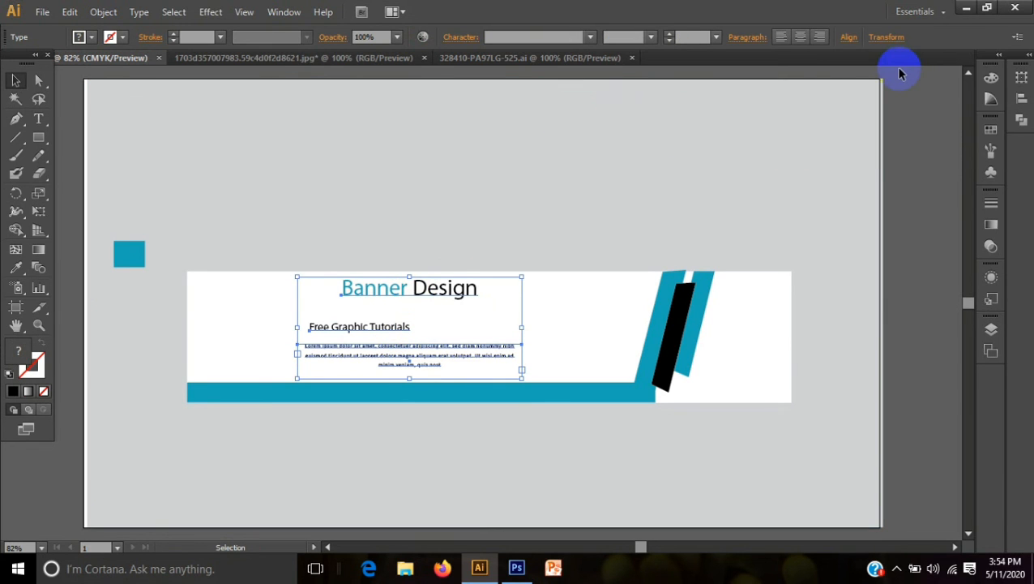
{"action": "left_click", "coordinate": [1017, 95]}
{"action": "left_click", "coordinate": [870, 103]}
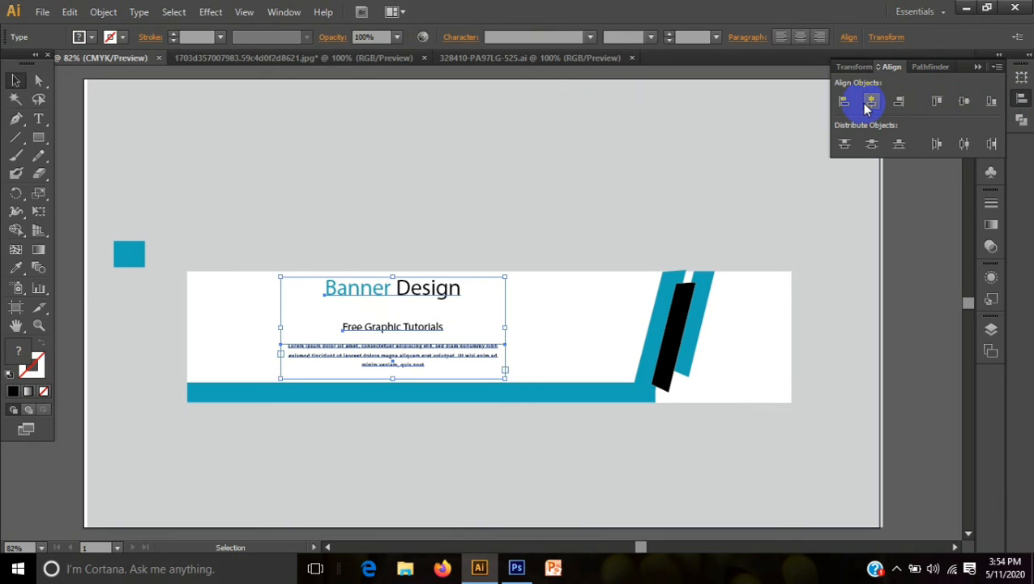
Nudge the title, subtitle and paragraph together to the right, centring them between the banner's left edge and the slanted bars.
{"action": "key", "text": "Right"}
{"action": "key", "text": "Right"}
{"action": "key", "text": "Right"}
{"action": "key", "text": "Right"}
{"action": "key", "text": "Right"}
{"action": "key", "text": "Right"}
{"action": "key", "text": "Right"}
{"action": "key", "text": "Right"}
{"action": "key", "text": "Right"}
{"action": "key", "text": "Right"}
{"action": "key", "text": "Right"}
{"action": "key", "text": "Right"}
{"action": "key", "text": "Right"}
{"action": "key", "text": "Right"}
{"action": "key", "text": "Right"}
{"action": "key", "text": "Right"}
{"action": "key", "text": "Right"}
{"action": "key", "text": "Right"}
{"action": "key", "text": "Right"}
{"action": "key", "text": "Right"}
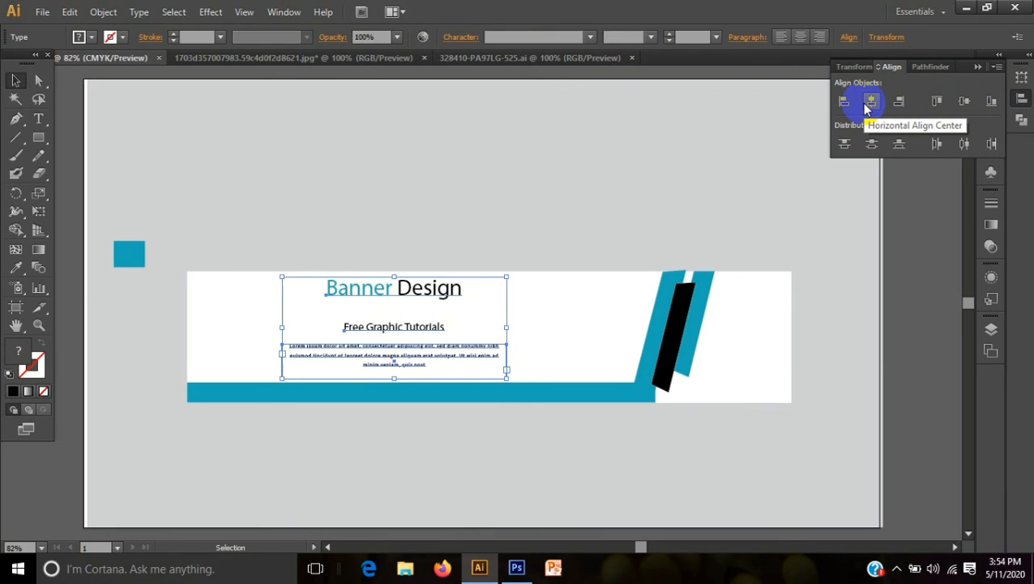
{"action": "key", "text": "Right"}
{"action": "key", "text": "Right"}
{"action": "key", "text": "Right"}
{"action": "key", "text": "Right"}
{"action": "key", "text": "Right"}
{"action": "key", "text": "Right"}
{"action": "key", "text": "Right"}
{"action": "key", "text": "Right"}
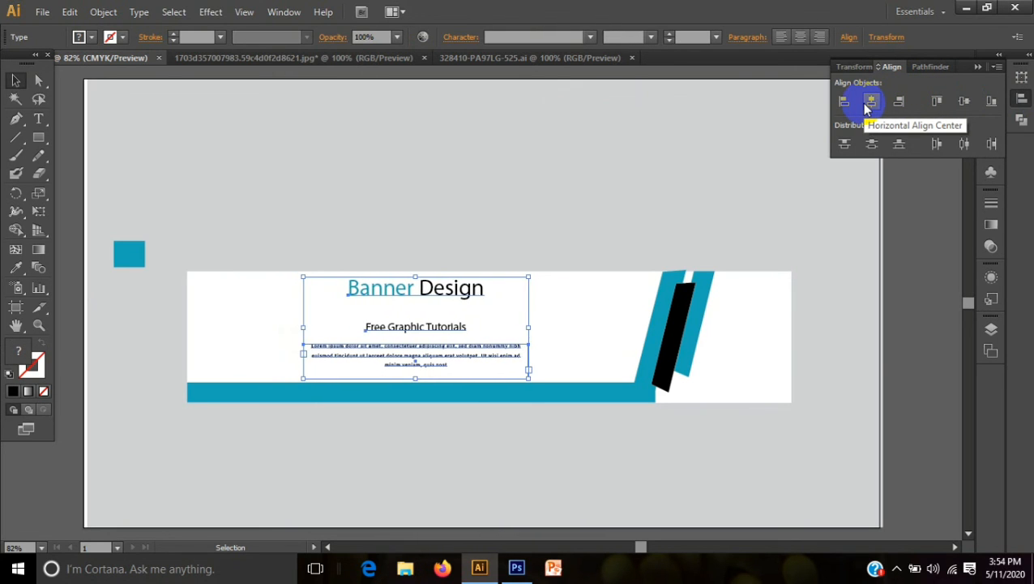
{"action": "key", "text": "Right"}
{"action": "key", "text": "Right"}
{"action": "key", "text": "Right"}
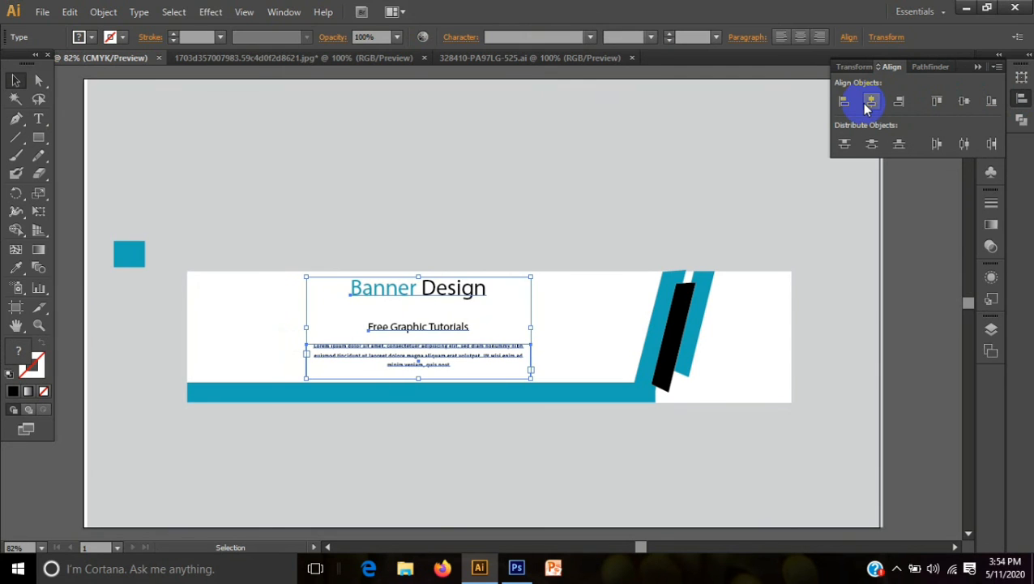
{"action": "left_click", "coordinate": [481, 459]}
Nudge the "Free Graphic Tutorials" line up until it sits just below the "Banner Design" title.
{"action": "left_click", "coordinate": [444, 335]}
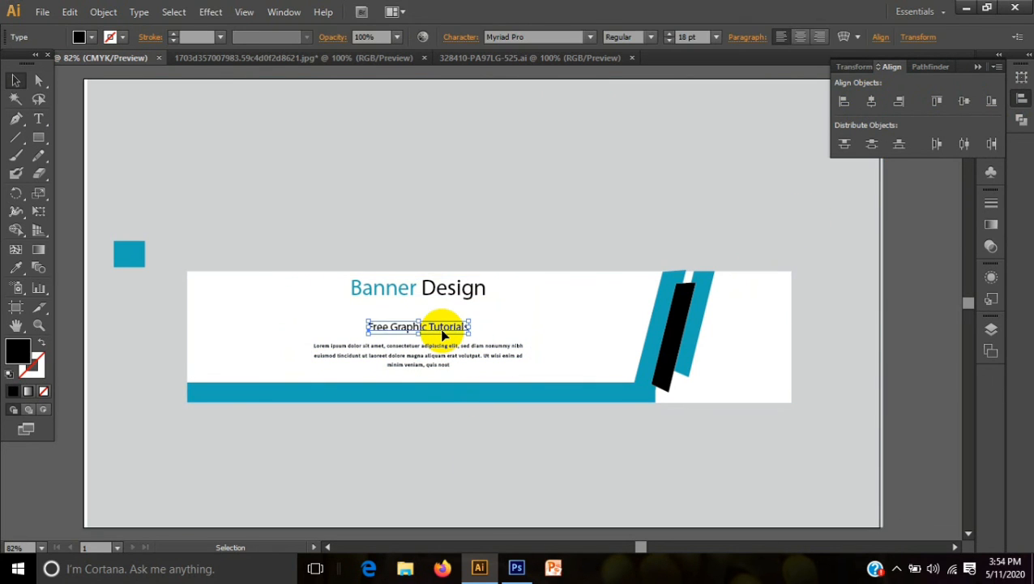
{"action": "key", "text": "Up"}
{"action": "key", "text": "Up"}
{"action": "key", "text": "Up"}
{"action": "key", "text": "Up"}
{"action": "key", "text": "Up"}
{"action": "key", "text": "Up"}
{"action": "key", "text": "Up"}
{"action": "key", "text": "Up"}
{"action": "key", "text": "Up"}
{"action": "key", "text": "Up"}
{"action": "key", "text": "Up"}
{"action": "key", "text": "Up"}
{"action": "key", "text": "Up"}
{"action": "key", "text": "Up"}
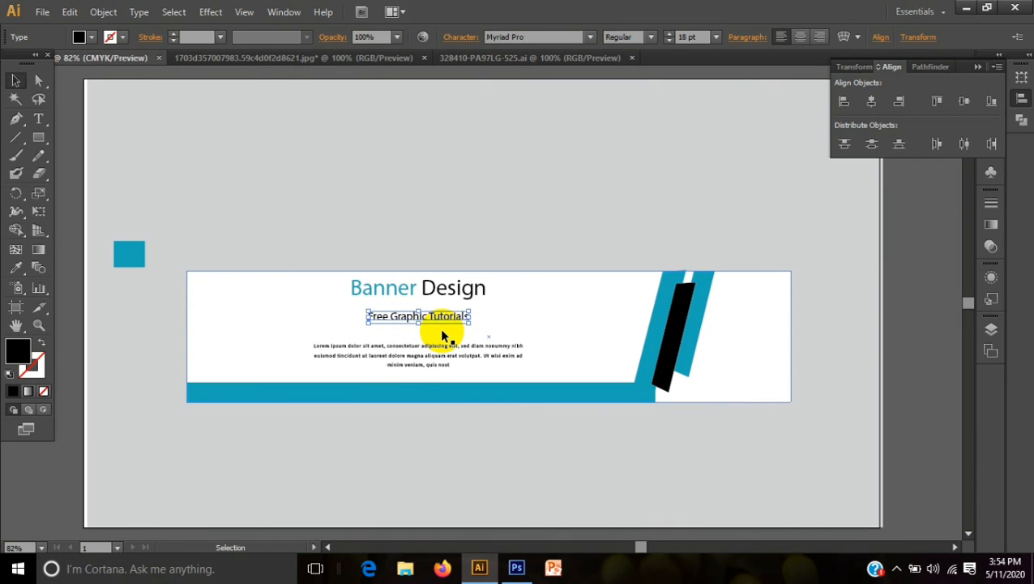
{"action": "key", "text": "Up"}
{"action": "key", "text": "Up"}
{"action": "key", "text": "Up"}
{"action": "key", "text": "Up"}
{"action": "key", "text": "Up"}
{"action": "key", "text": "Up"}
{"action": "key", "text": "Up"}
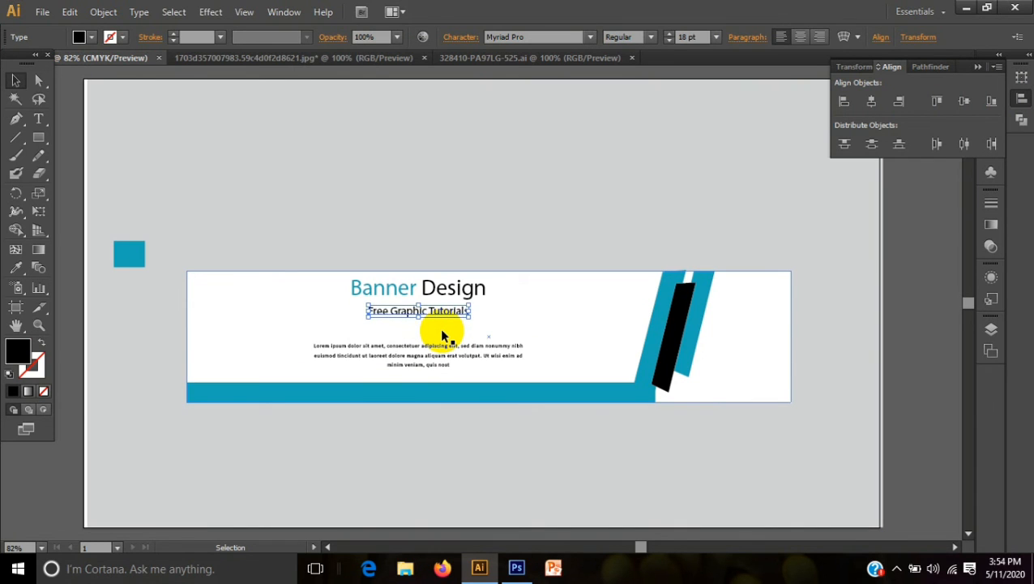
Nudge the "Free Graphic Tutorials" line slightly higher and move the placeholder paragraph up until it sits just below that line.
{"action": "key", "text": "Up"}
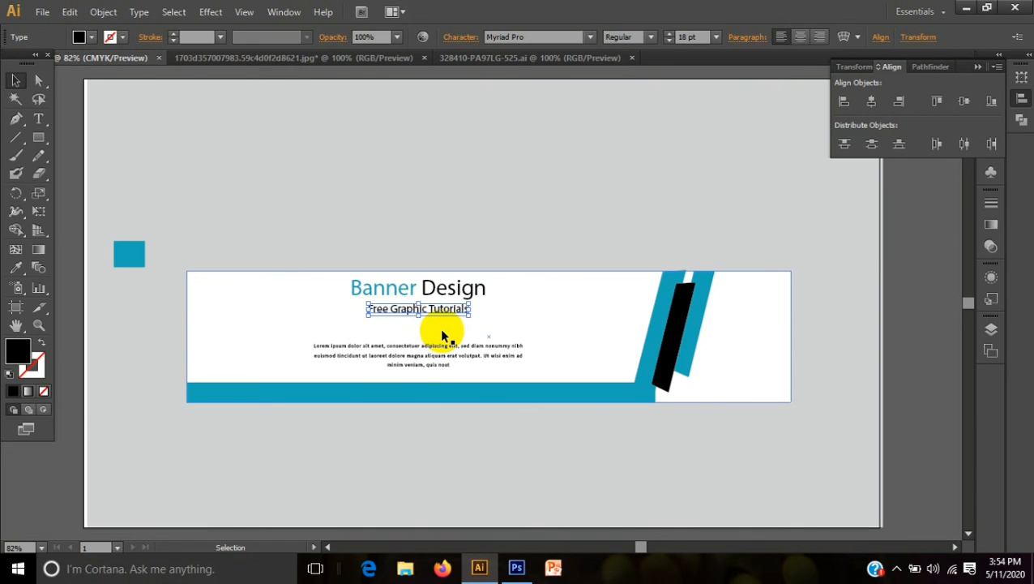
{"action": "left_click", "coordinate": [439, 455]}
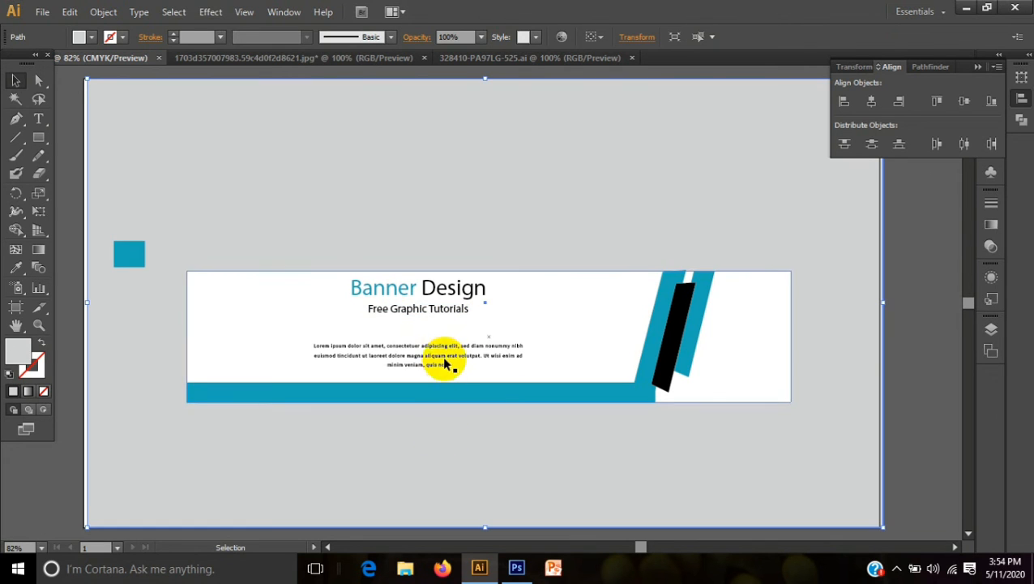
{"action": "left_click", "coordinate": [446, 360]}
{"action": "key", "text": "Up"}
{"action": "key", "text": "Up"}
{"action": "key", "text": "Up"}
{"action": "key", "text": "Up"}
{"action": "key", "text": "Up"}
{"action": "key", "text": "Up"}
{"action": "key", "text": "Up"}
{"action": "key", "text": "Up"}
{"action": "key", "text": "Up"}
{"action": "key", "text": "Up"}
{"action": "key", "text": "Up"}
{"action": "key", "text": "Up"}
{"action": "key", "text": "Up"}
{"action": "key", "text": "Up"}
{"action": "key", "text": "Up"}
{"action": "key", "text": "Up"}
{"action": "key", "text": "Up"}
{"action": "key", "text": "Up"}
{"action": "key", "text": "Up"}
{"action": "key", "text": "Up"}
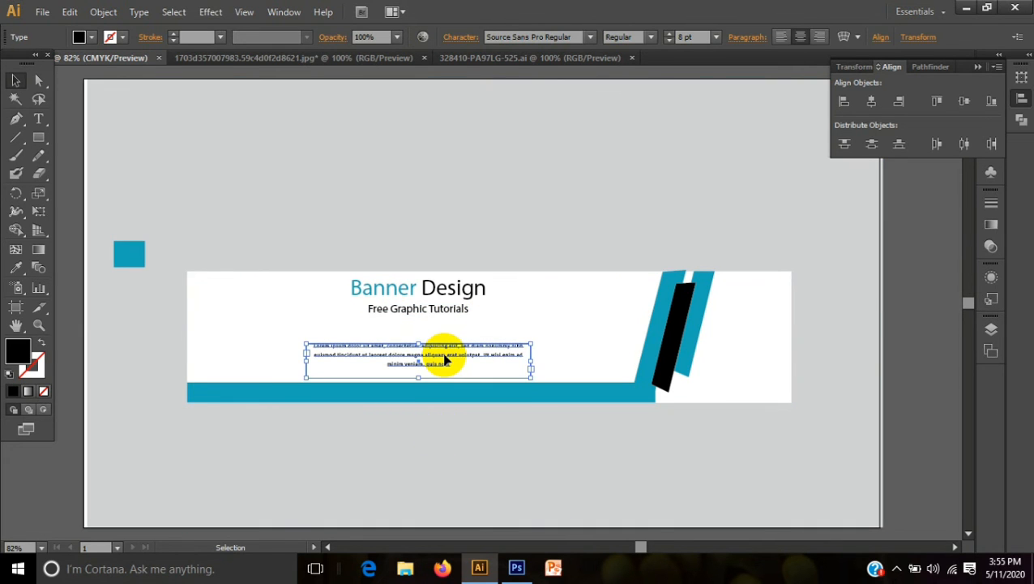
{"action": "key", "text": "Up"}
{"action": "key", "text": "Up"}
{"action": "key", "text": "Up"}
{"action": "key", "text": "Up"}
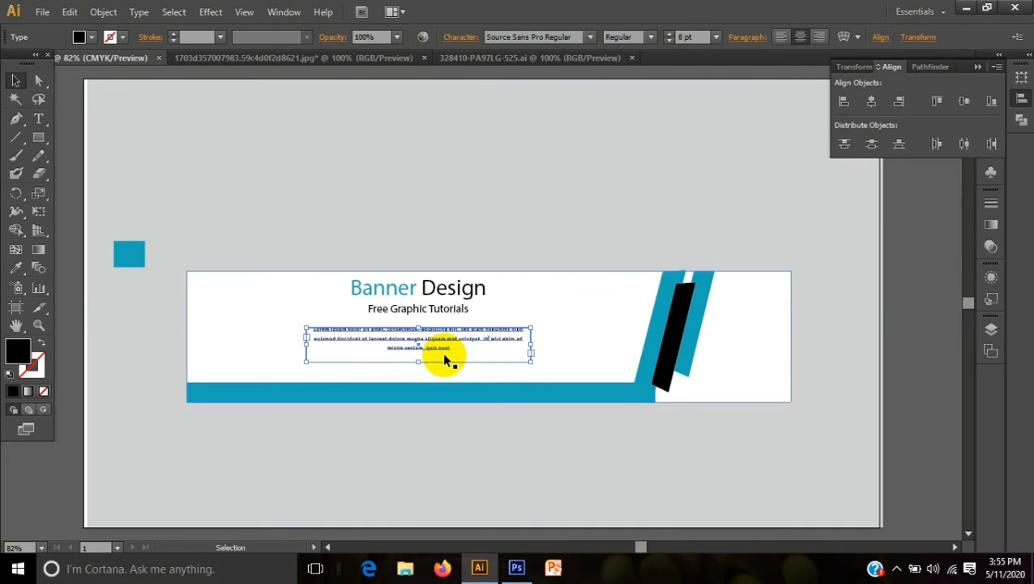
{"action": "key", "text": "Up"}
{"action": "key", "text": "Up"}
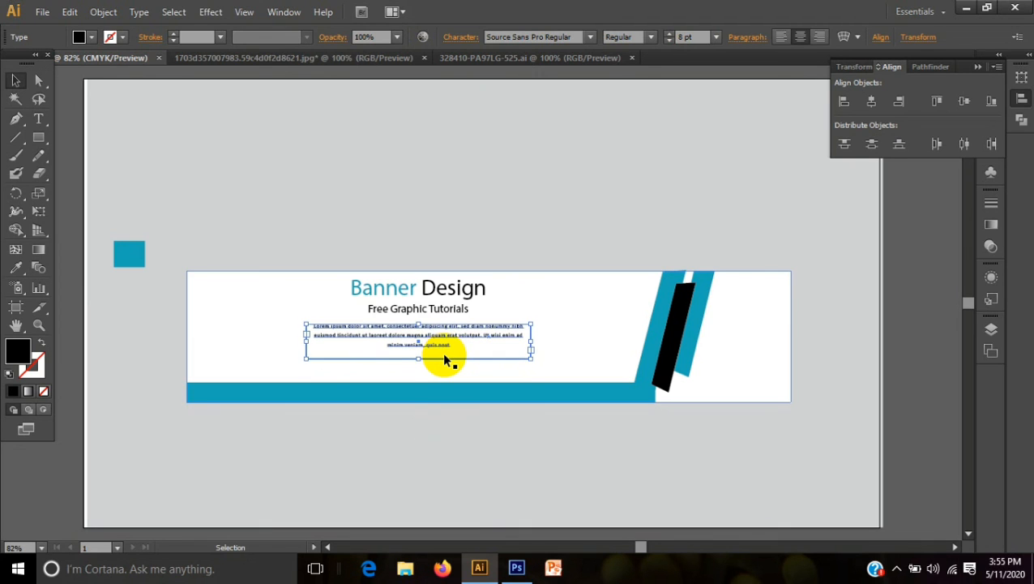
{"action": "left_click", "coordinate": [456, 438], "text": "shift"}
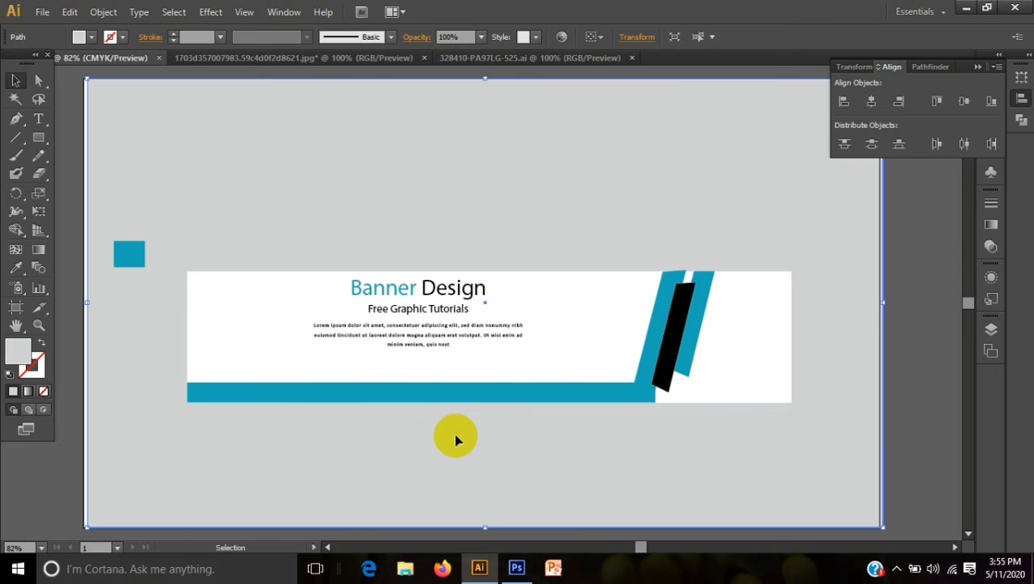
Change the font of the "Banner Design" title to Nexa Bold.
{"action": "left_click", "coordinate": [467, 296]}
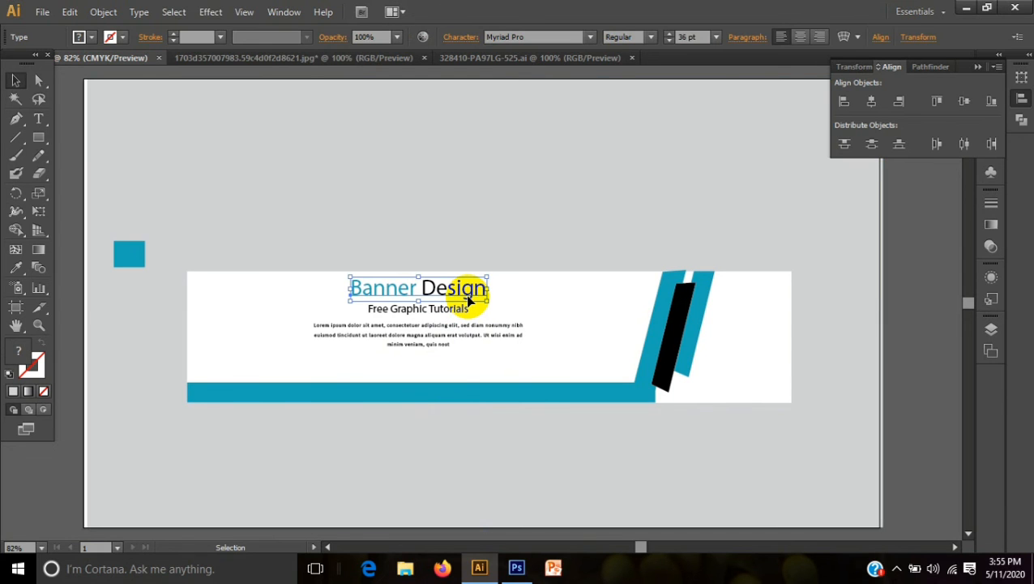
{"action": "left_click", "coordinate": [585, 41]}
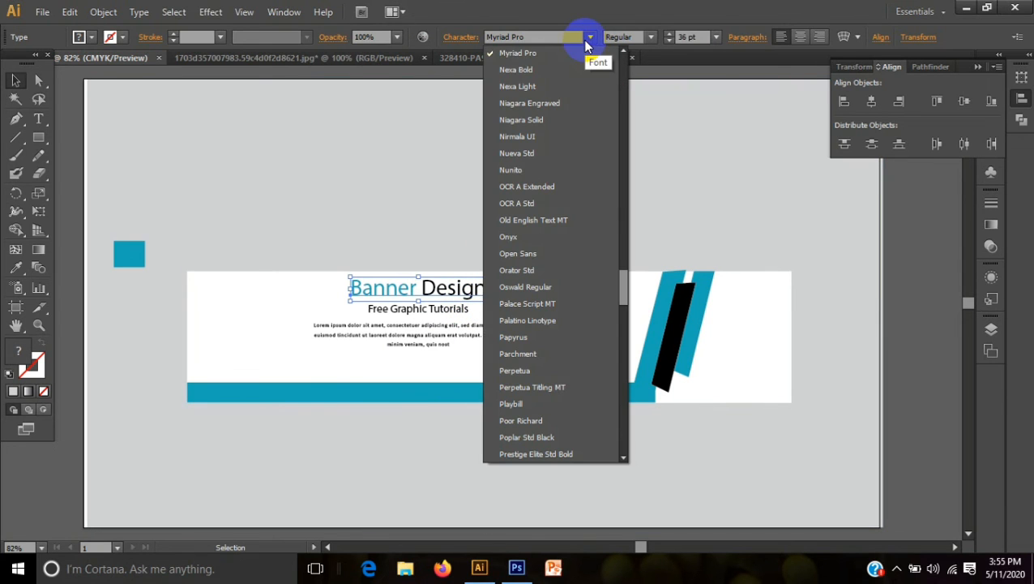
{"action": "left_click", "coordinate": [516, 70]}
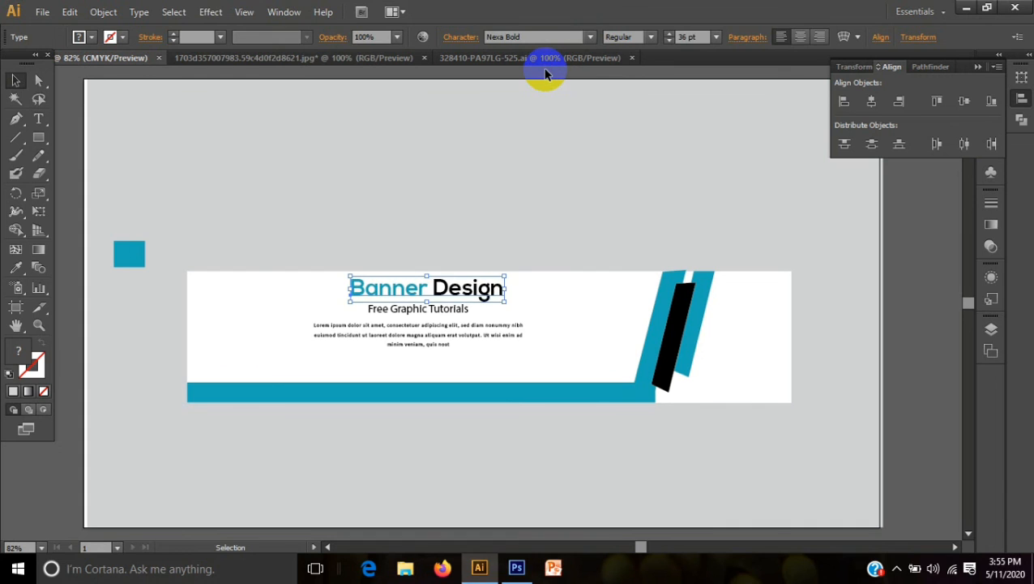
{"action": "left_click", "coordinate": [547, 462]}
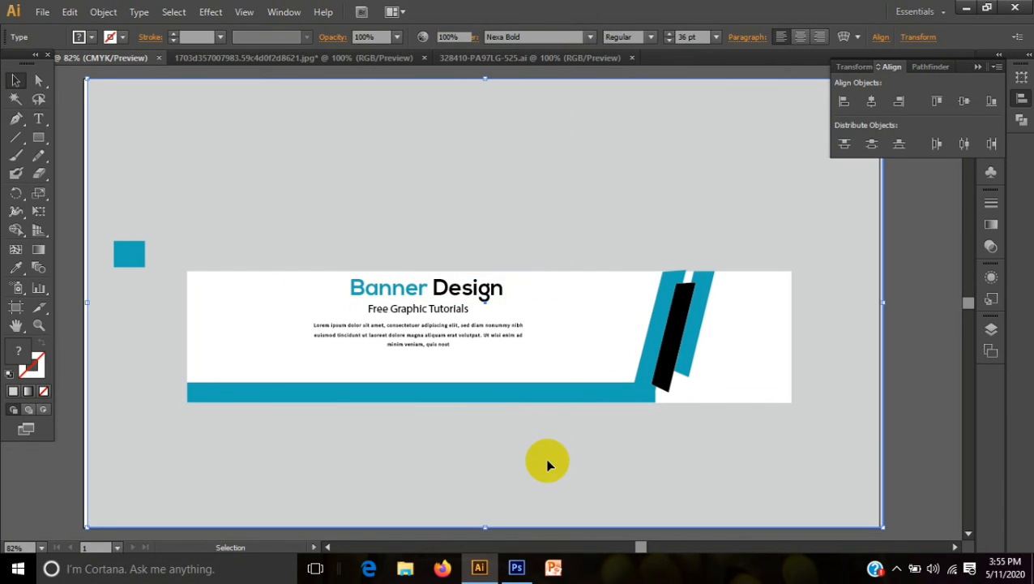
Change the font of the "Free Graphic Tutorials" line to Nexa Light.
{"action": "left_click", "coordinate": [464, 309]}
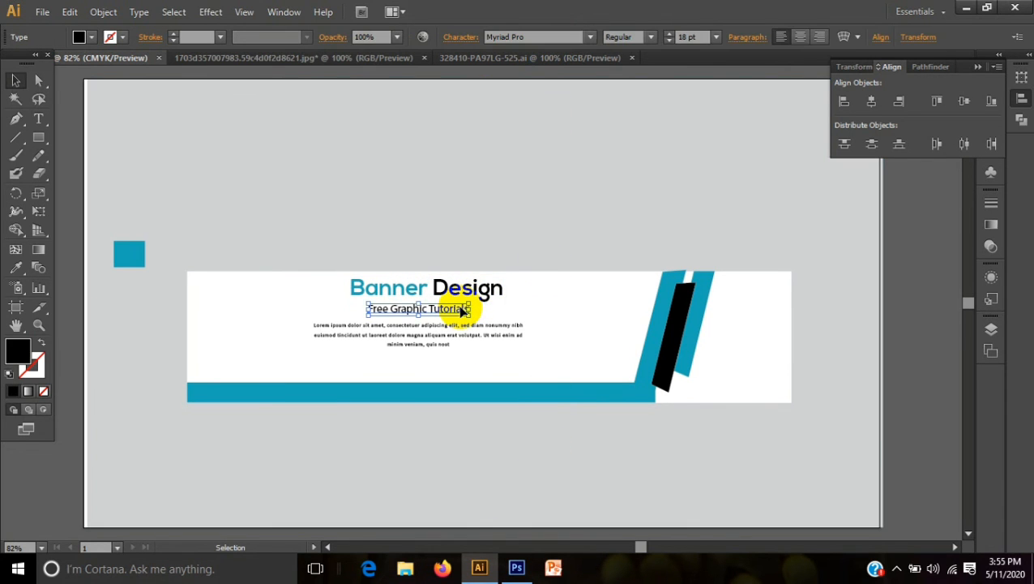
{"action": "left_click", "coordinate": [591, 37]}
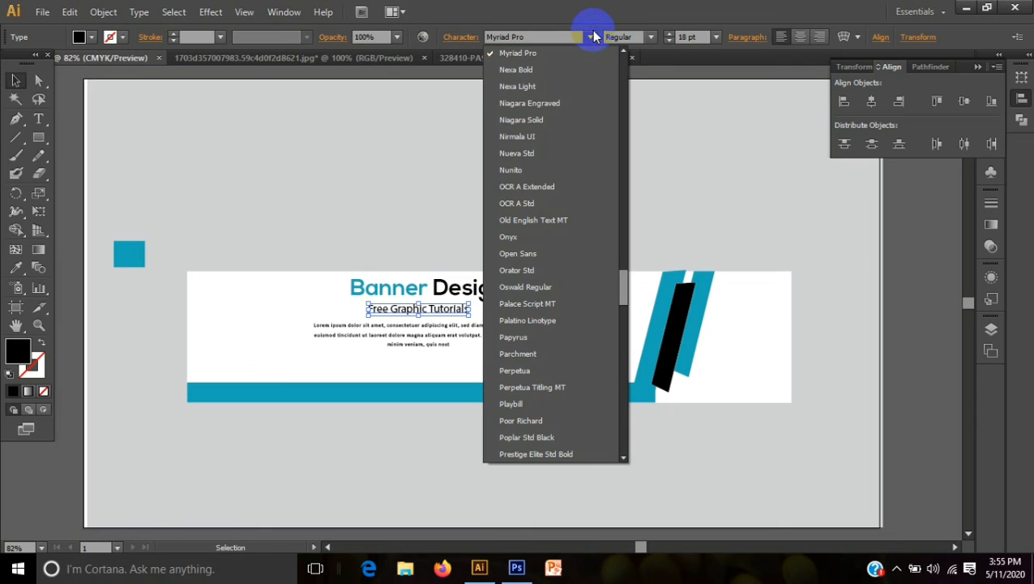
{"action": "left_click", "coordinate": [545, 86]}
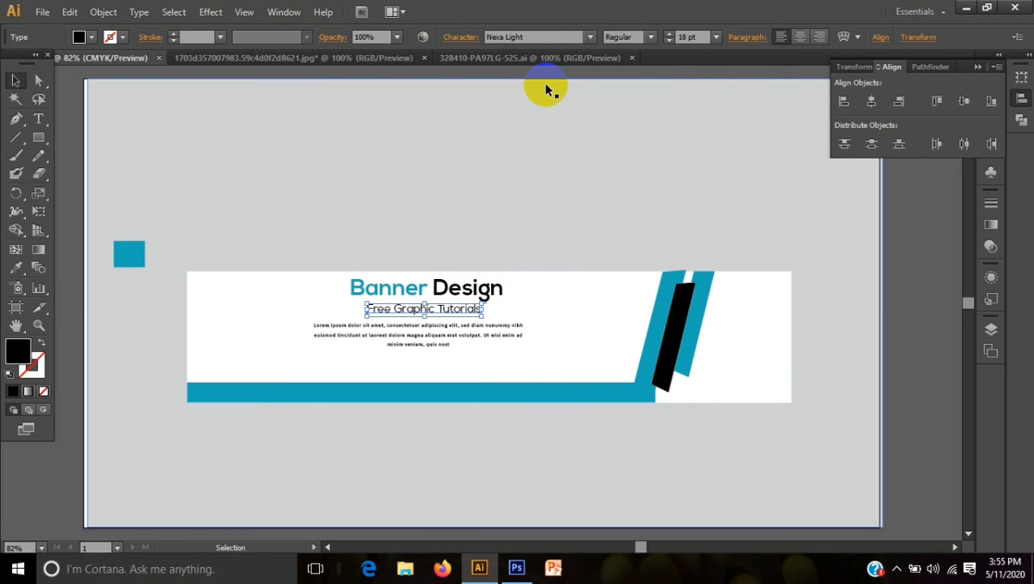
{"action": "left_click", "coordinate": [461, 338]}
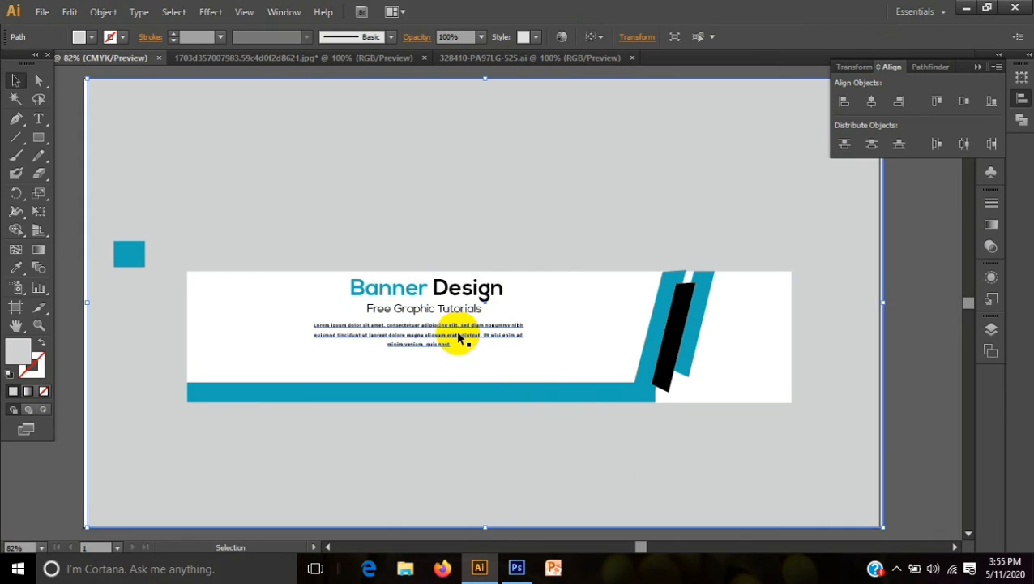
{"action": "left_click", "coordinate": [618, 38]}
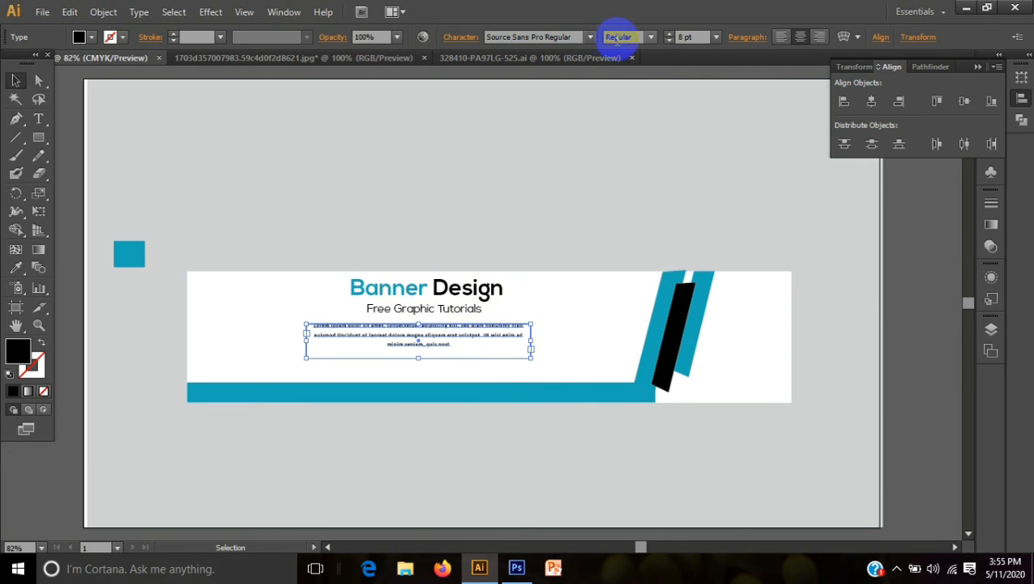
{"action": "left_click", "coordinate": [592, 37]}
{"action": "left_click", "coordinate": [591, 38]}
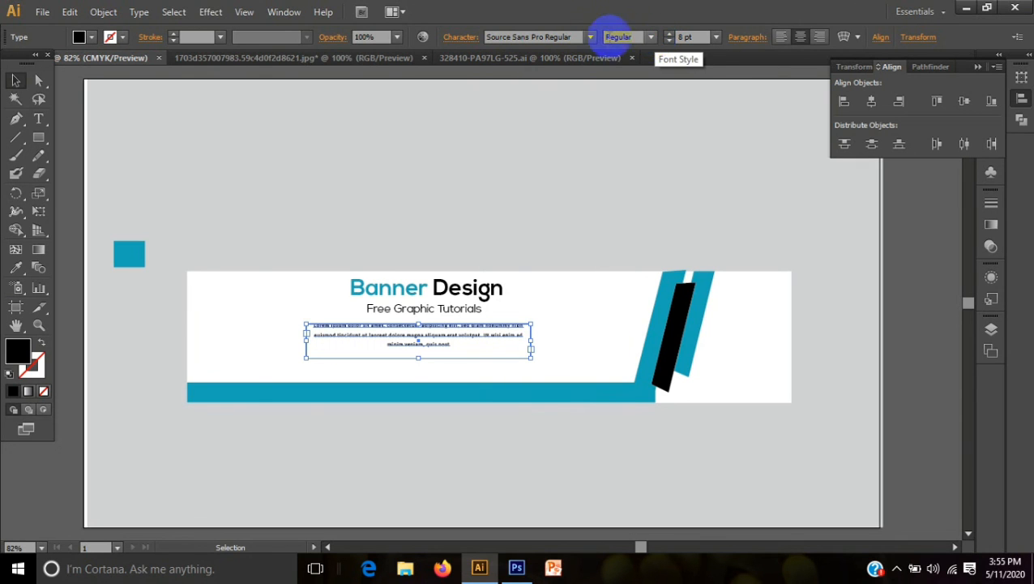
{"action": "left_click", "coordinate": [496, 415]}
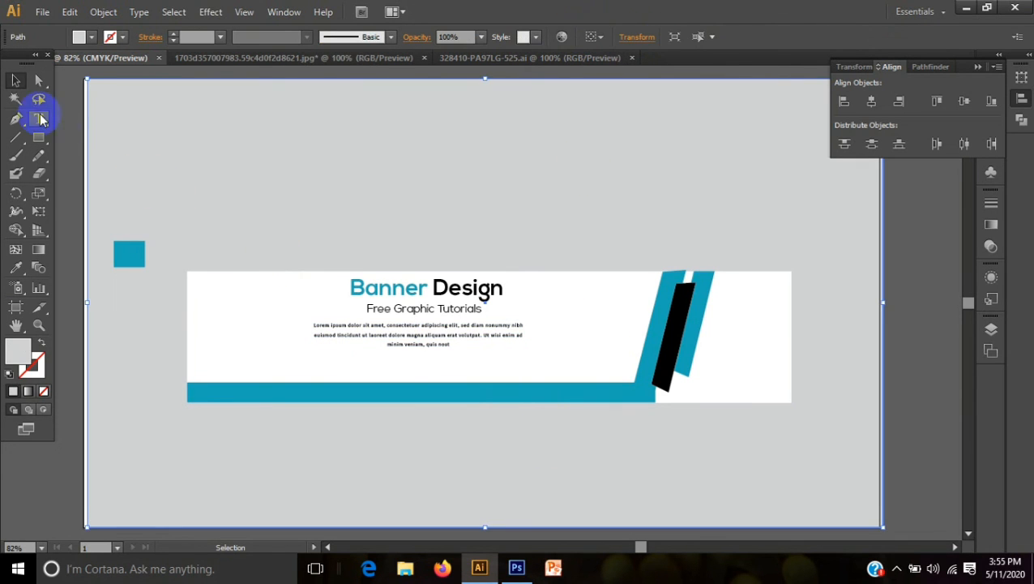